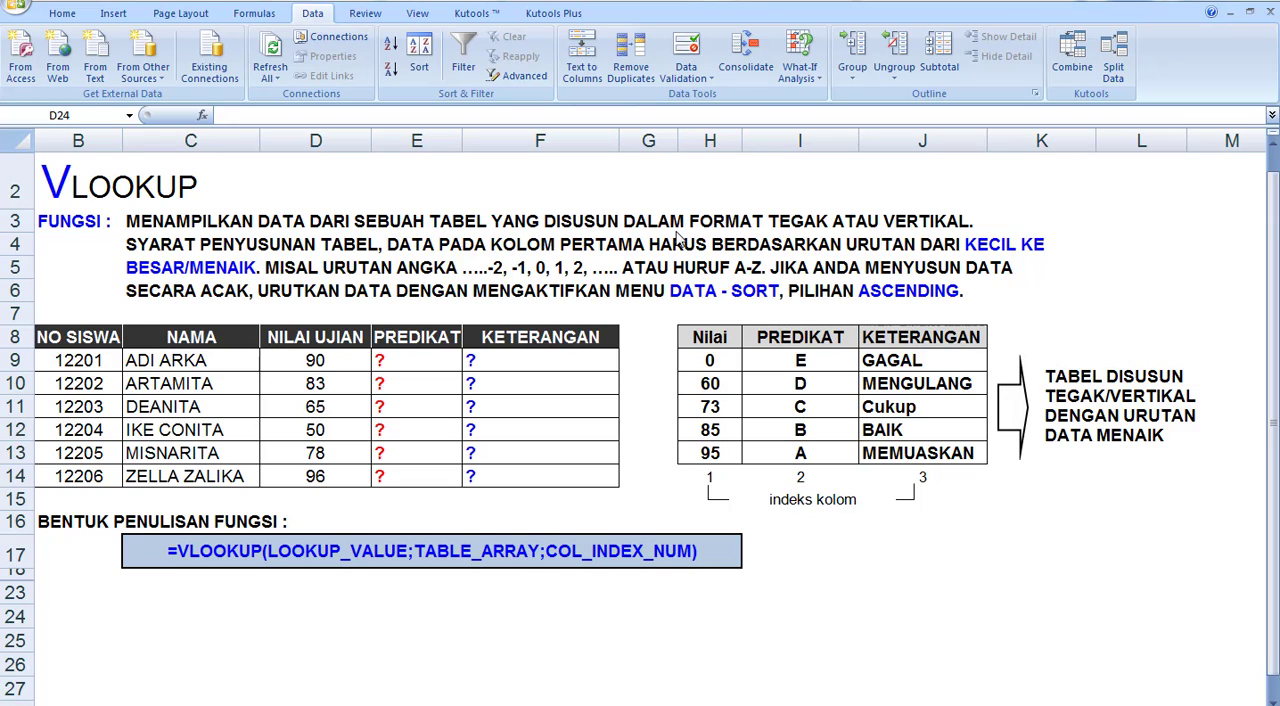
# Examine the vertical lookup table H8:J13 with its Nilai, PREDIKAT and KETERANGAN columns
pyautogui.click(699, 340)
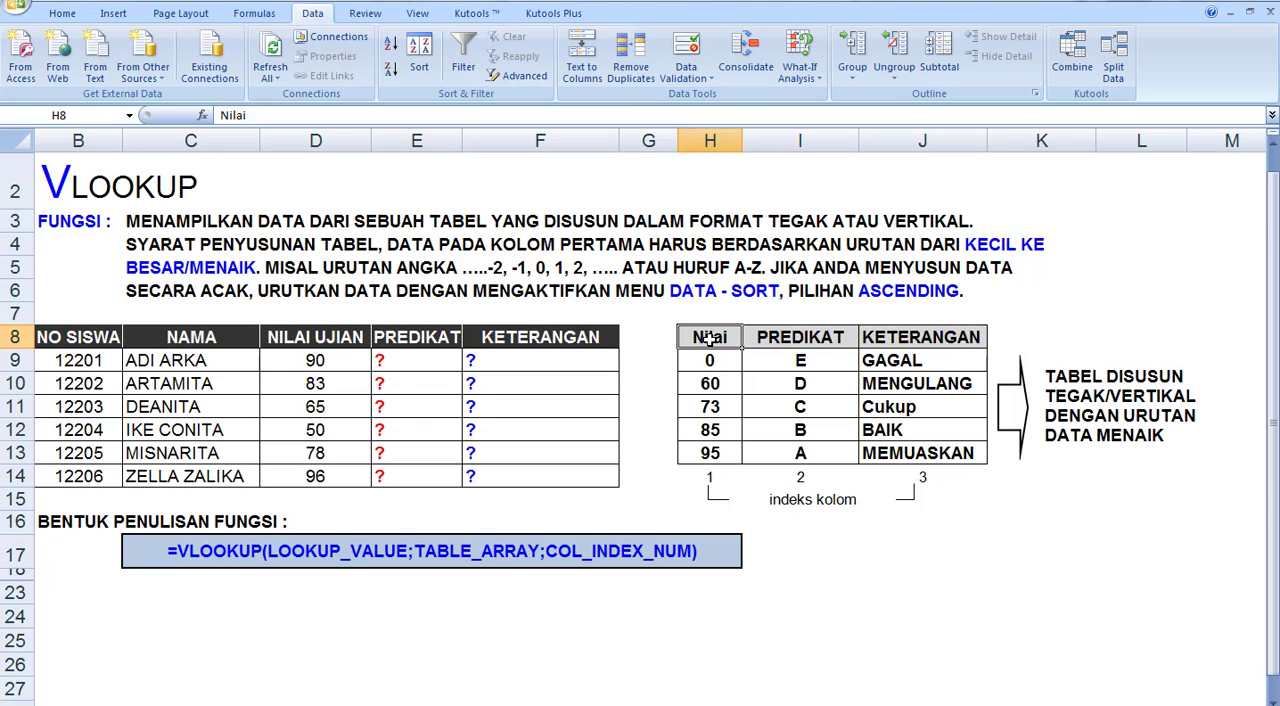
pyautogui.moveTo(709, 338); pyautogui.dragTo(893, 455)
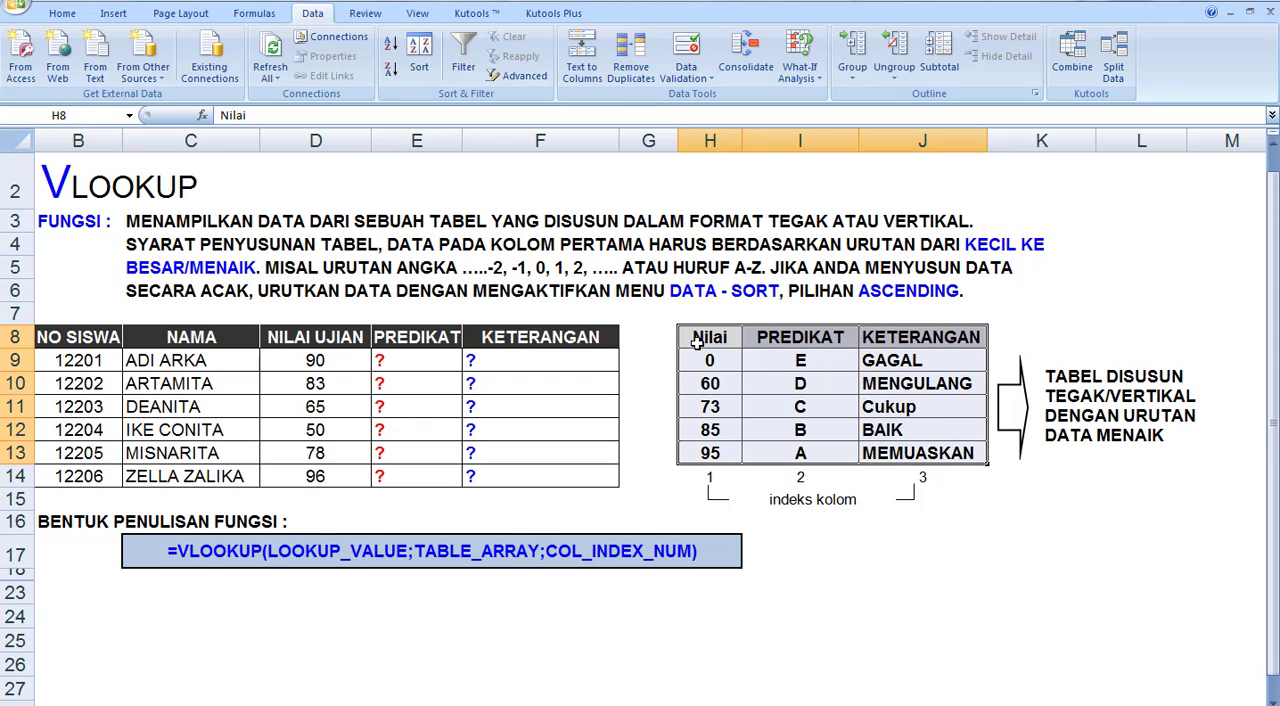
pyautogui.click(703, 338)
pyautogui.moveTo(703, 338); pyautogui.dragTo(860, 452)
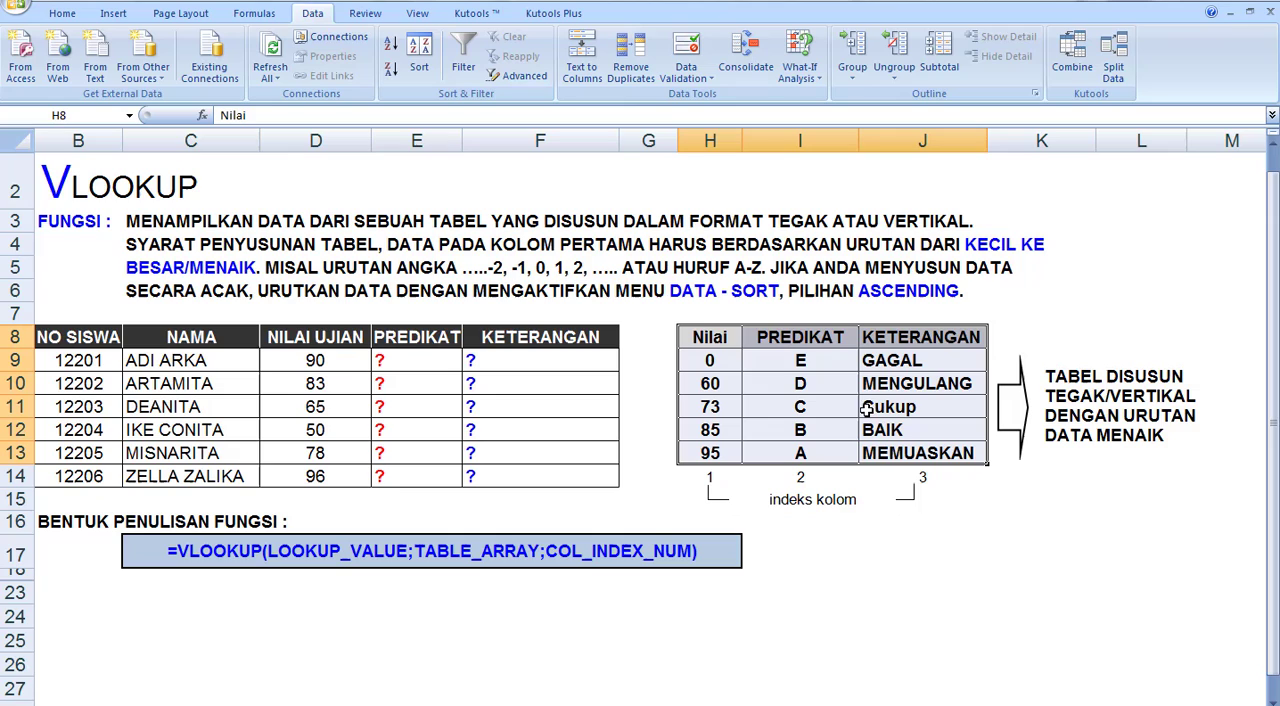
pyautogui.click(716, 340)
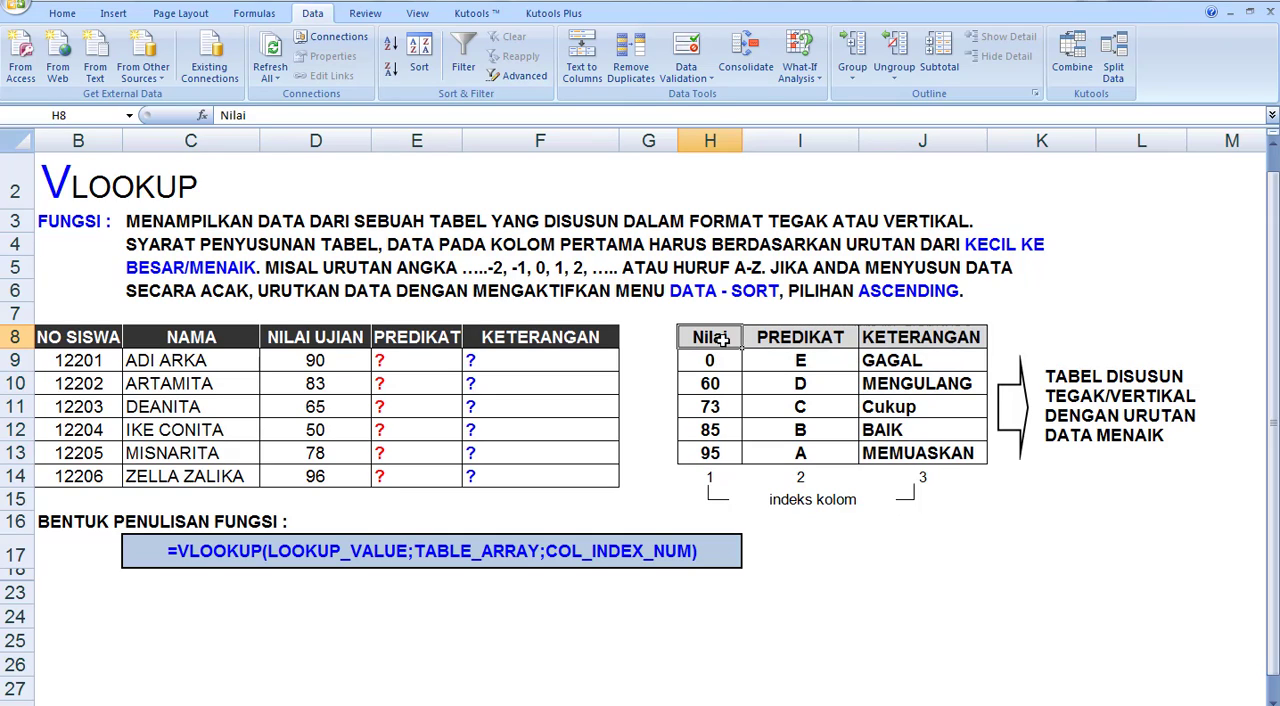
pyautogui.moveTo(722, 340); pyautogui.dragTo(890, 455)
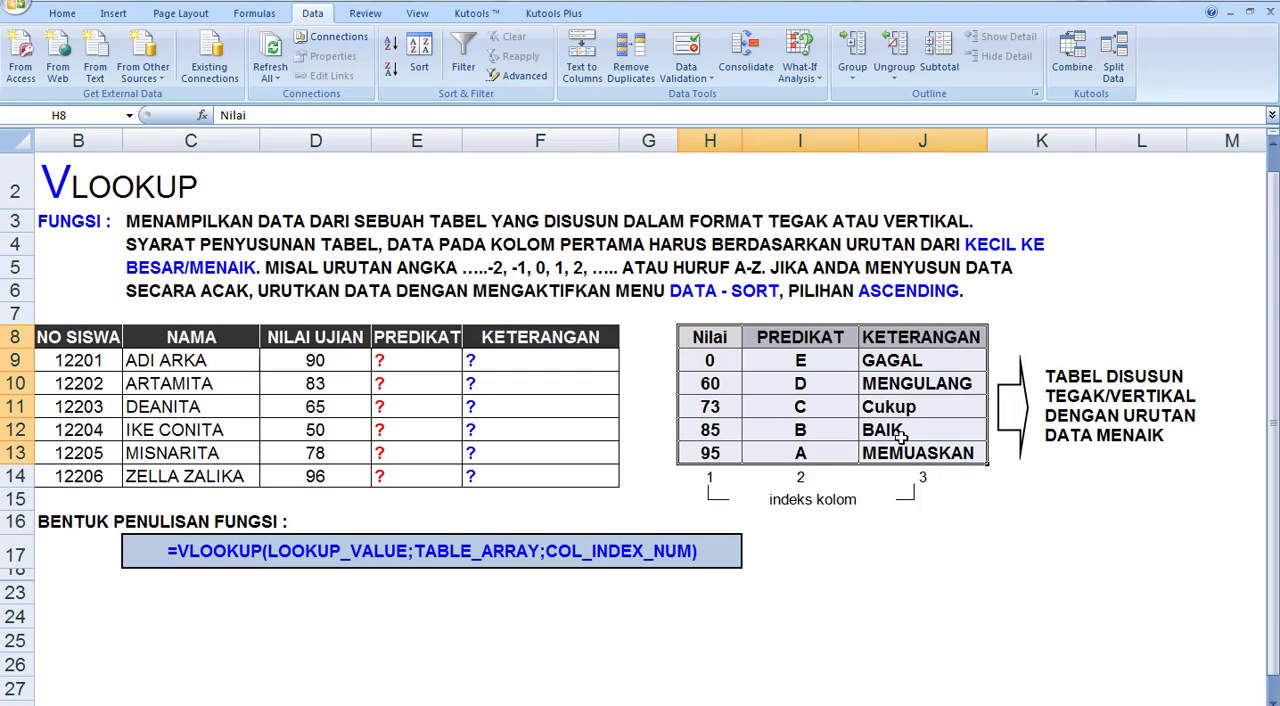
pyautogui.click(1035, 358)
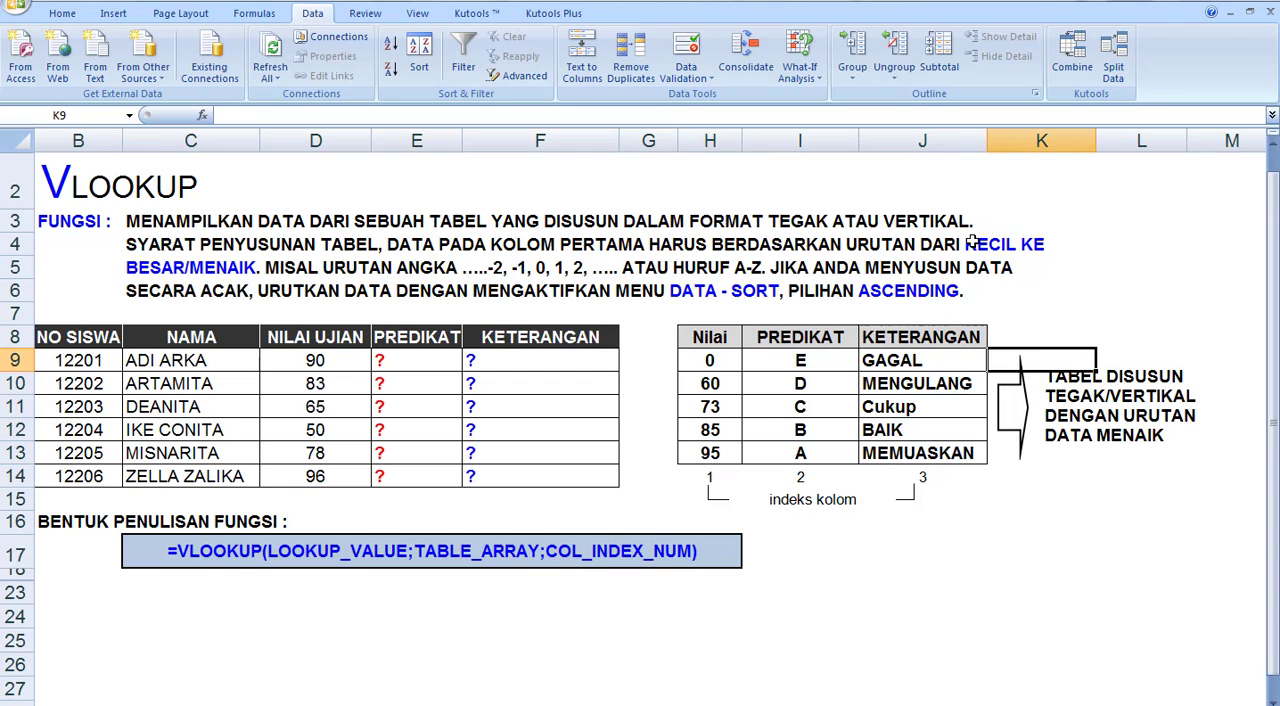
# Examine the ascending order of the scores in the lookup table's first column, Nilai
pyautogui.click(707, 360)
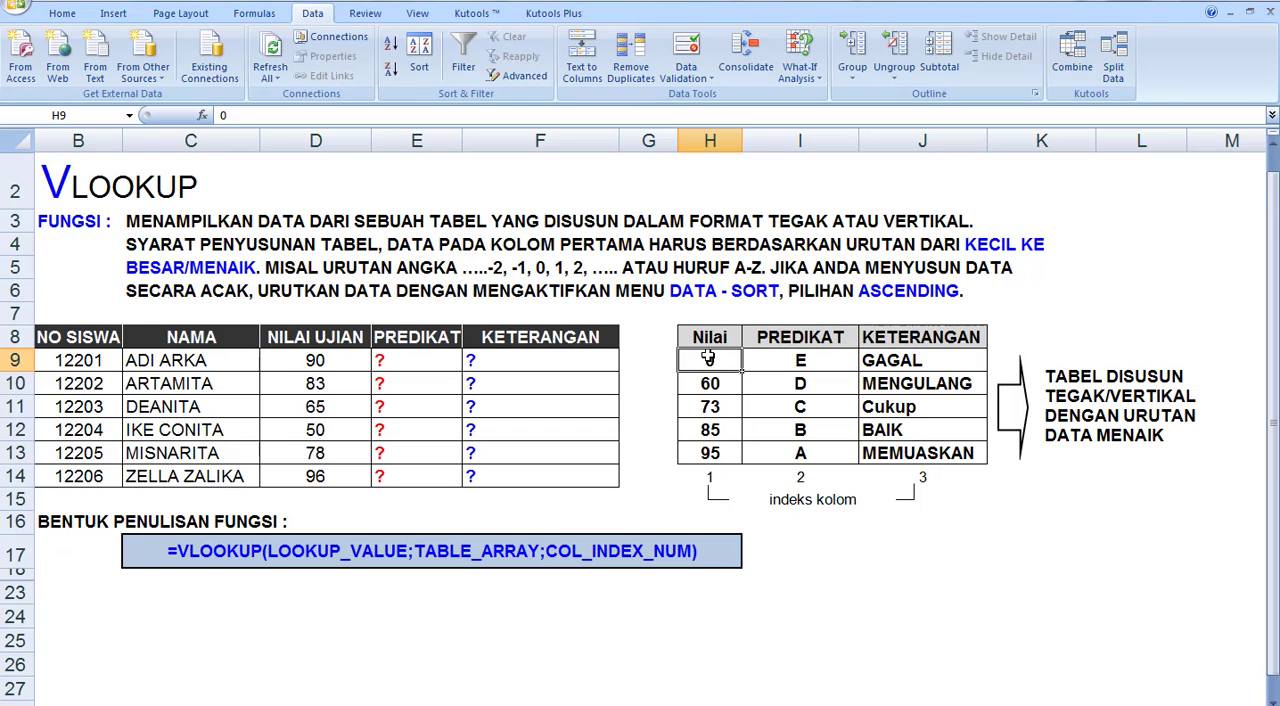
pyautogui.moveTo(708, 358); pyautogui.dragTo(712, 458)
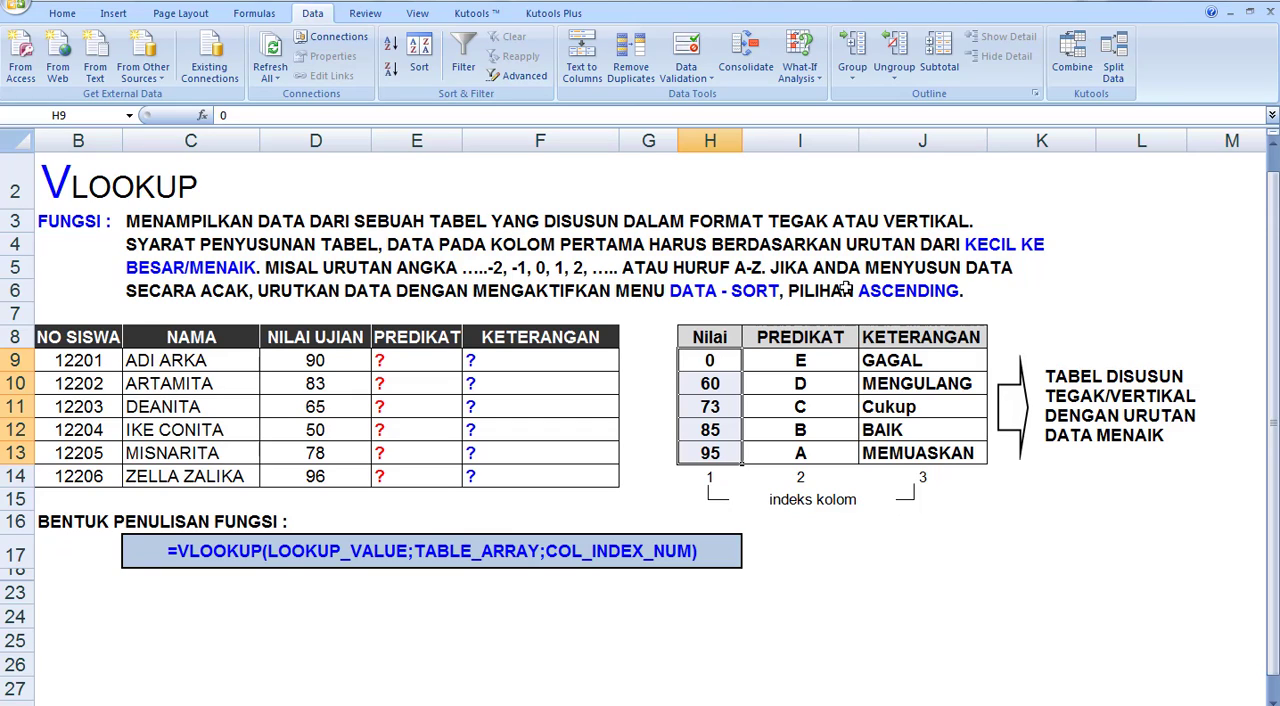
pyautogui.moveTo(709, 360); pyautogui.dragTo(709, 452)
pyautogui.click(735, 360)
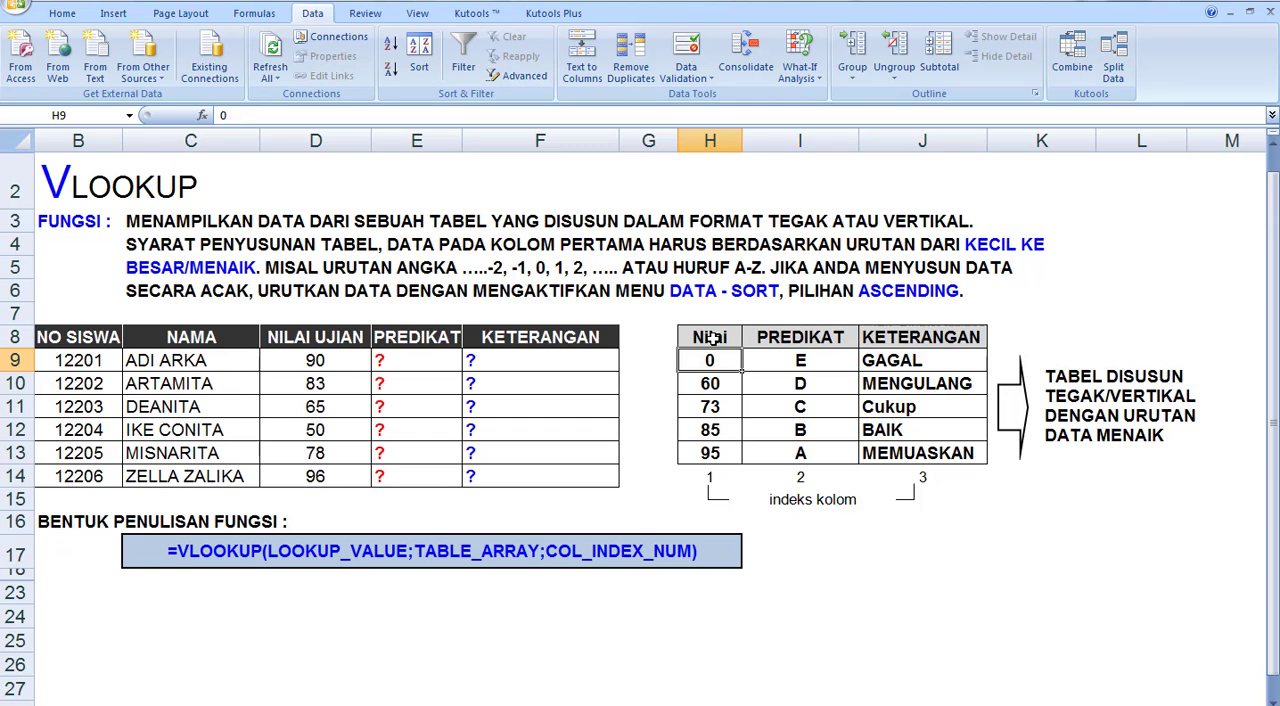
pyautogui.moveTo(706, 337); pyautogui.dragTo(708, 450)
pyautogui.click(738, 344)
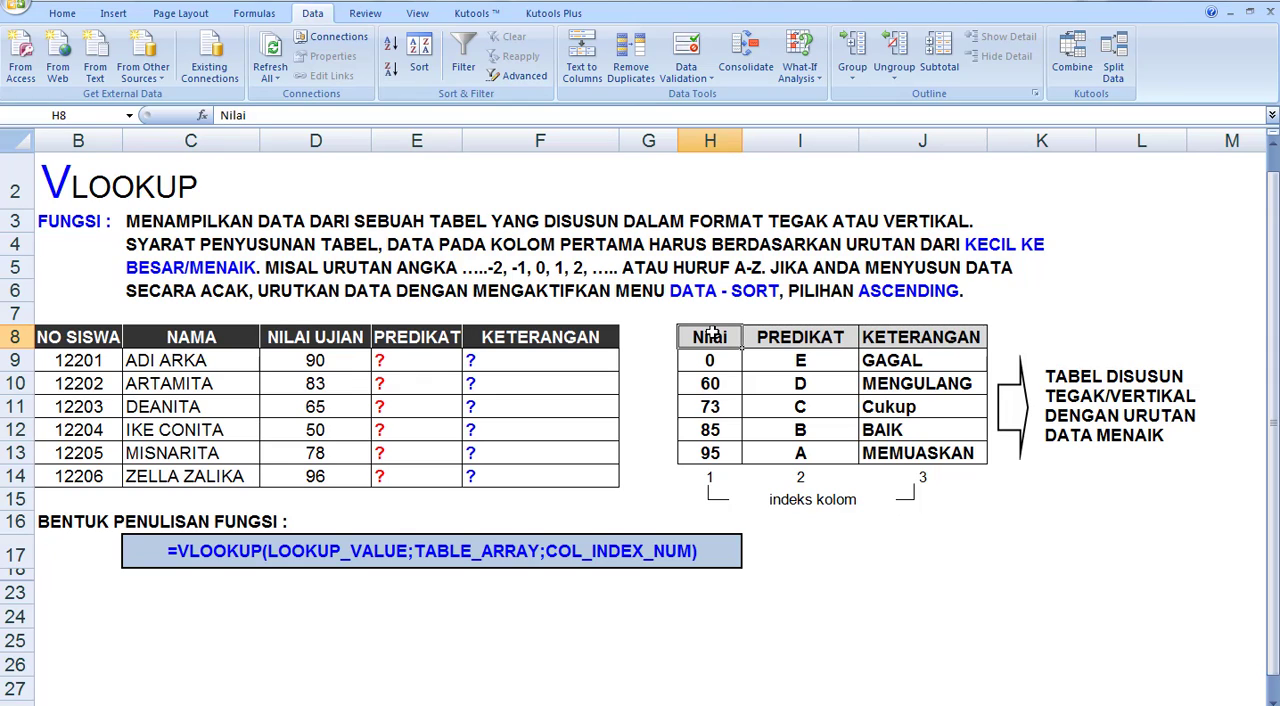
pyautogui.moveTo(712, 334); pyautogui.dragTo(711, 455)
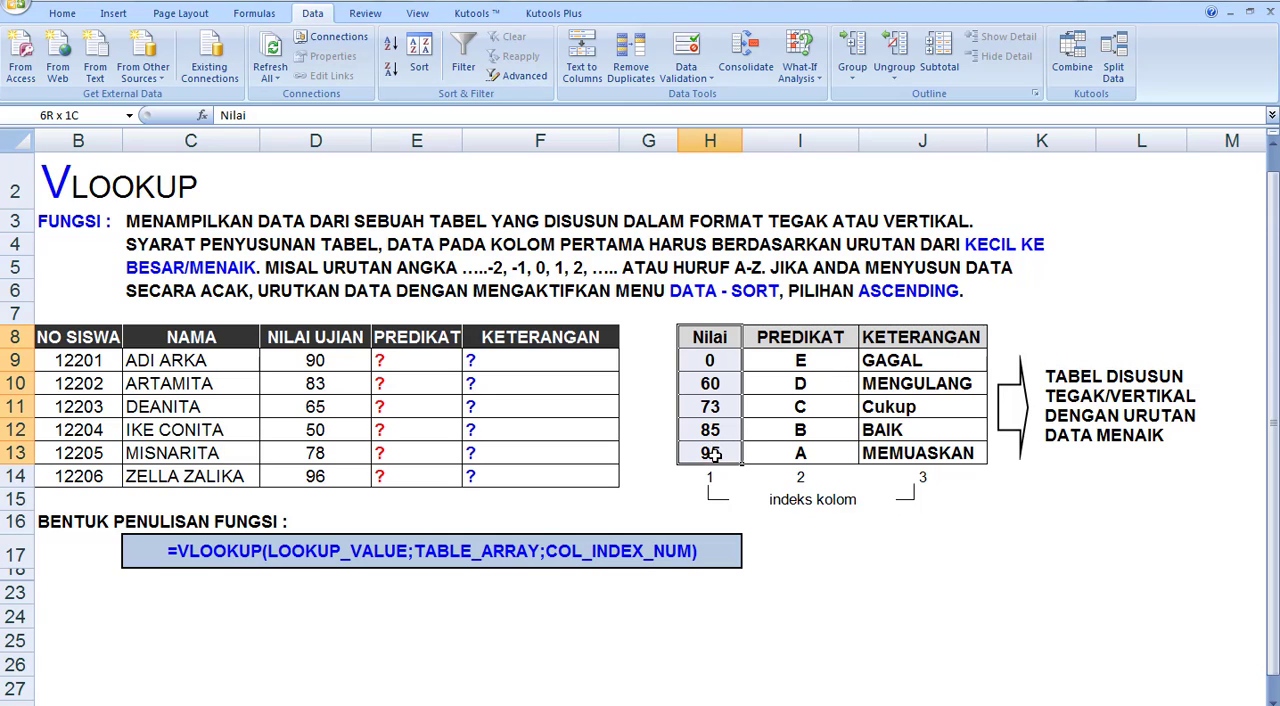
pyautogui.moveTo(710, 338); pyautogui.dragTo(710, 452)
pyautogui.moveTo(710, 340); pyautogui.dragTo(712, 446)
# Examine the lookup table's PREDIKAT and KETERANGAN columns in relation to their column index numbers
pyautogui.click(791, 335)
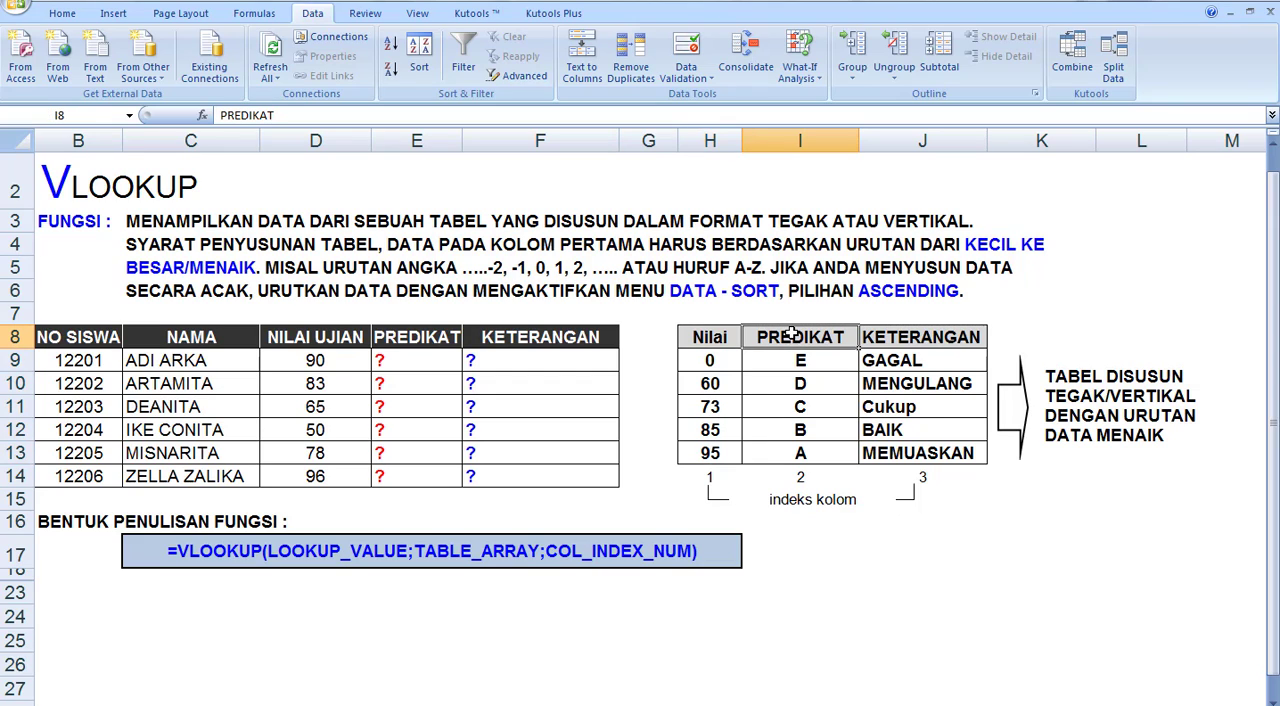
pyautogui.moveTo(791, 335); pyautogui.dragTo(793, 455)
pyautogui.click(930, 337)
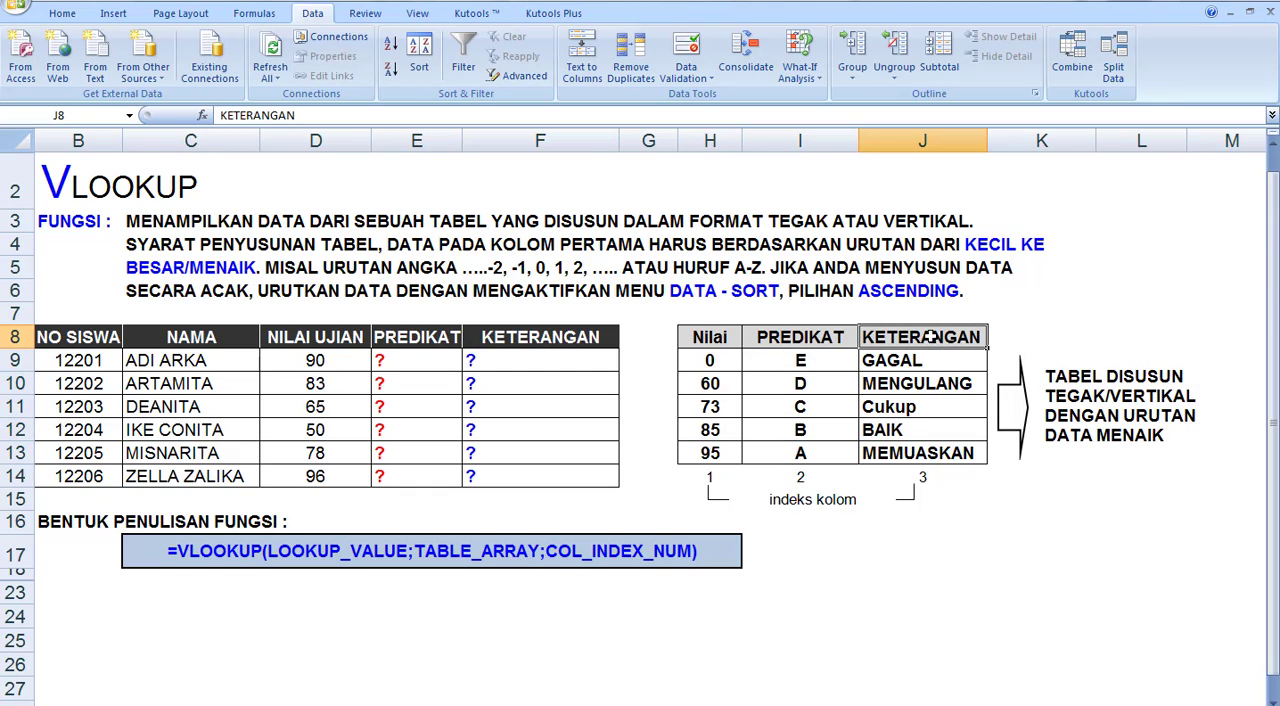
pyautogui.moveTo(930, 337); pyautogui.dragTo(920, 455)
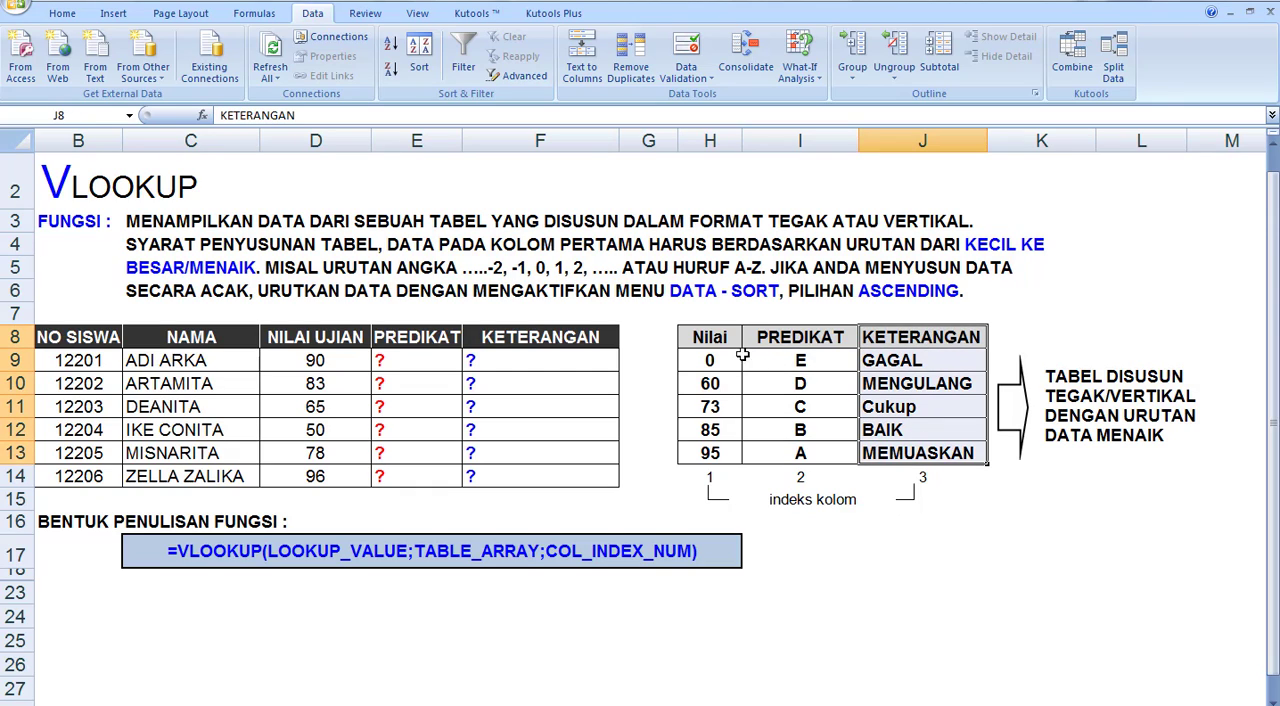
pyautogui.moveTo(710, 336); pyautogui.dragTo(900, 458)
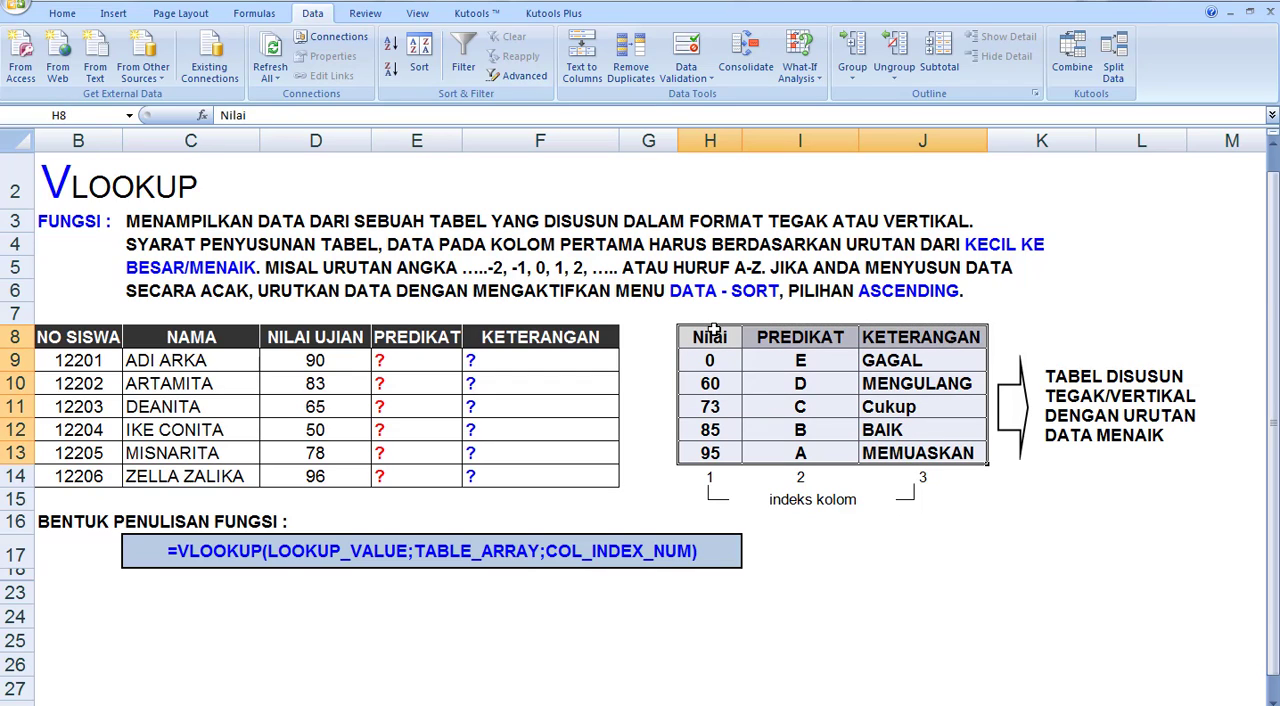
pyautogui.moveTo(794, 342); pyautogui.dragTo(800, 452)
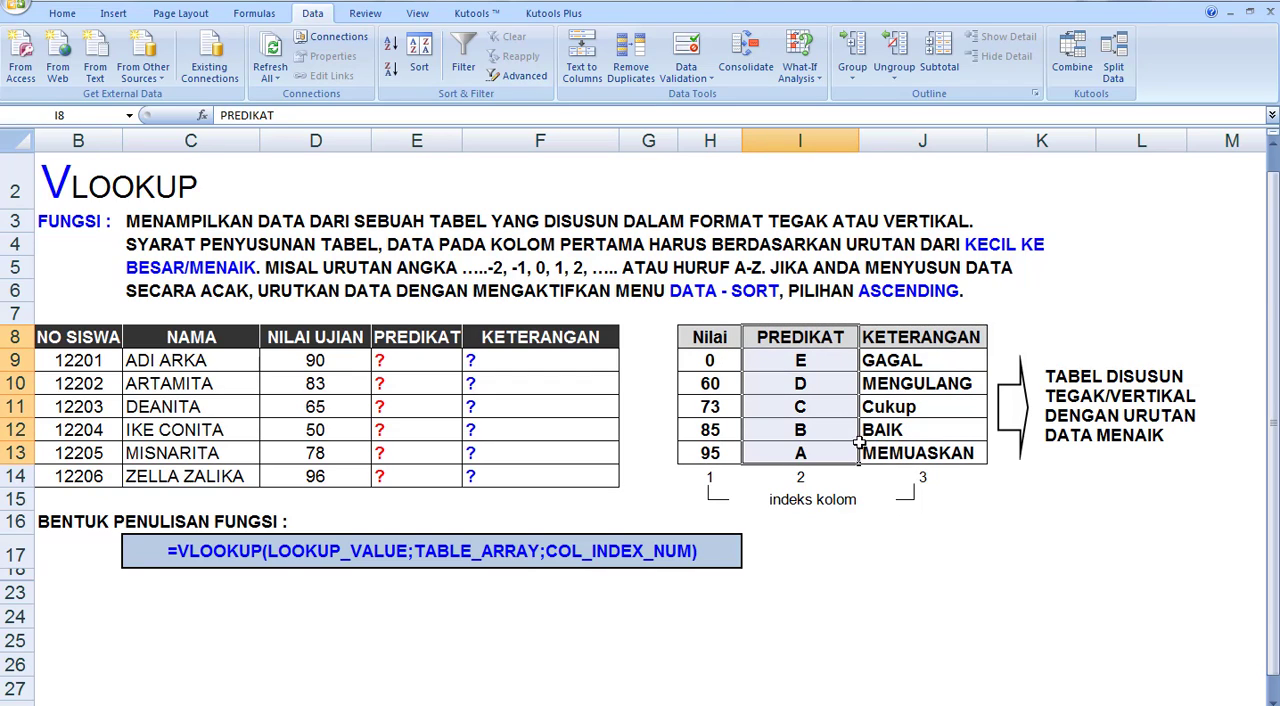
pyautogui.moveTo(936, 342); pyautogui.dragTo(915, 455)
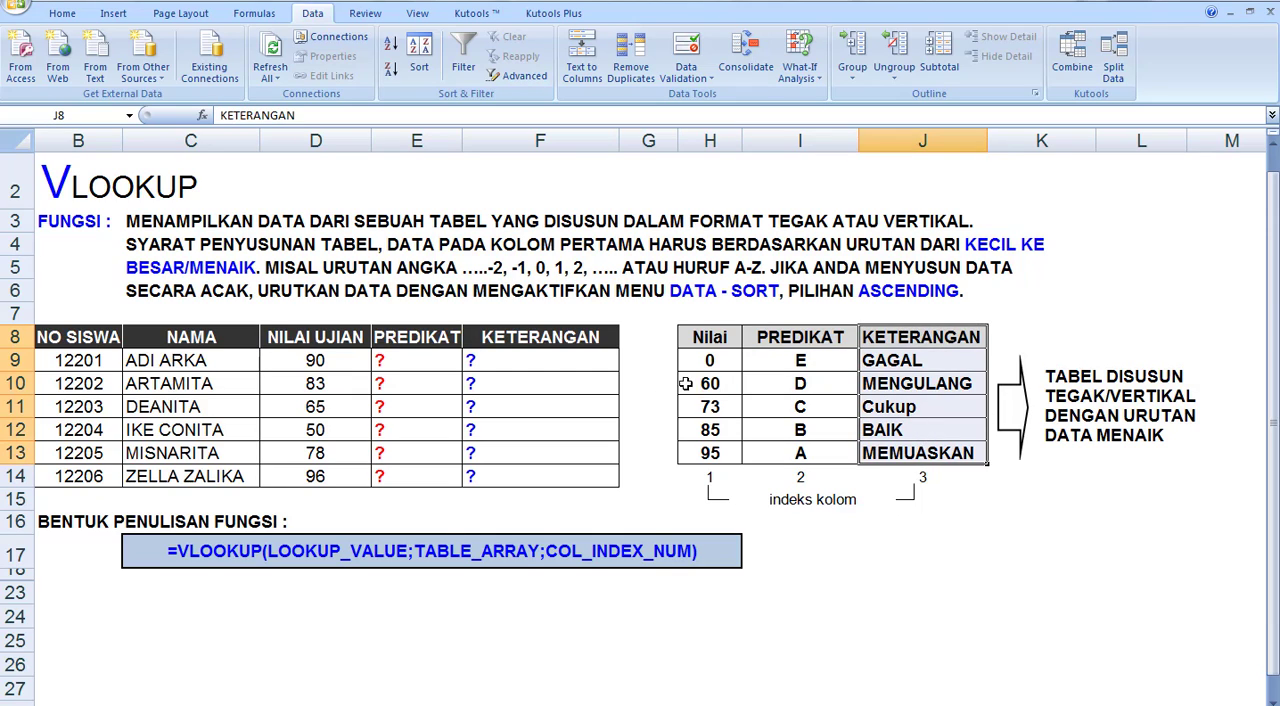
pyautogui.click(710, 338)
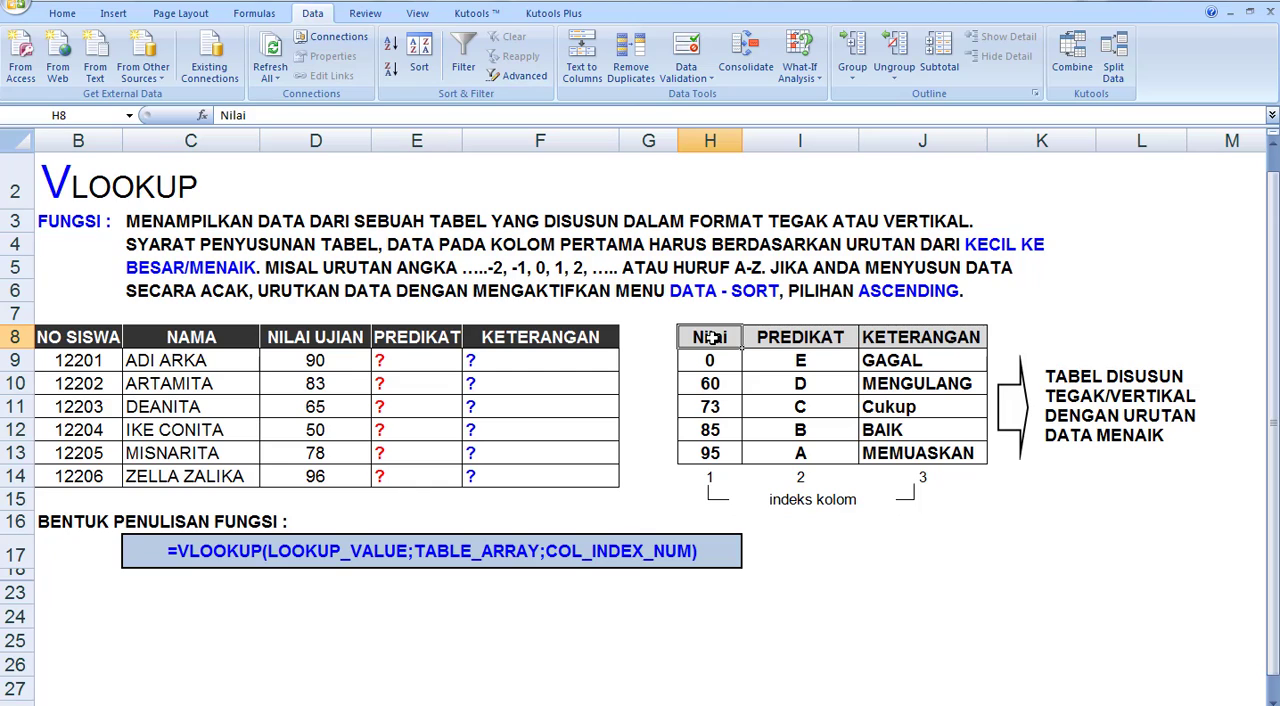
# Read the VLOOKUP syntax in row 17 and its lookup value, table array and column index arguments
pyautogui.click(147, 547)
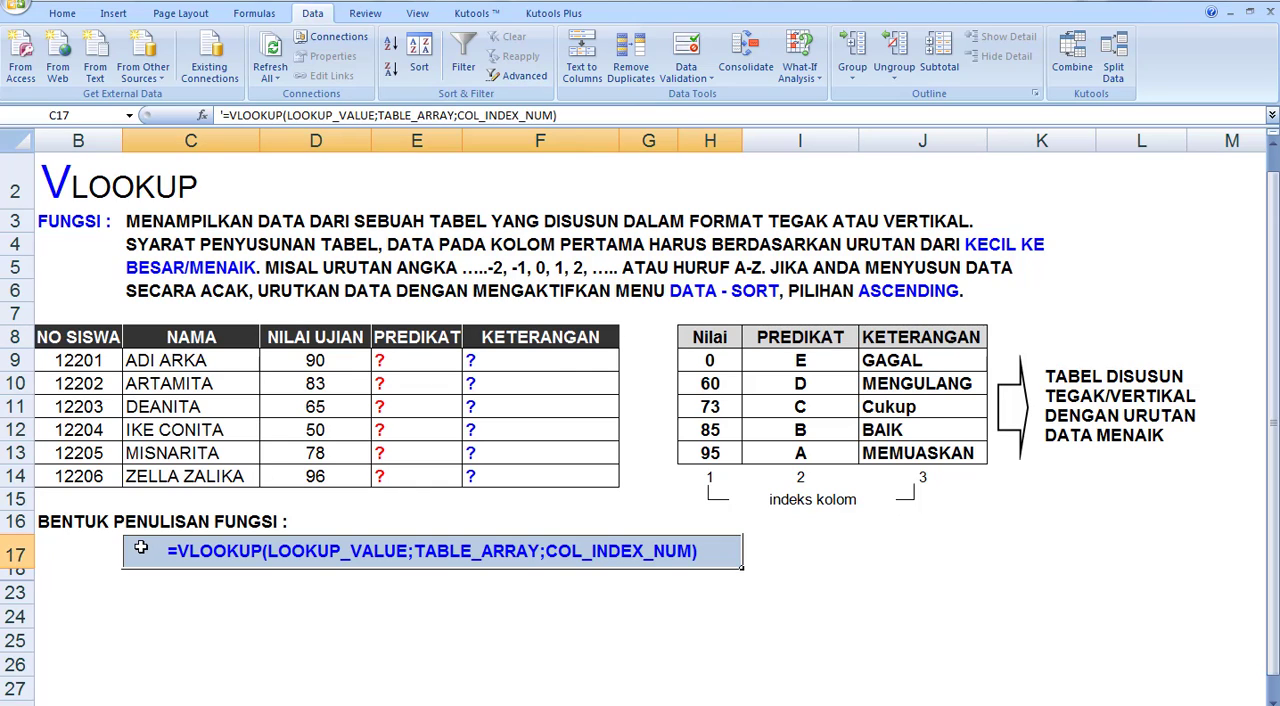
pyautogui.click(164, 588)
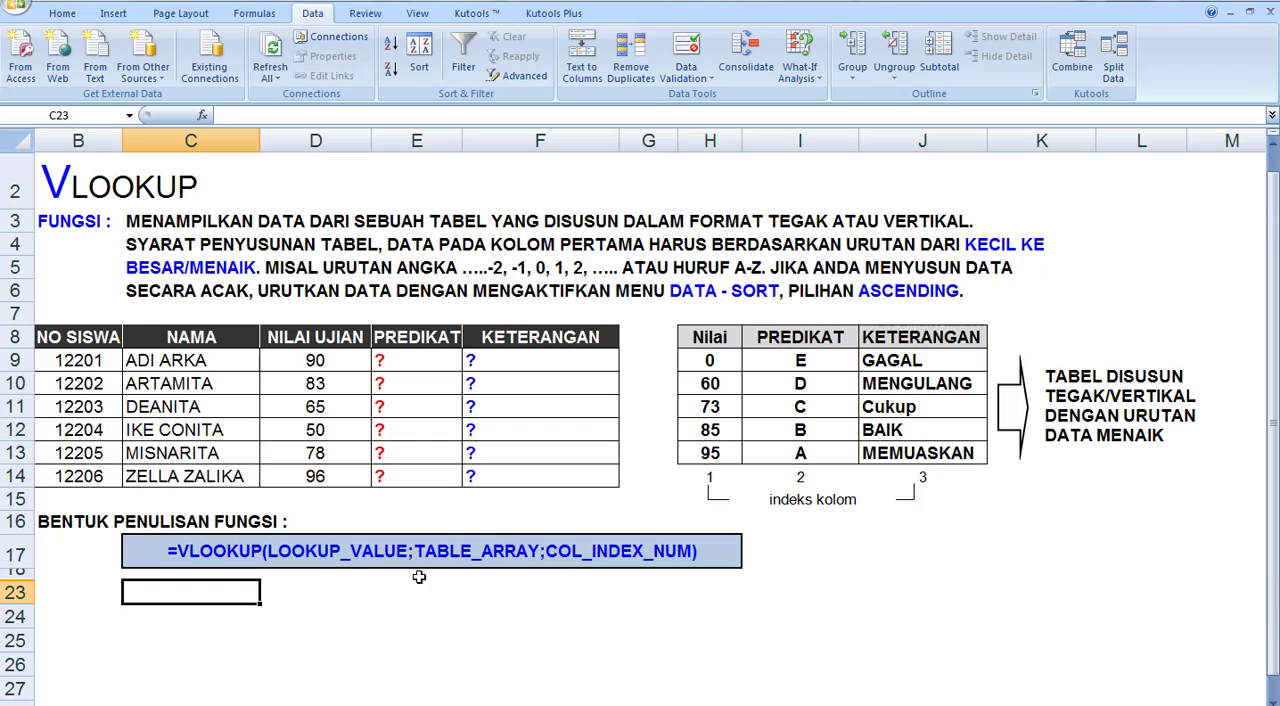
pyautogui.click(197, 551)
pyautogui.click(406, 592)
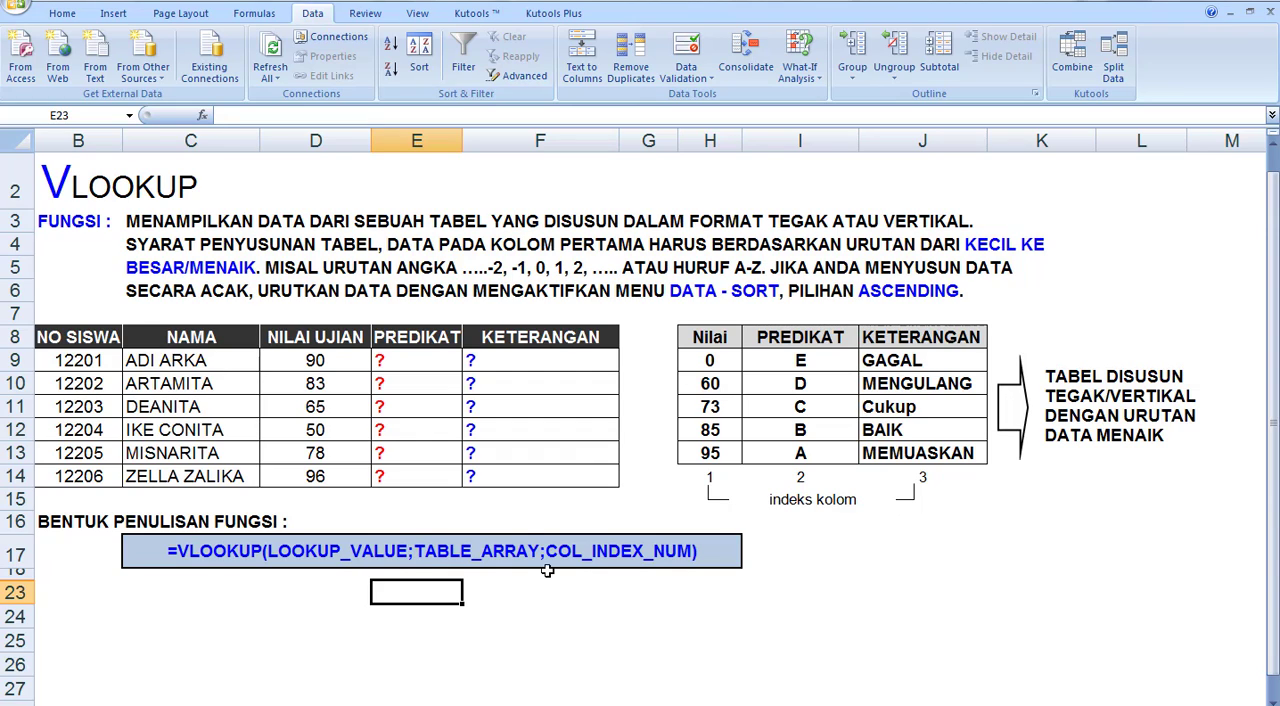
pyautogui.click(404, 552)
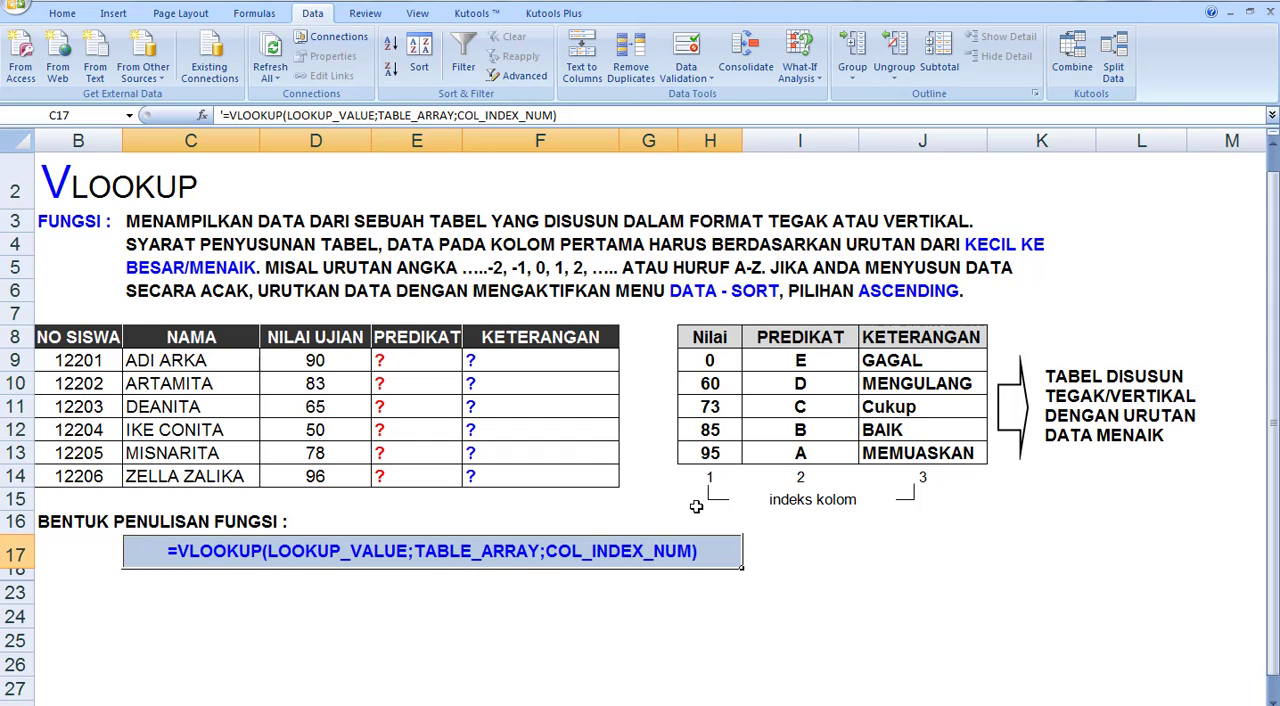
pyautogui.click(464, 624)
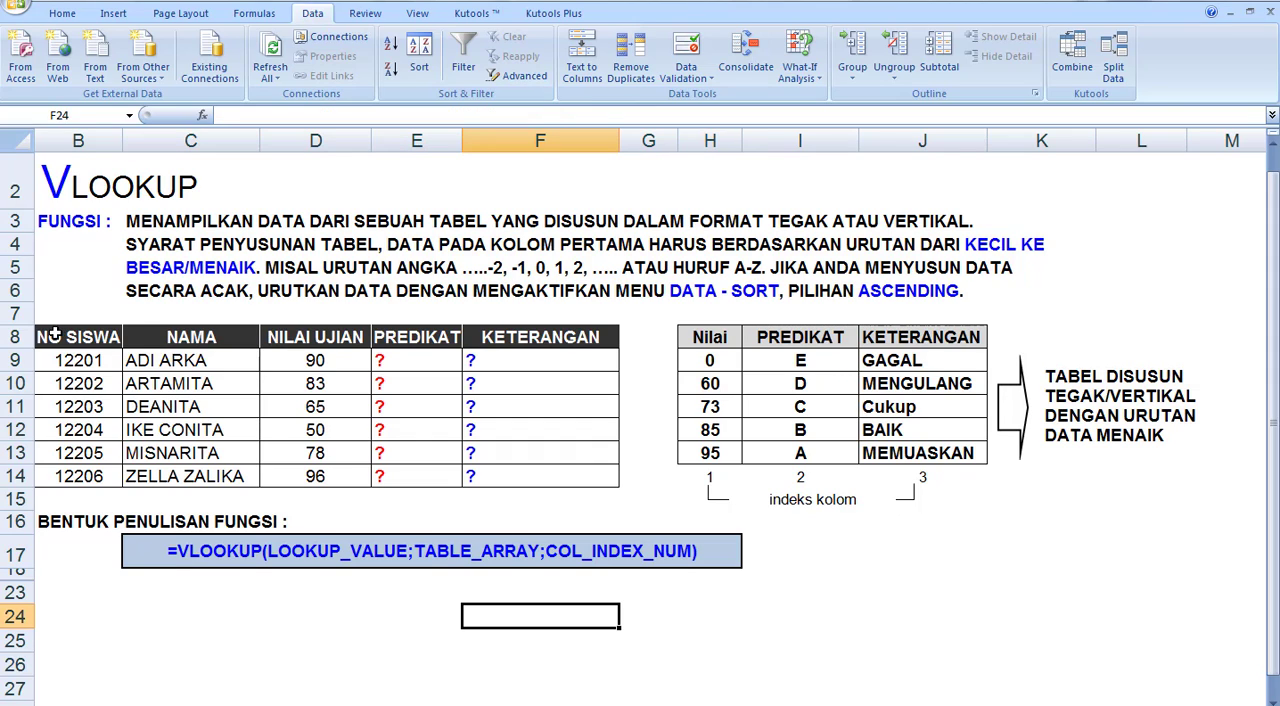
# Review the student table's headings and the PREDIKAT and KETERANGAN columns that need filling in
pyautogui.moveTo(53, 336); pyautogui.dragTo(560, 476)
pyautogui.click(75, 340)
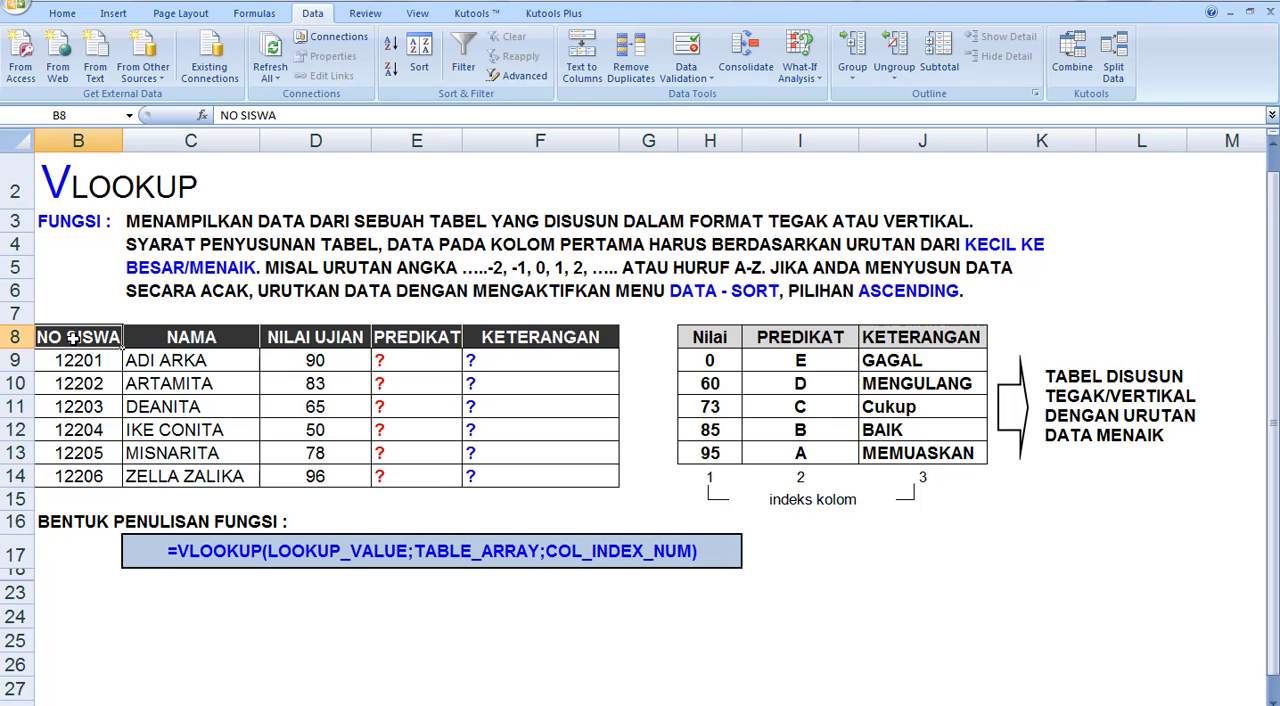
pyautogui.click(186, 338)
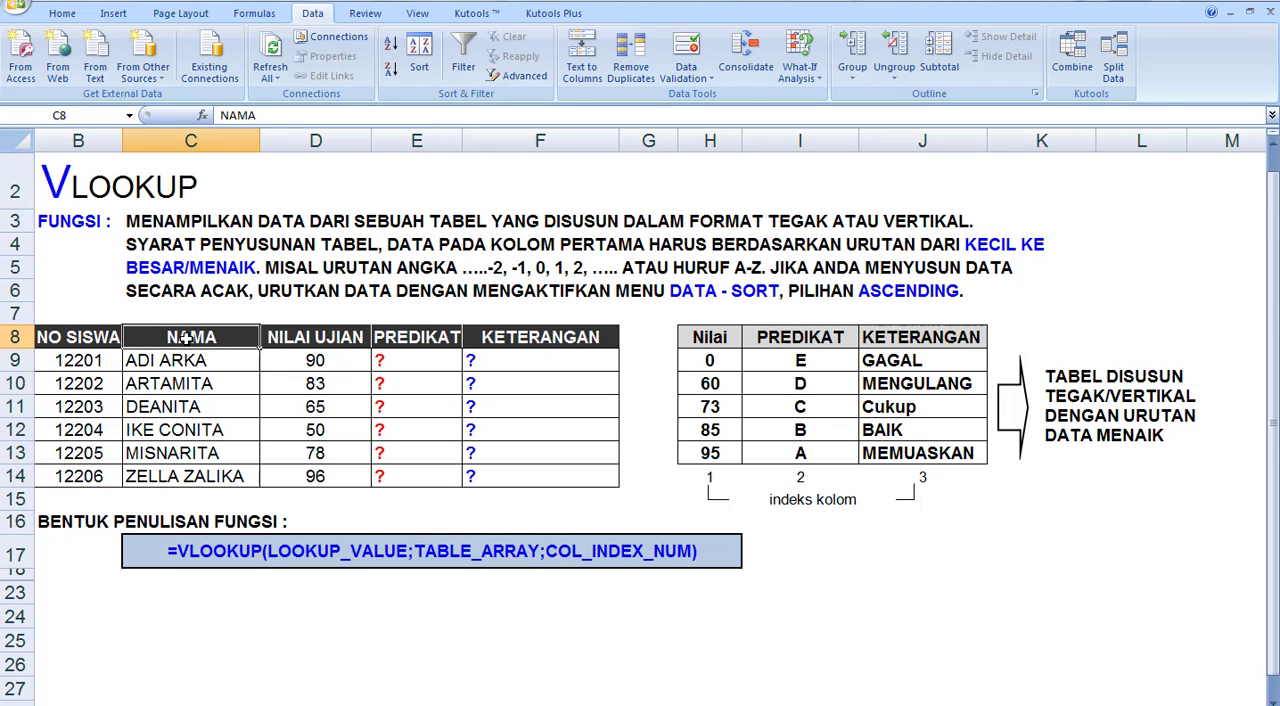
pyautogui.click(297, 337)
pyautogui.click(412, 337)
pyautogui.click(509, 337)
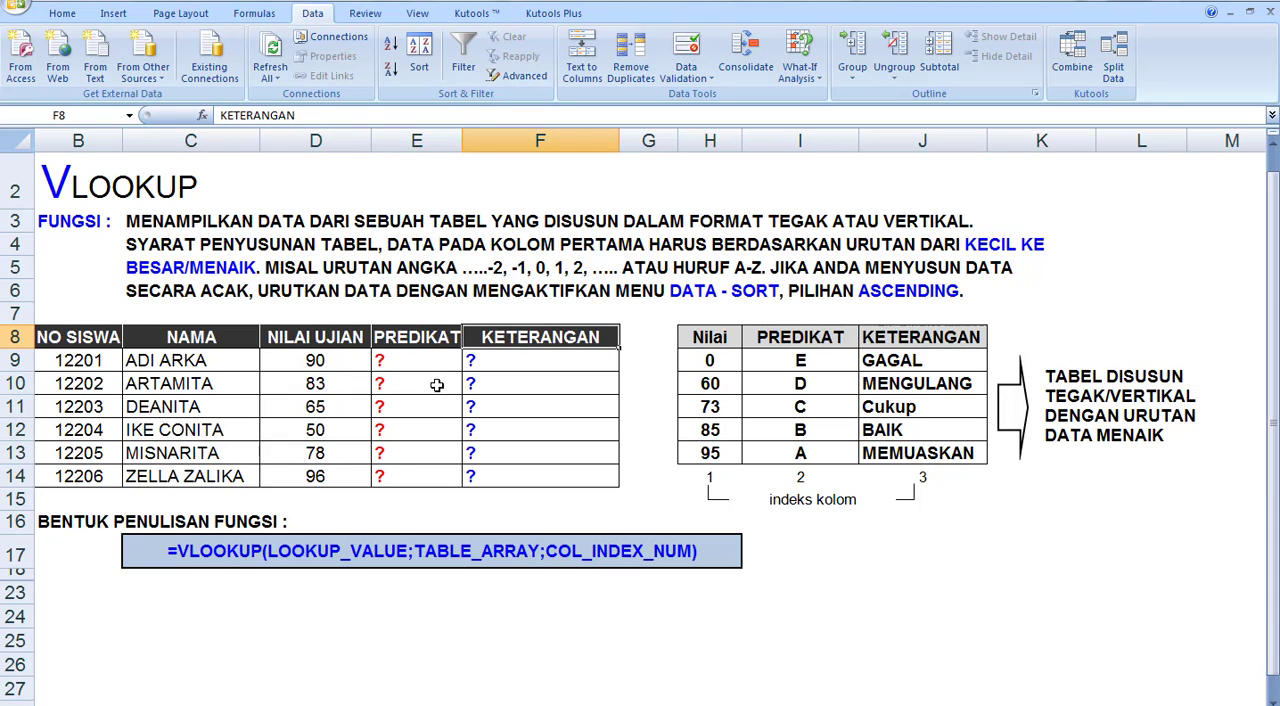
pyautogui.moveTo(416, 337); pyautogui.dragTo(412, 470)
pyautogui.moveTo(517, 330); pyautogui.dragTo(517, 472)
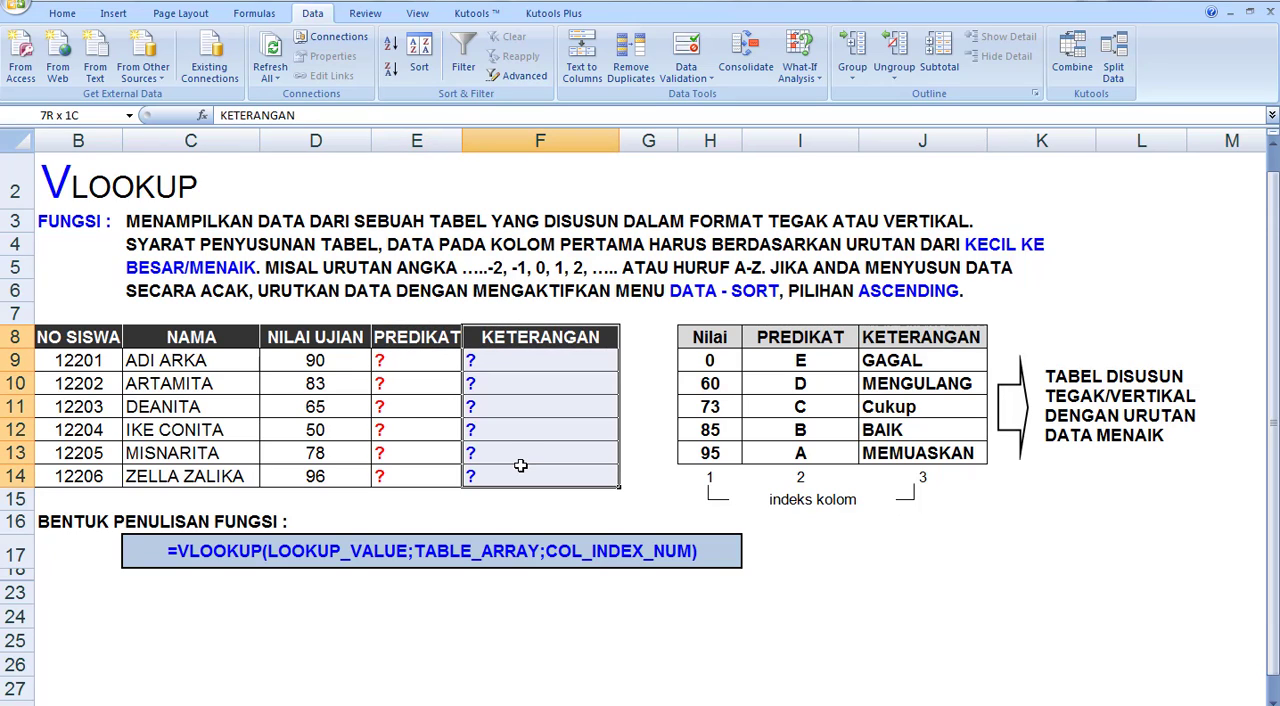
# Compare the first PREDIKAT cell with the VLOOKUP syntax in row 17 and the lookup table H8:J13
pyautogui.click(406, 362)
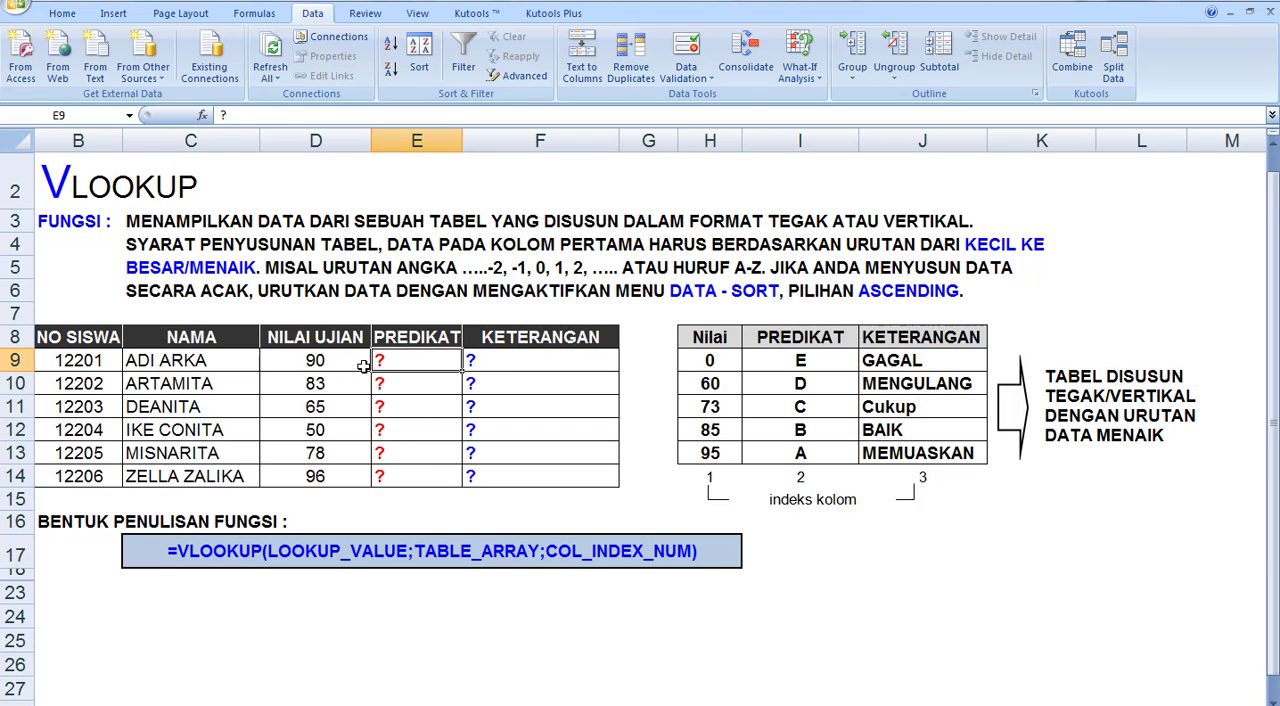
pyautogui.click(199, 549)
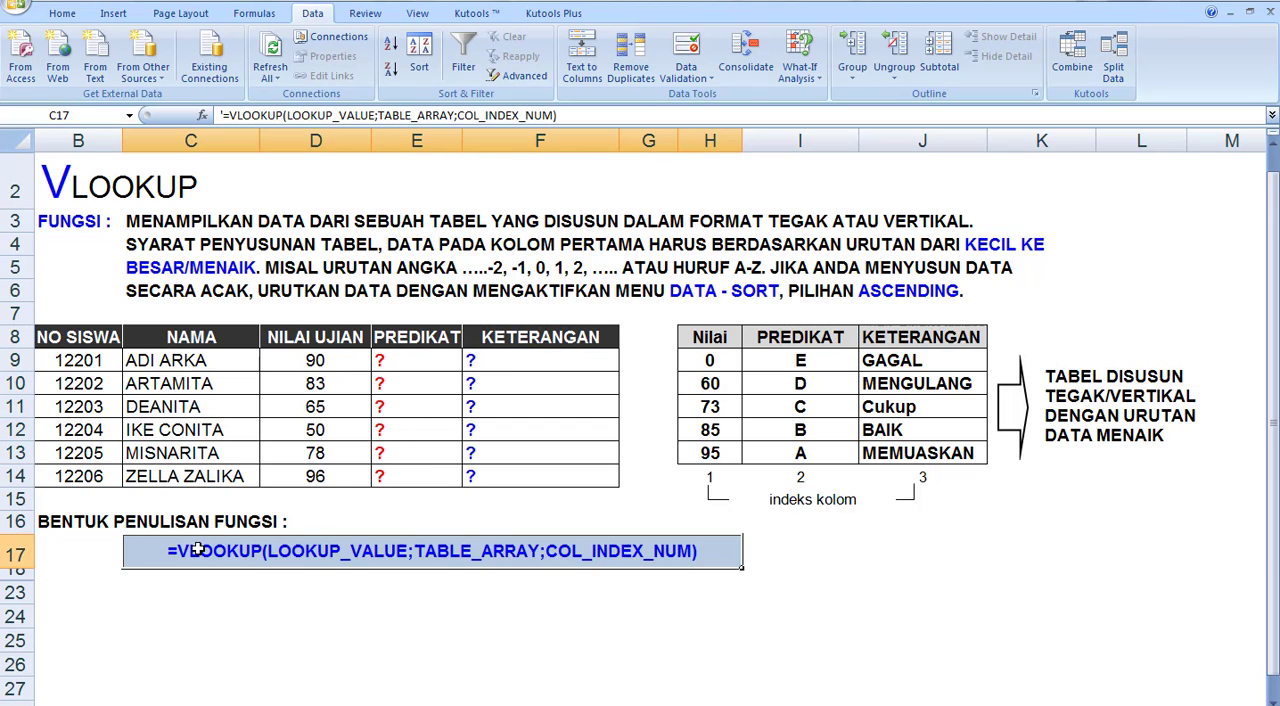
pyautogui.click(408, 493)
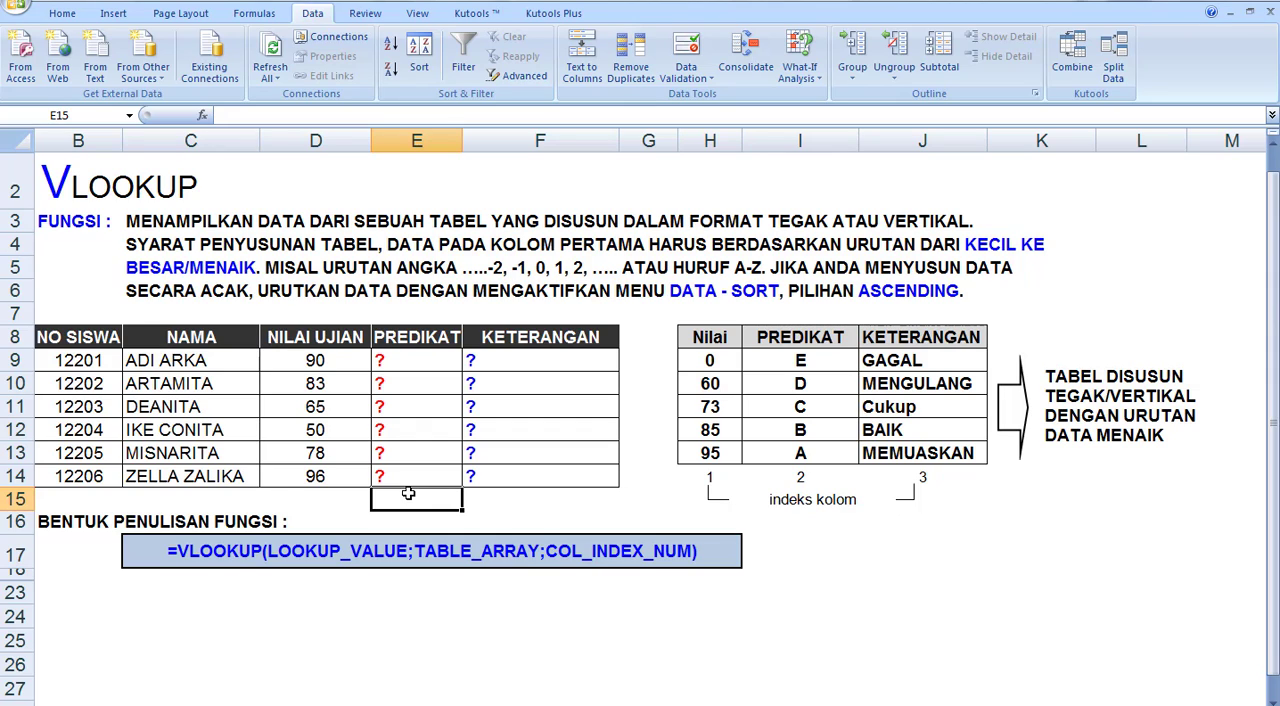
pyautogui.moveTo(698, 331); pyautogui.dragTo(874, 453)
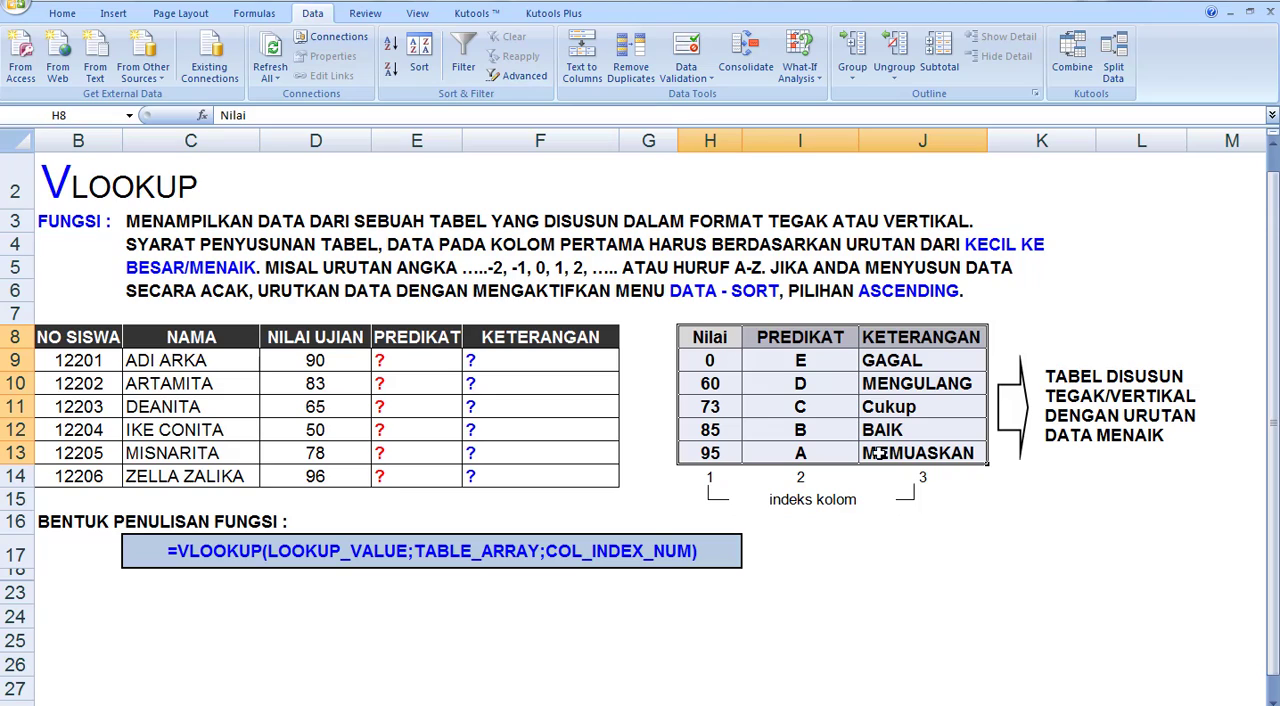
pyautogui.click(649, 337)
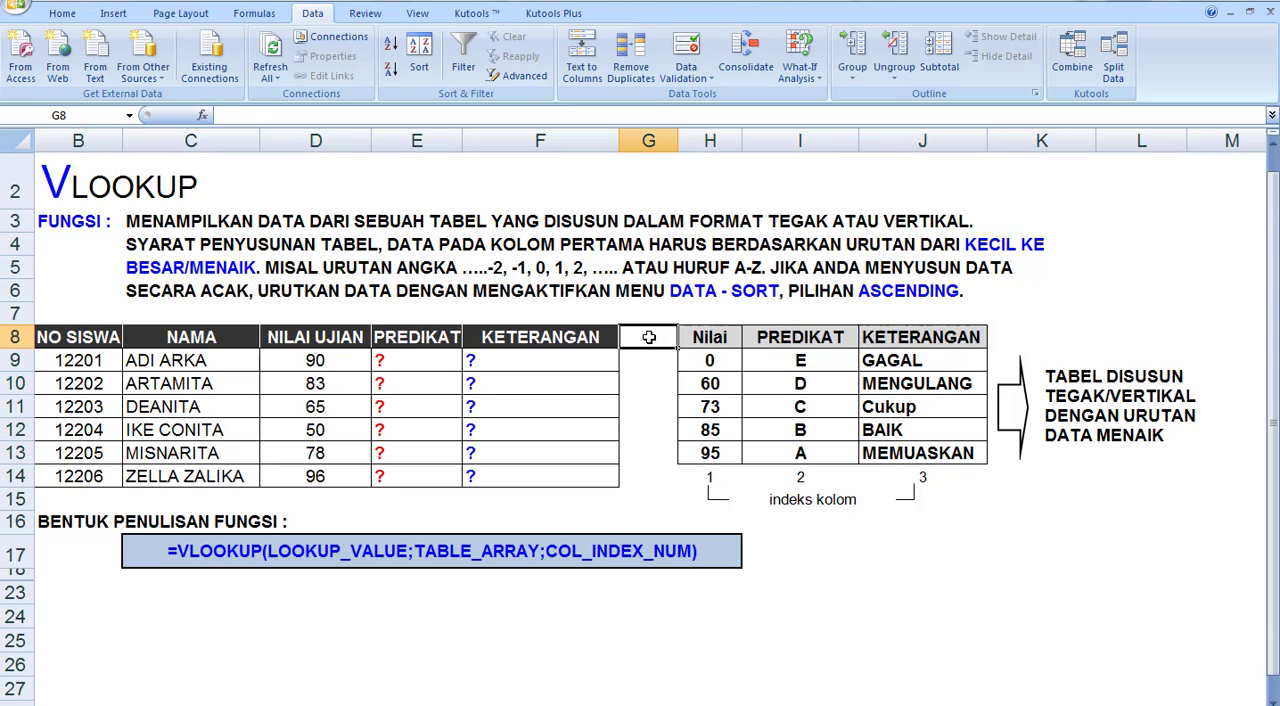
pyautogui.click(995, 513)
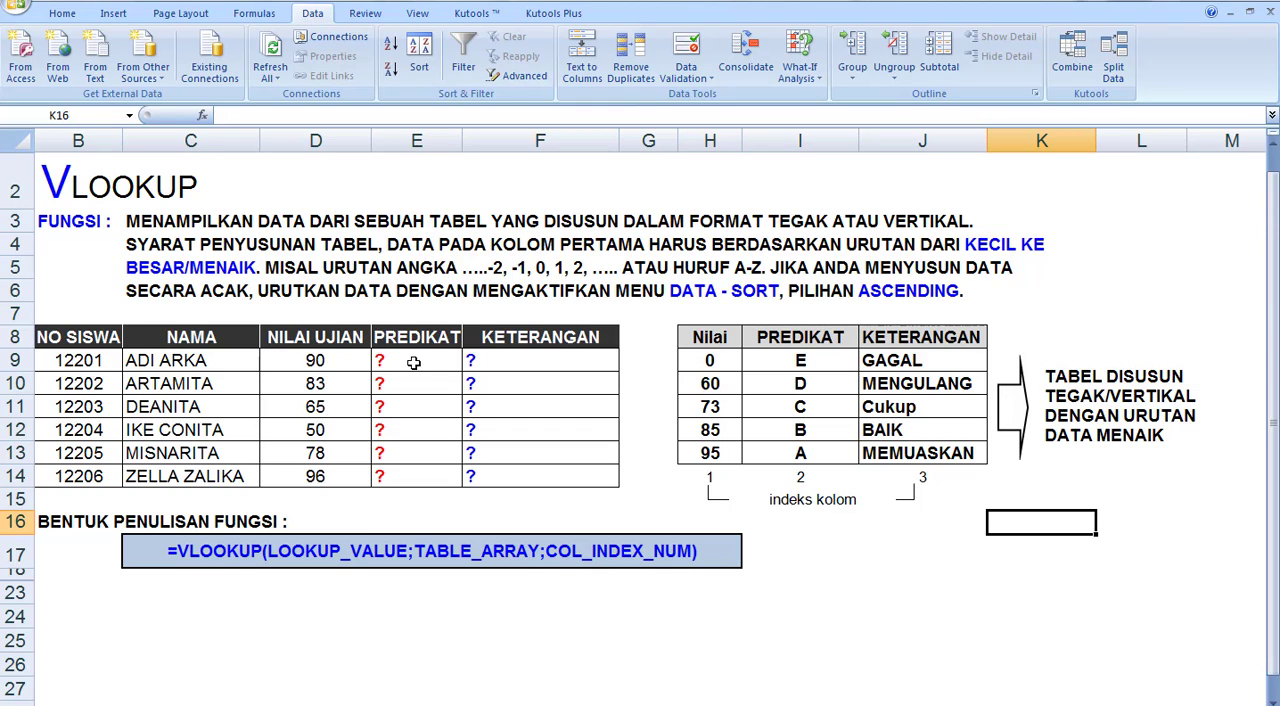
# Enter =VLOOKUP(D9,H8:J13,2) in E9 to look up the first student's PREDIKAT from the exam score
pyautogui.click(319, 363)
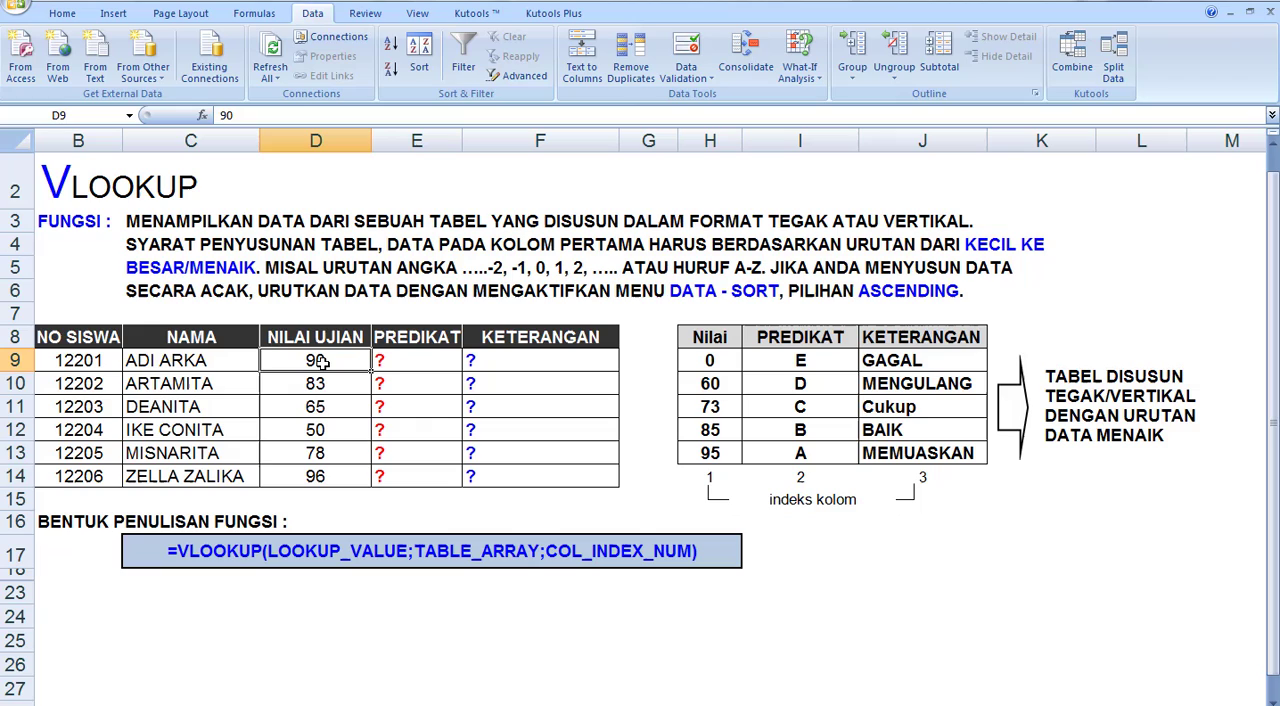
pyautogui.click(403, 364)
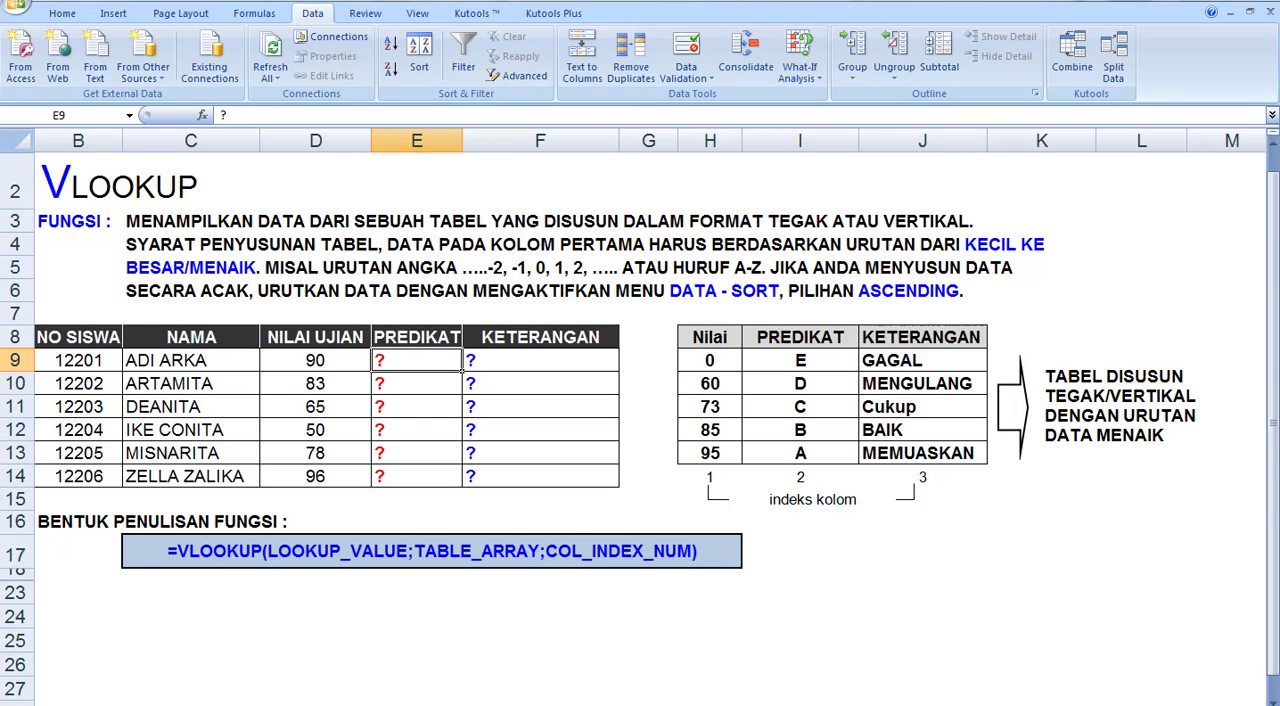
pyautogui.write('=')
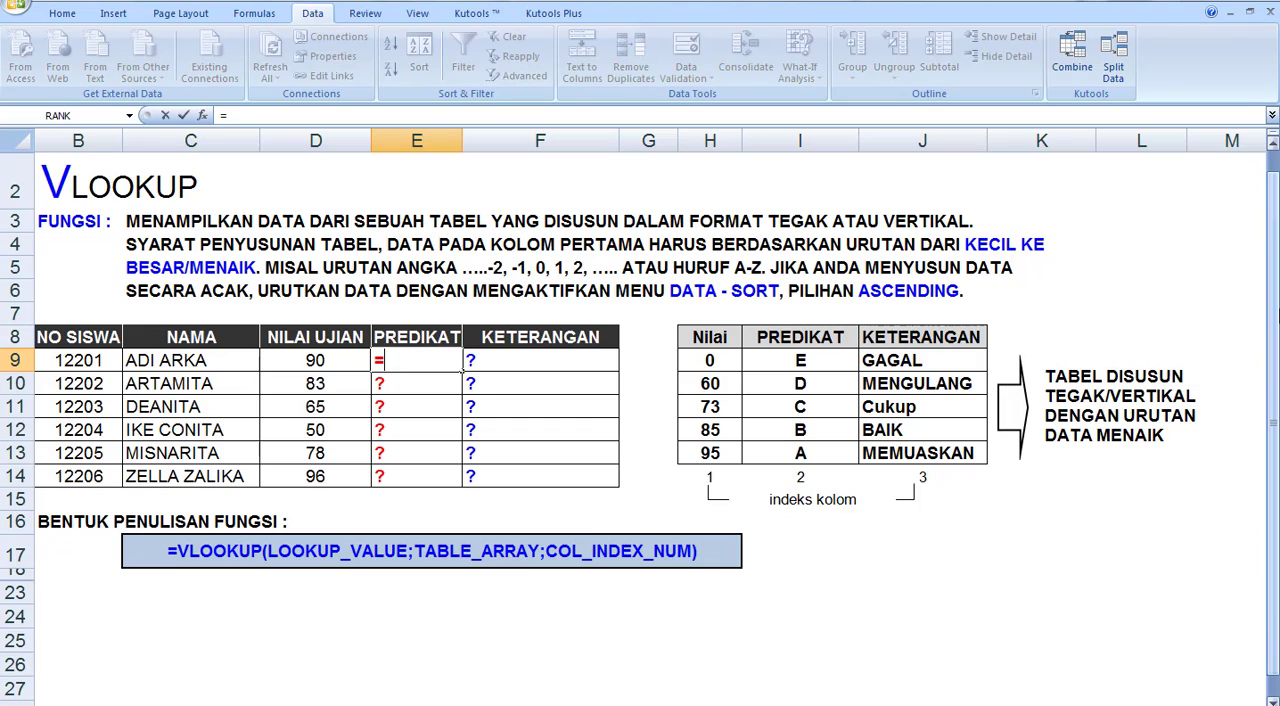
pyautogui.write('V')
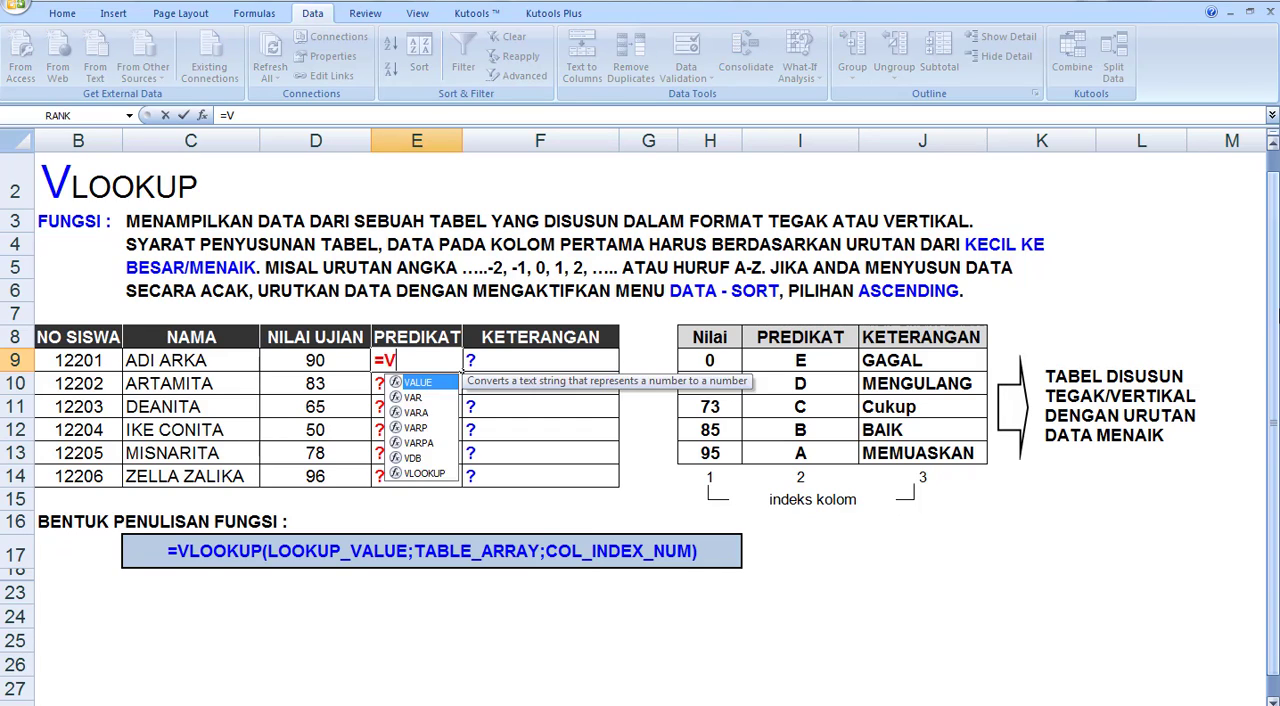
pyautogui.write('LOOKU')
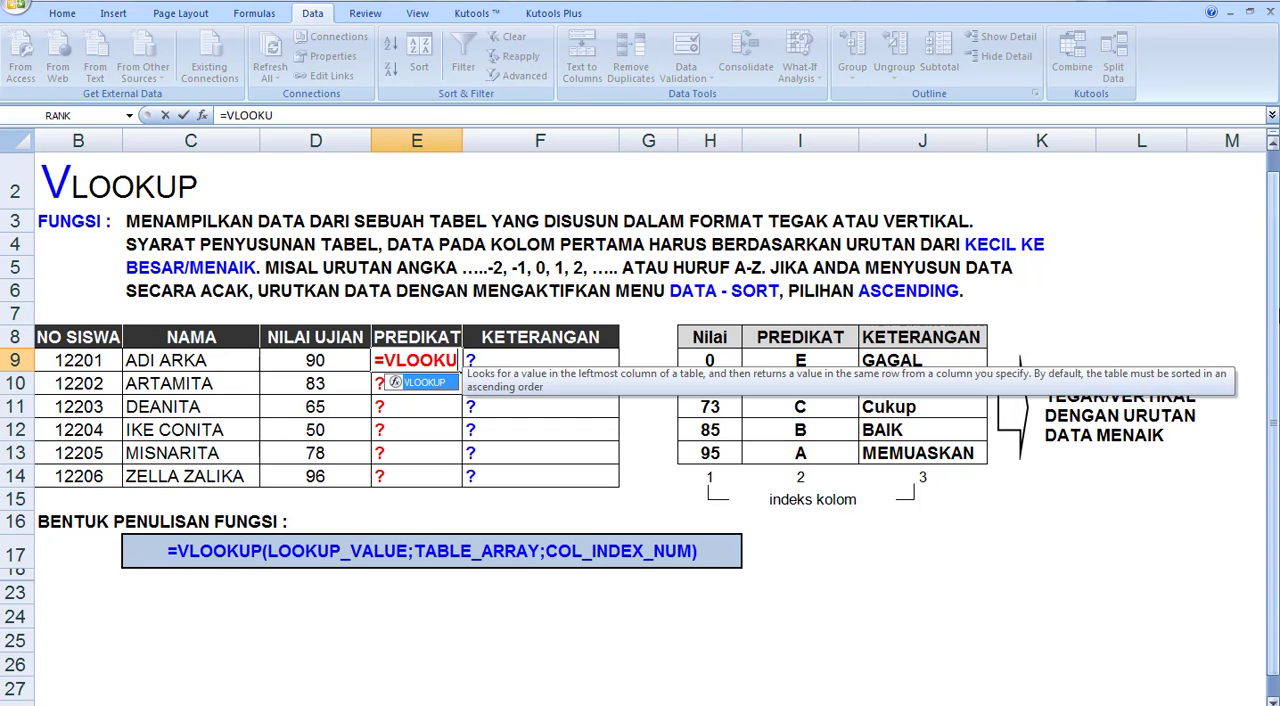
pyautogui.write('P(')
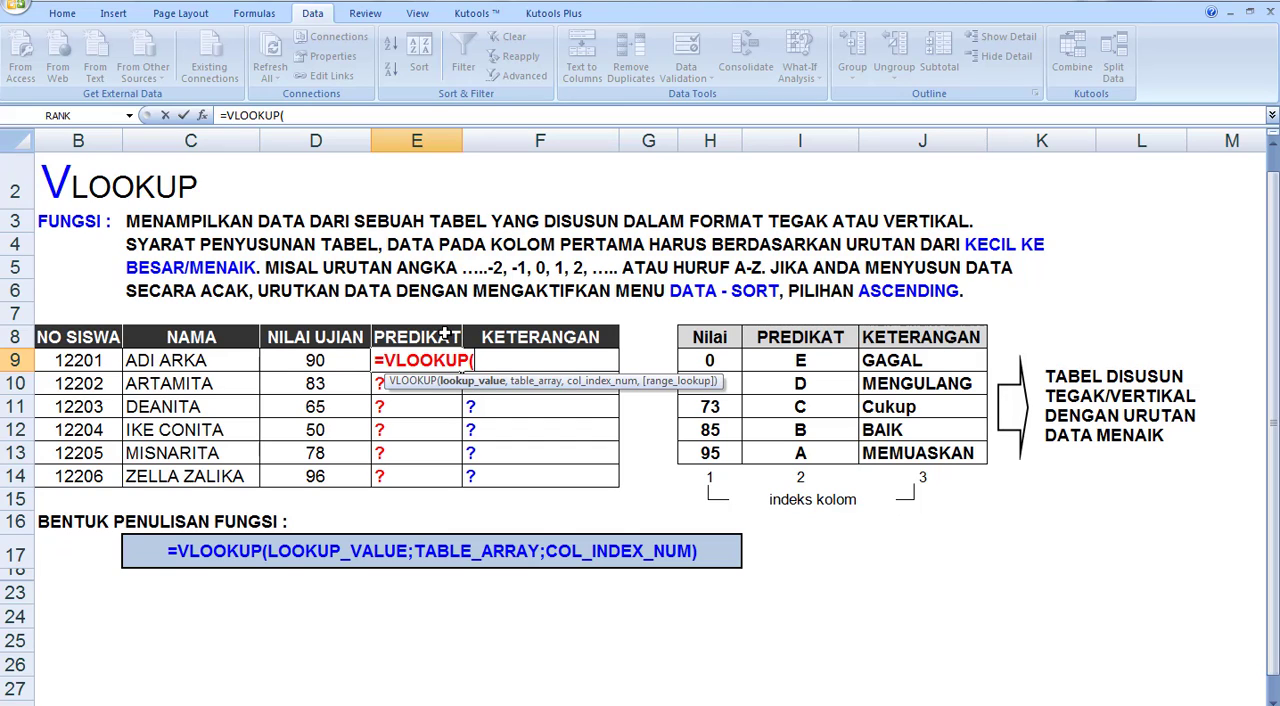
pyautogui.click(305, 362)
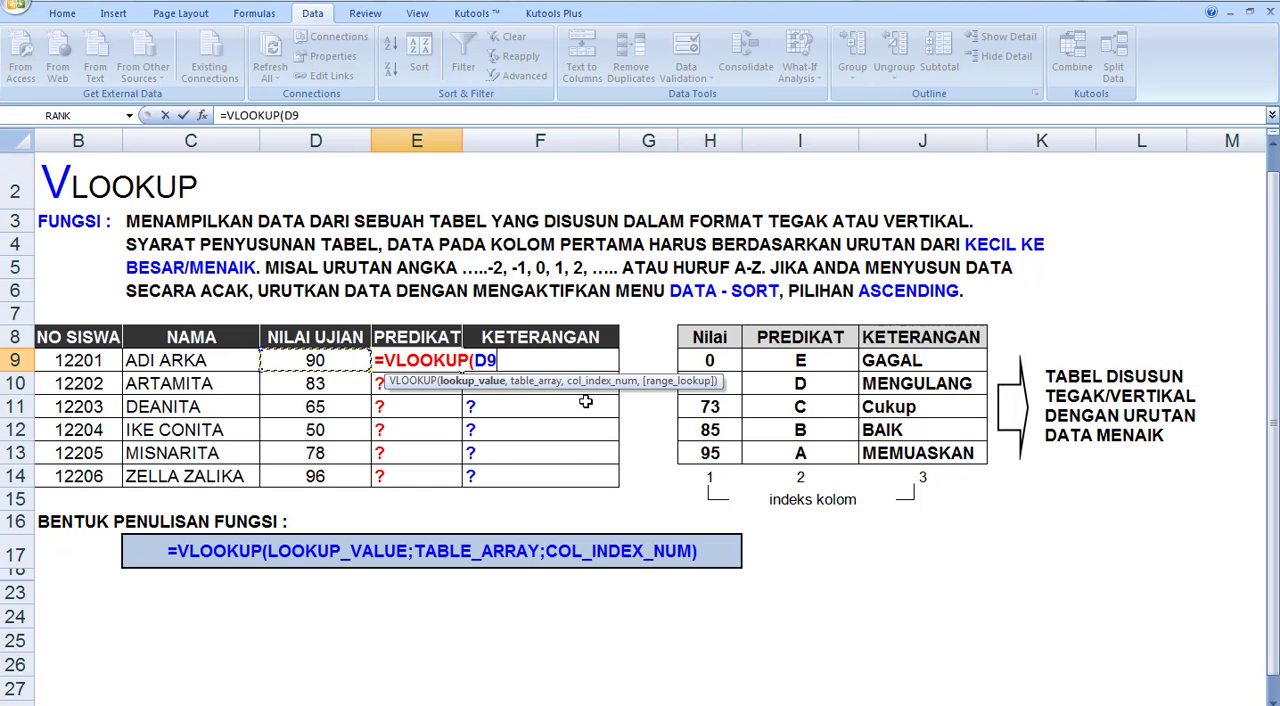
pyautogui.write(',')
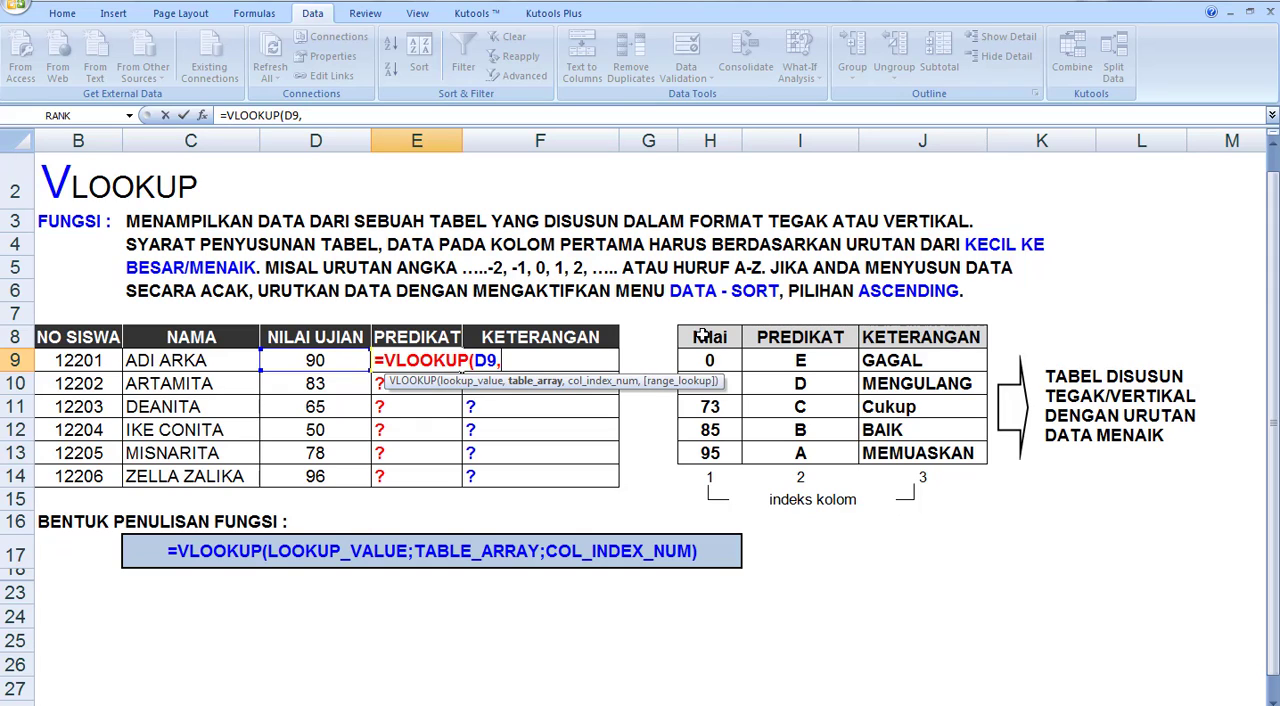
pyautogui.moveTo(703, 336); pyautogui.dragTo(886, 453)
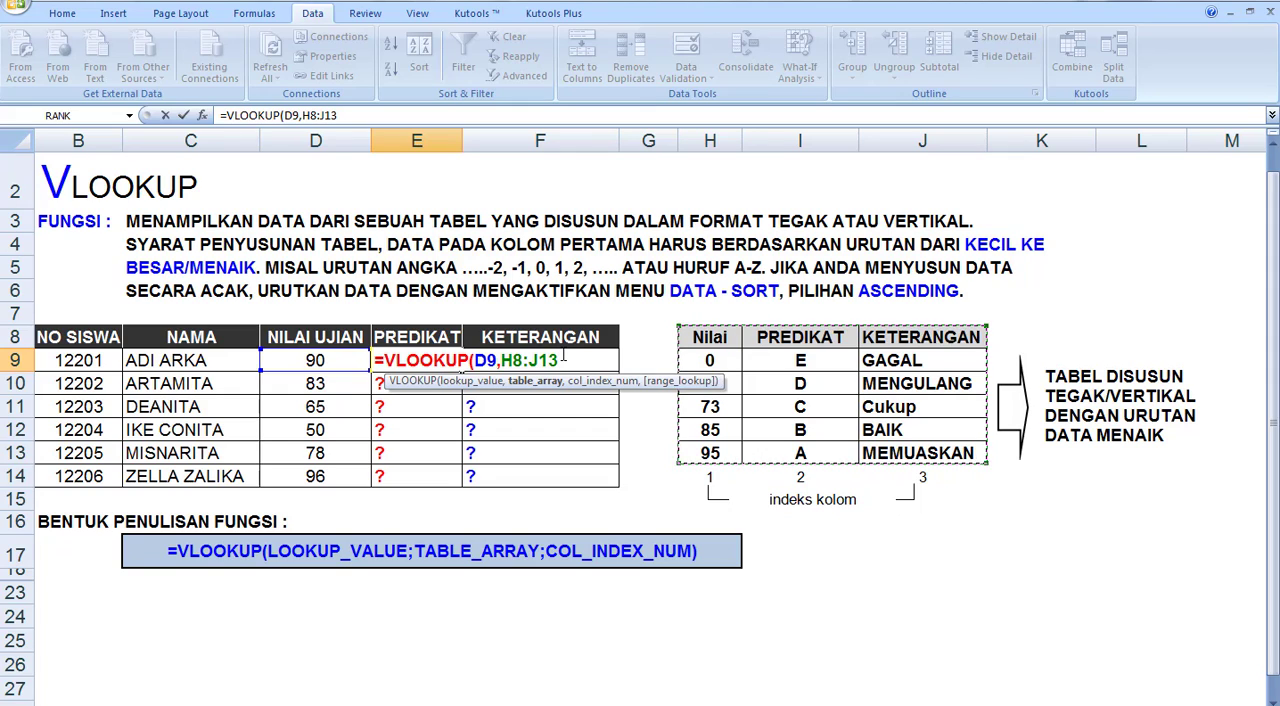
pyautogui.write(',')
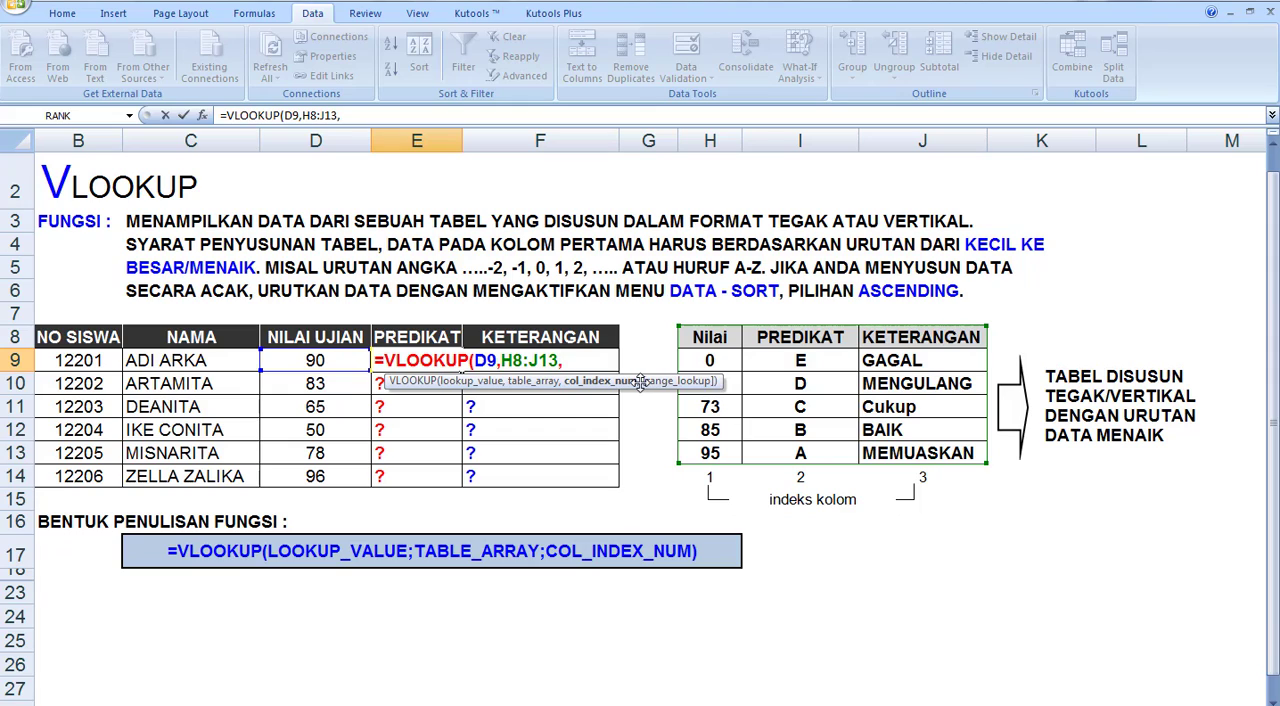
pyautogui.write('2')
pyautogui.write(')')
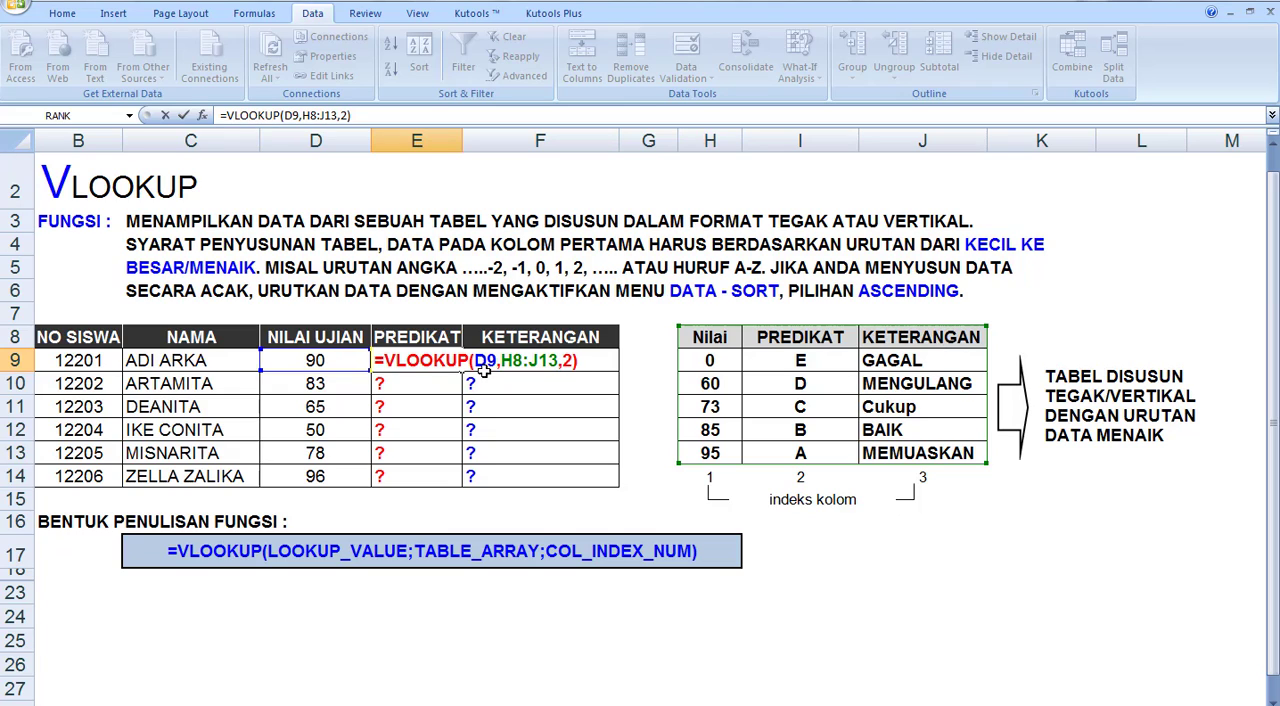
pyautogui.press('Return')
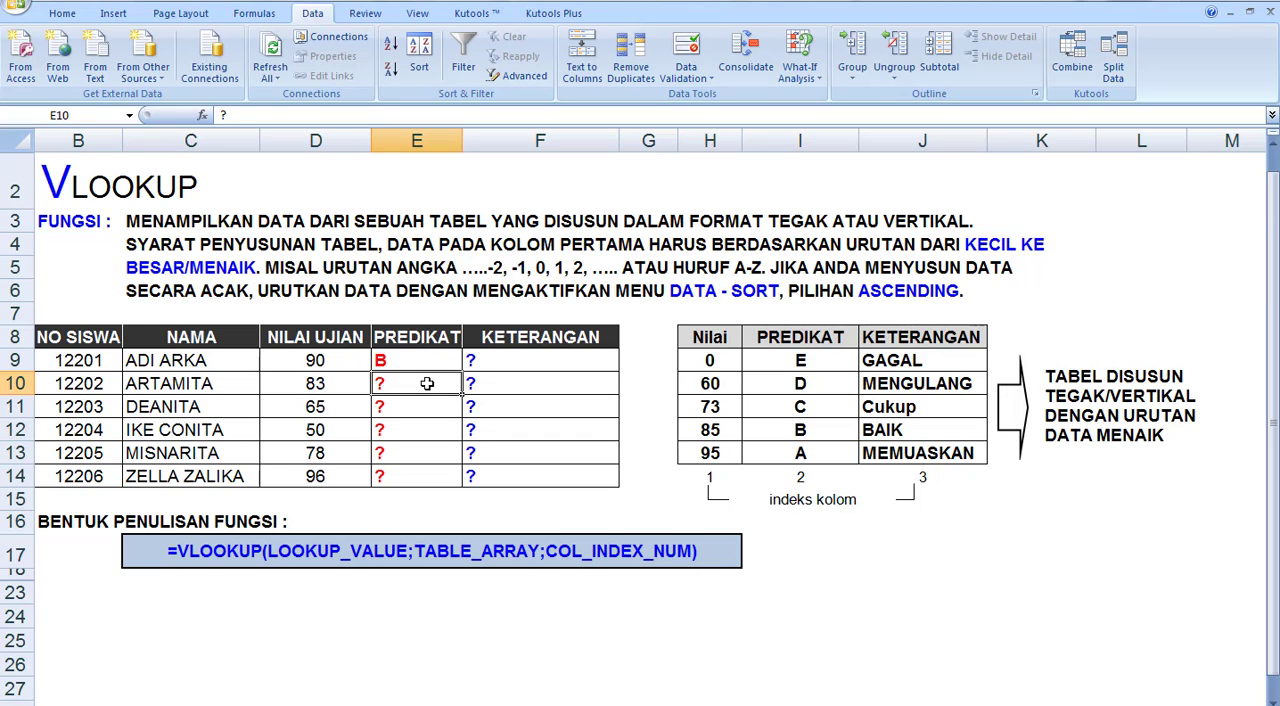
# Enter =VLOOKUP(D10,H8:J13,2) in E10 for the second student's PREDIKAT
pyautogui.write('=VLO')
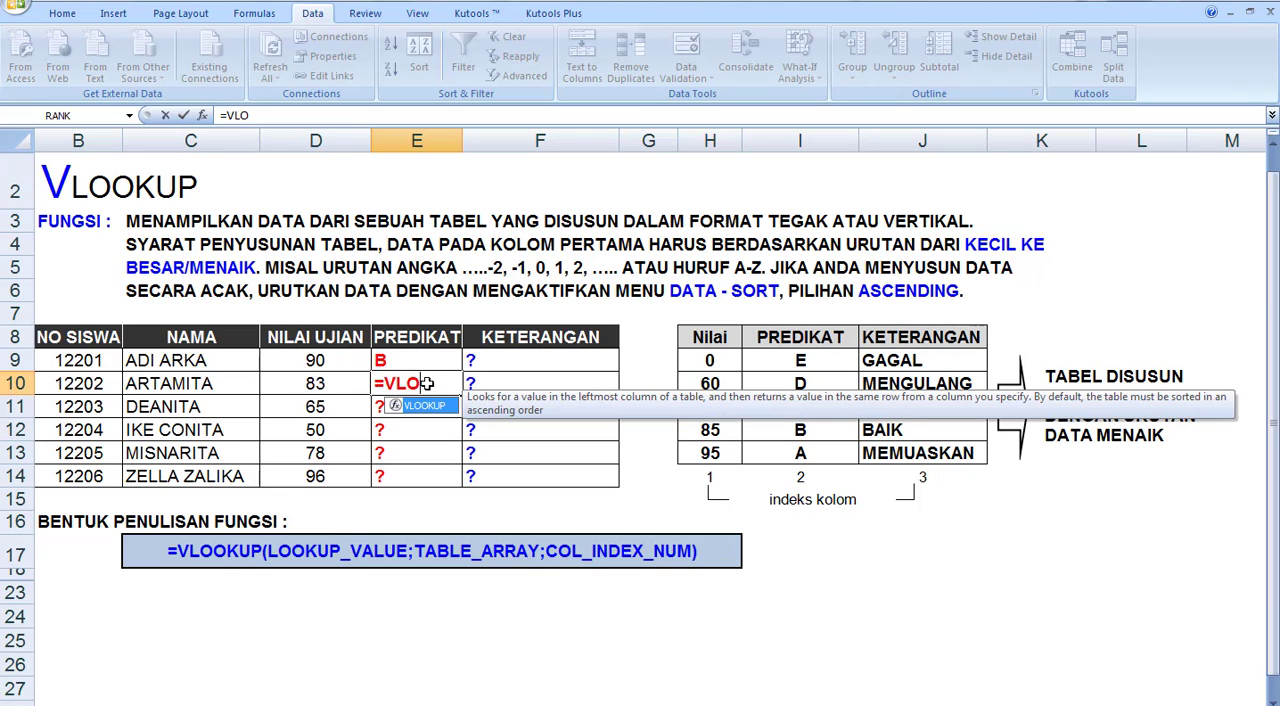
pyautogui.write('OKUP(')
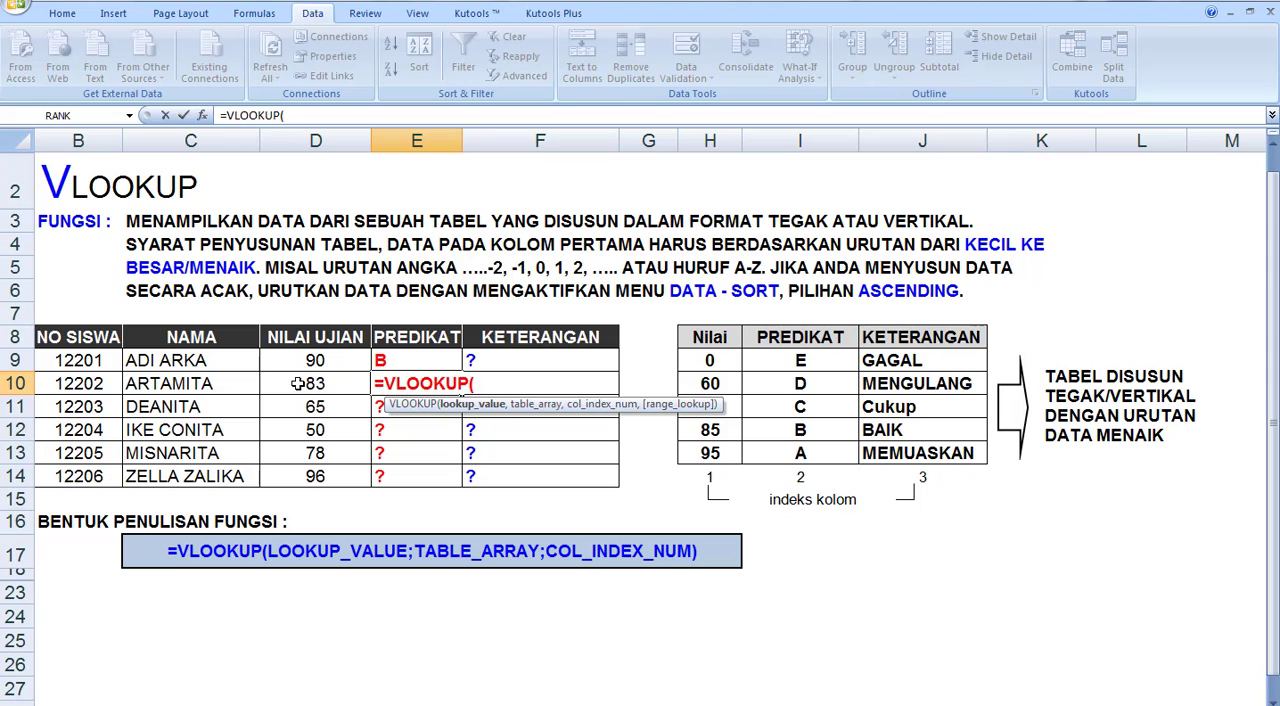
pyautogui.click(298, 384)
pyautogui.write(',')
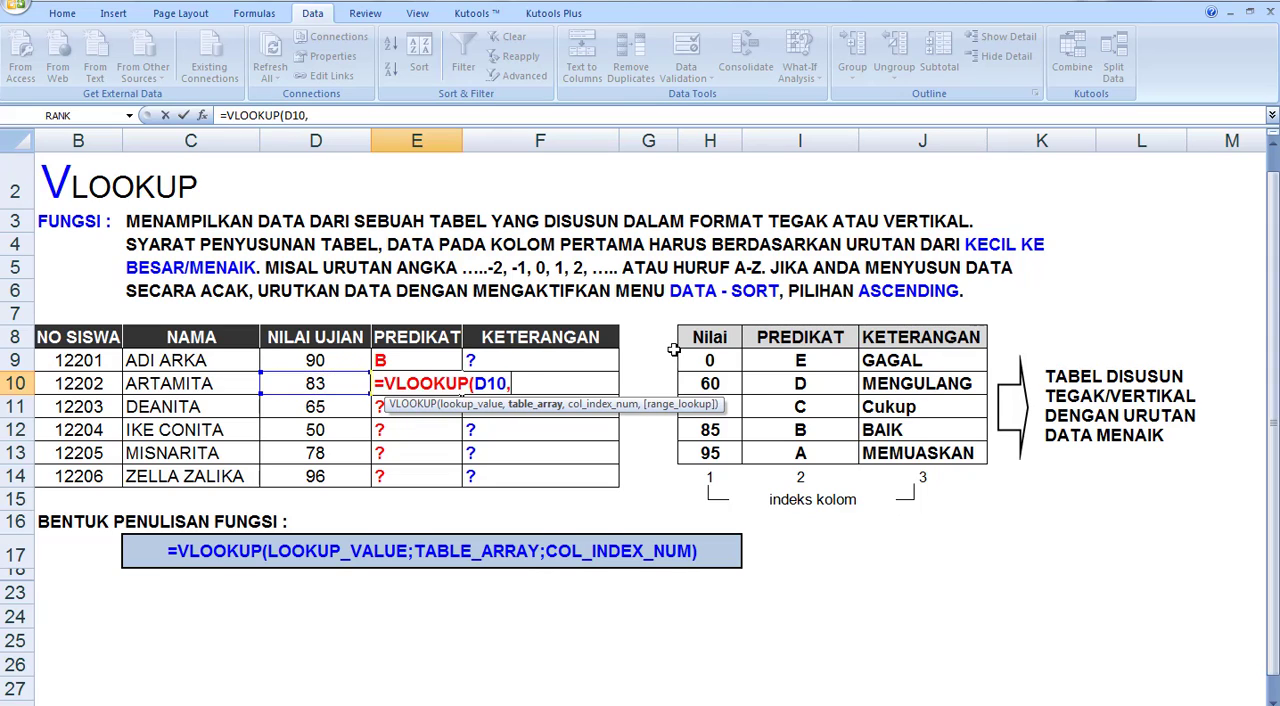
pyautogui.moveTo(700, 340); pyautogui.dragTo(944, 457)
pyautogui.write(',')
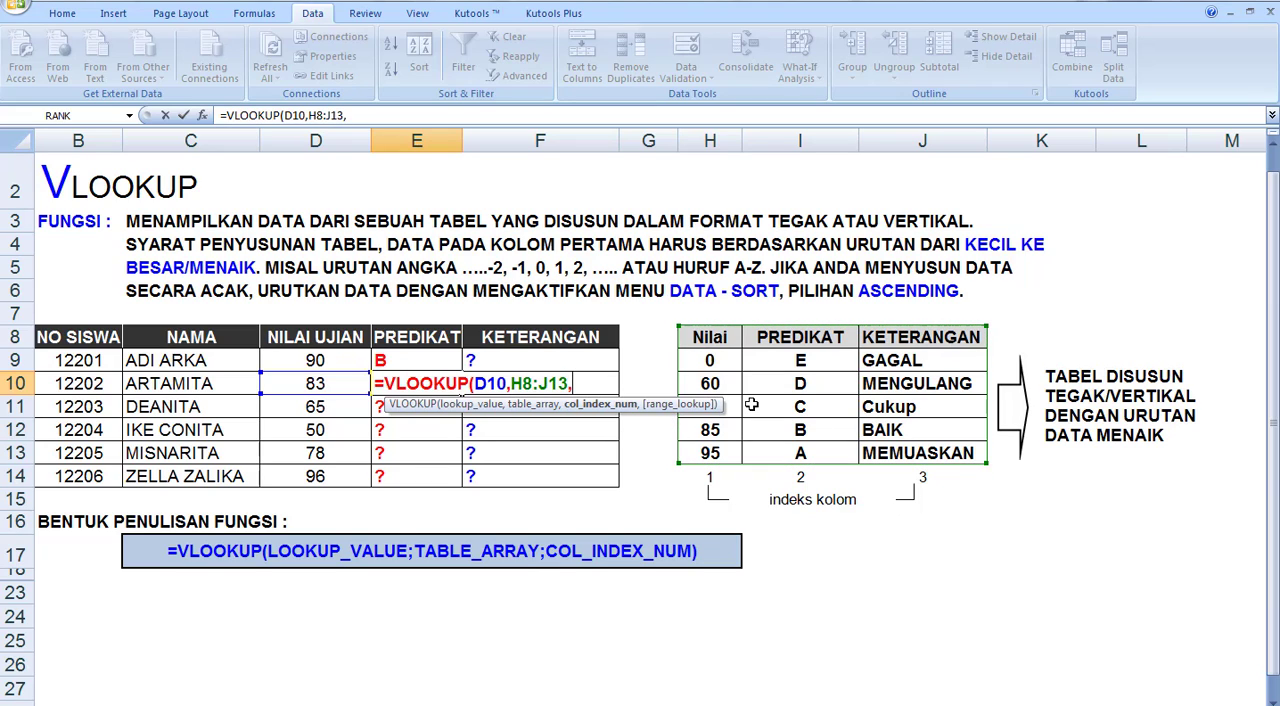
pyautogui.write('2)')
pyautogui.press('Return')
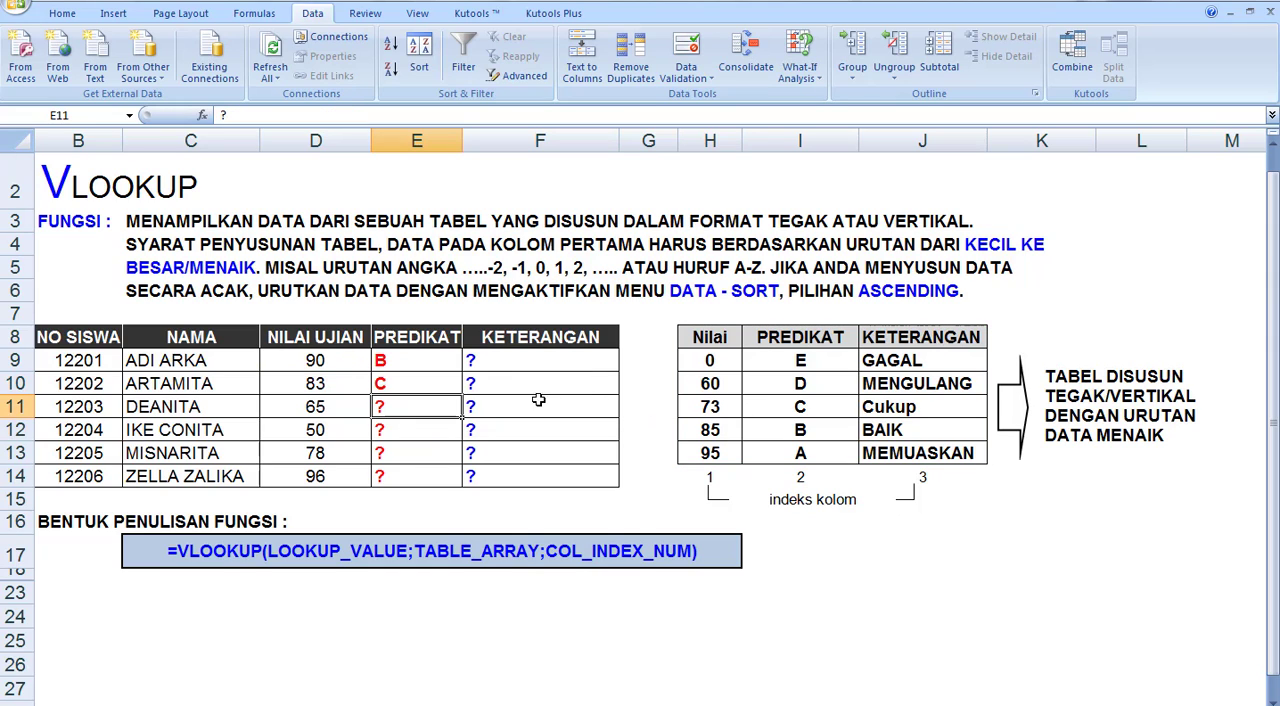
# Fill the third student's PREDIKAT cell, E11, with the formula =VLOOKUP(D11,H8:J13,2)
pyautogui.write('=')
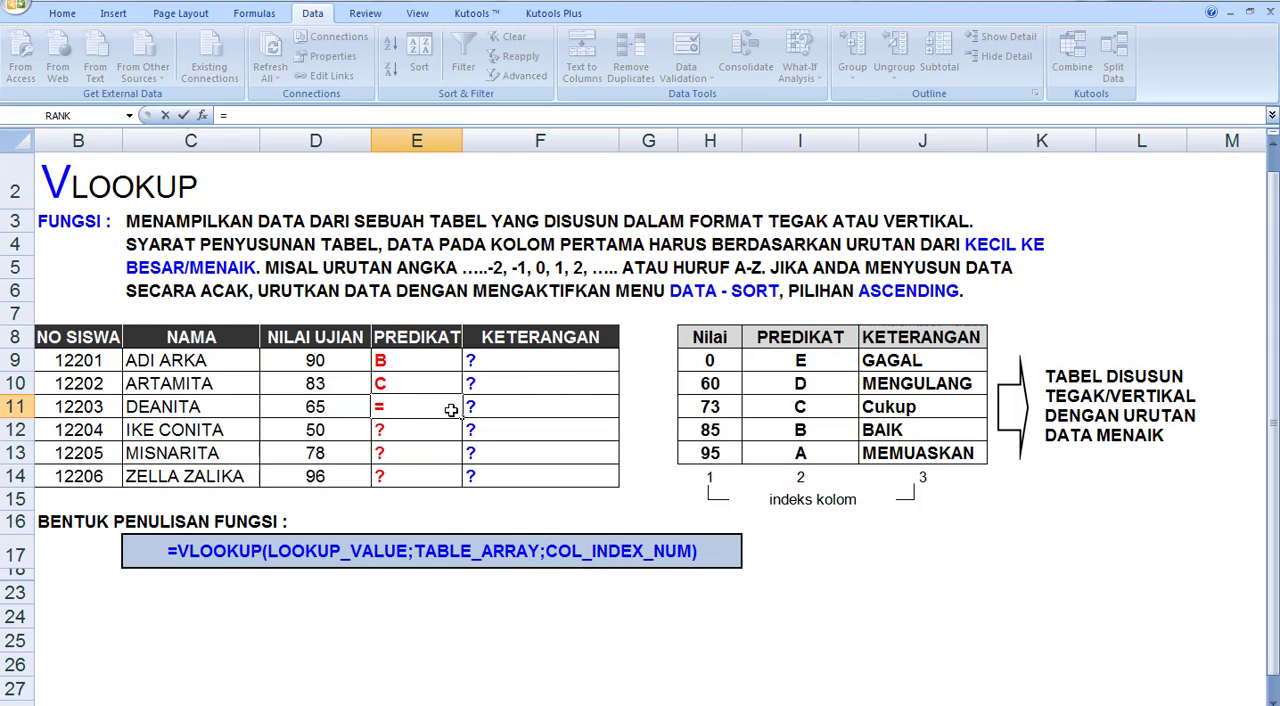
pyautogui.write('VLOOK')
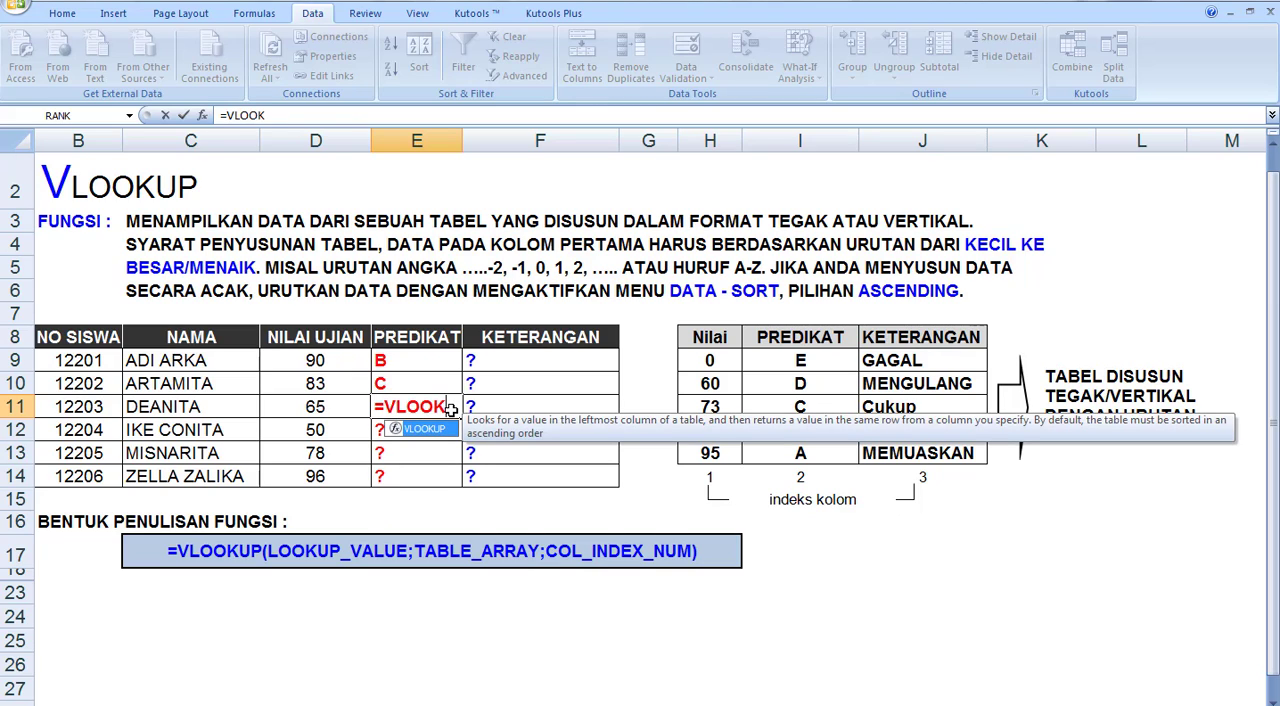
pyautogui.write('UP(')
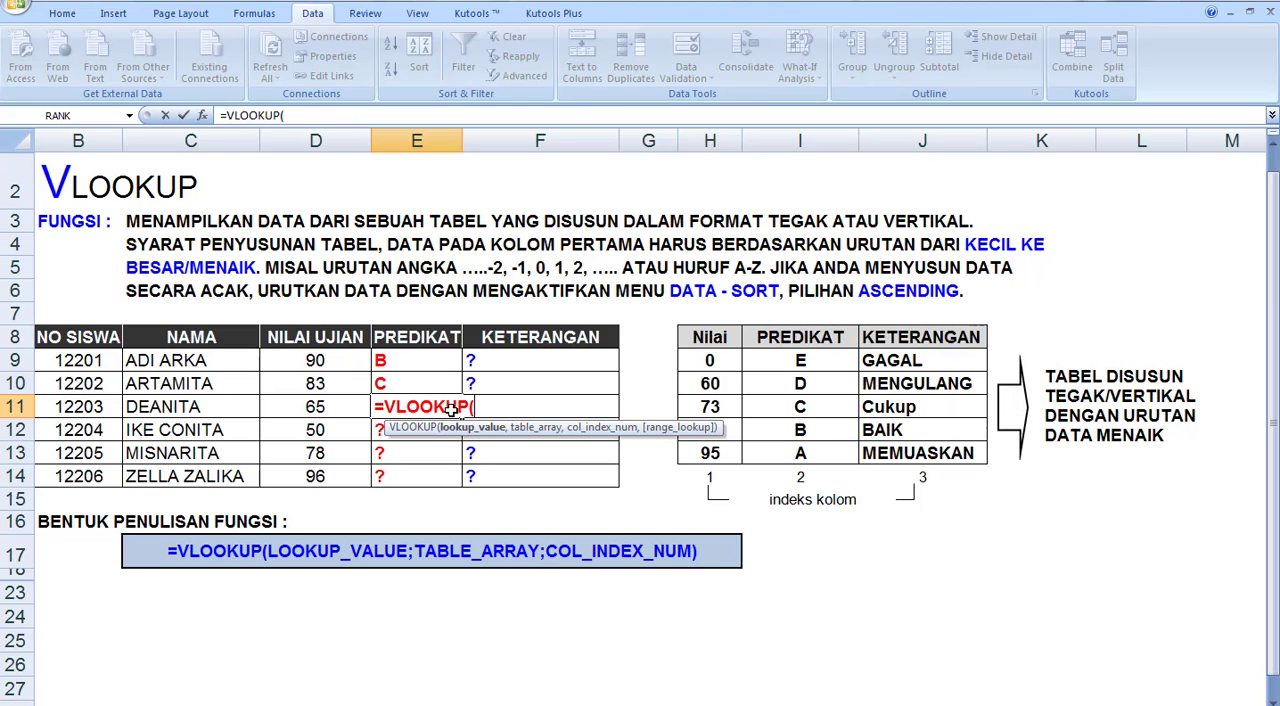
pyautogui.click(315, 407)
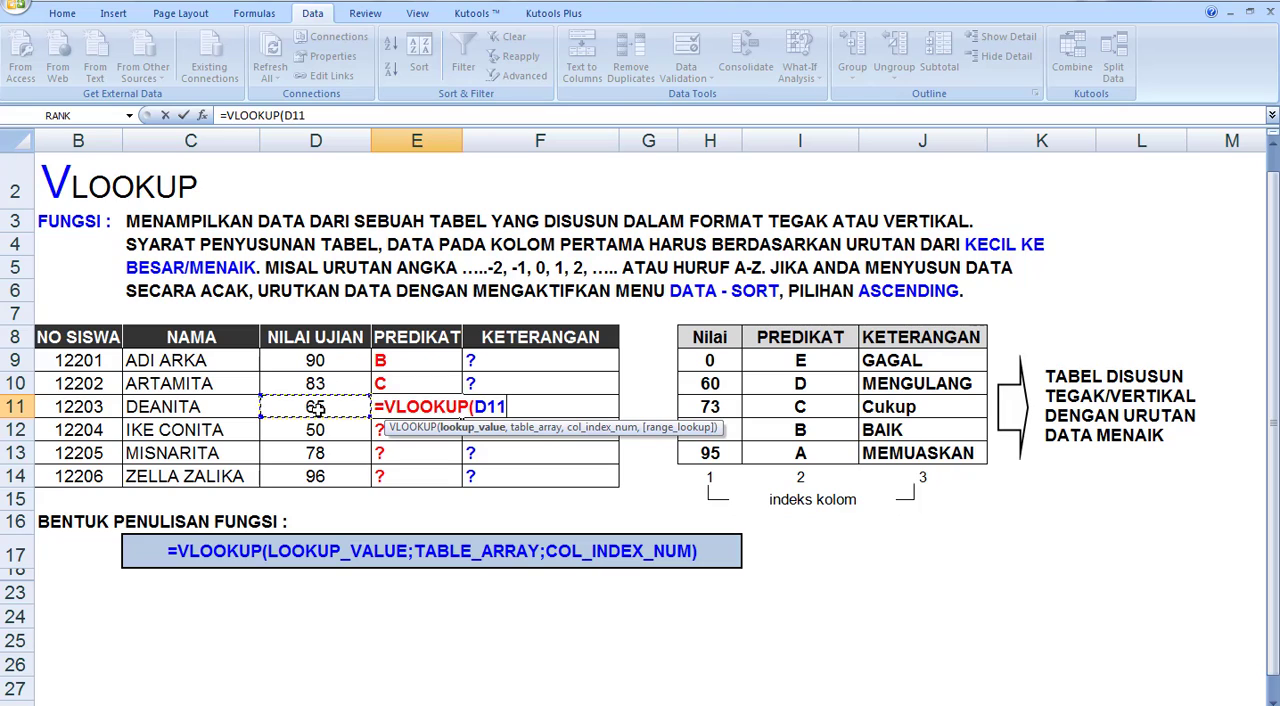
pyautogui.write(',')
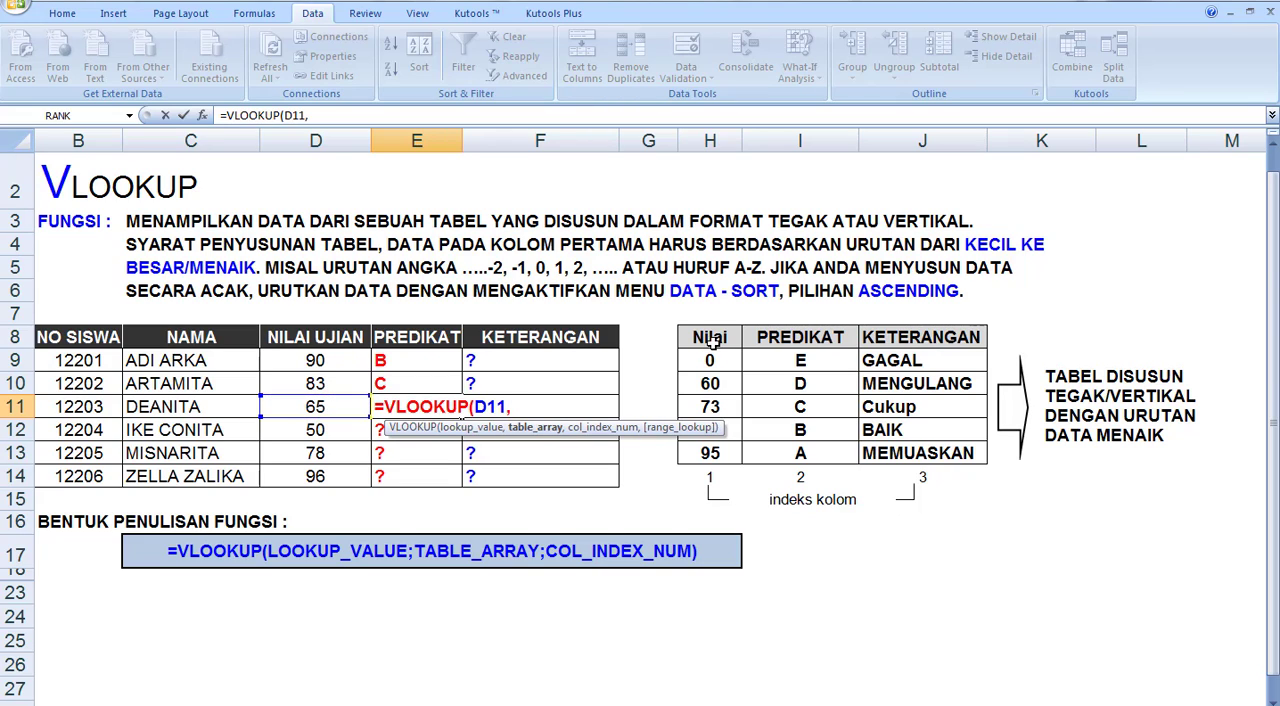
pyautogui.moveTo(712, 340); pyautogui.dragTo(882, 450)
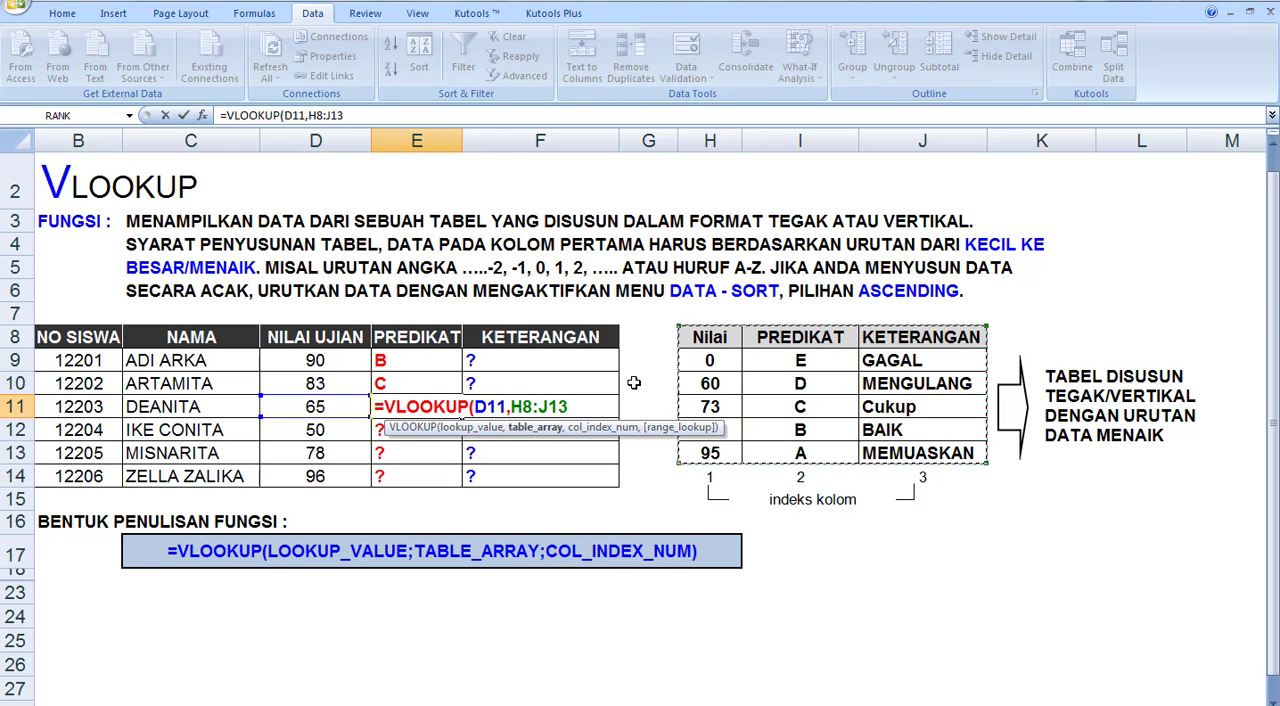
pyautogui.write(',2')
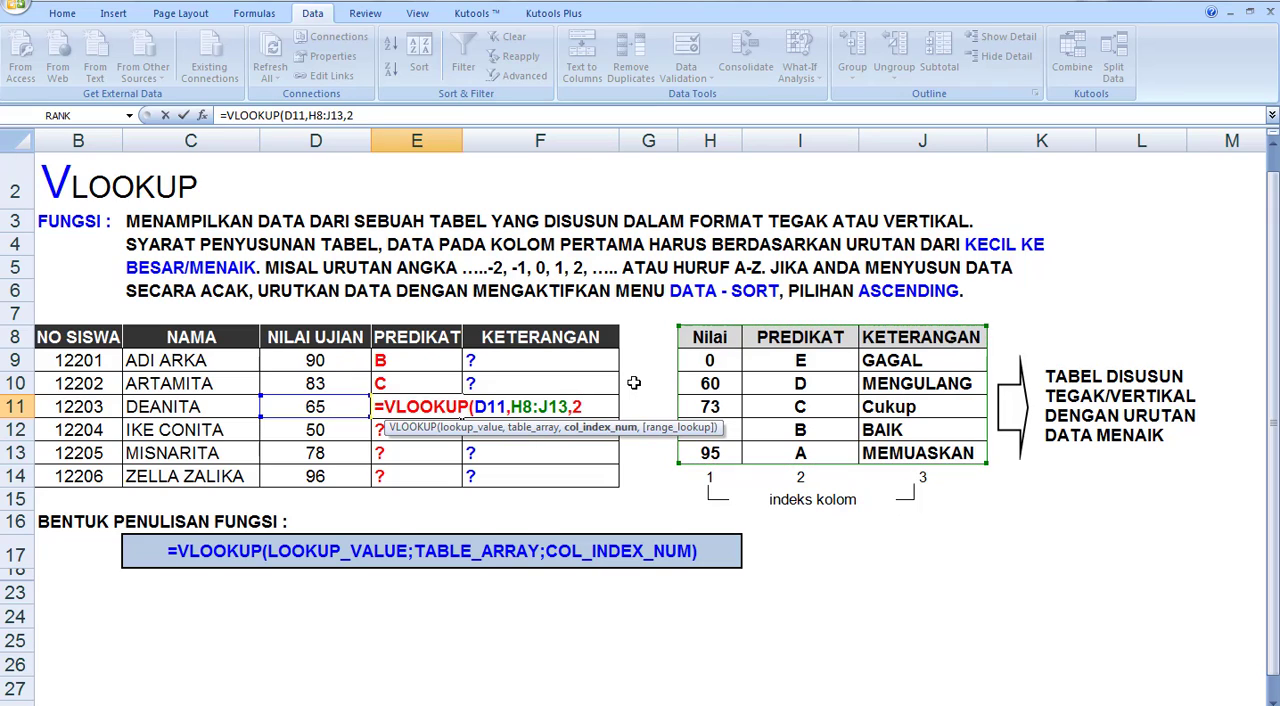
pyautogui.press('Return')
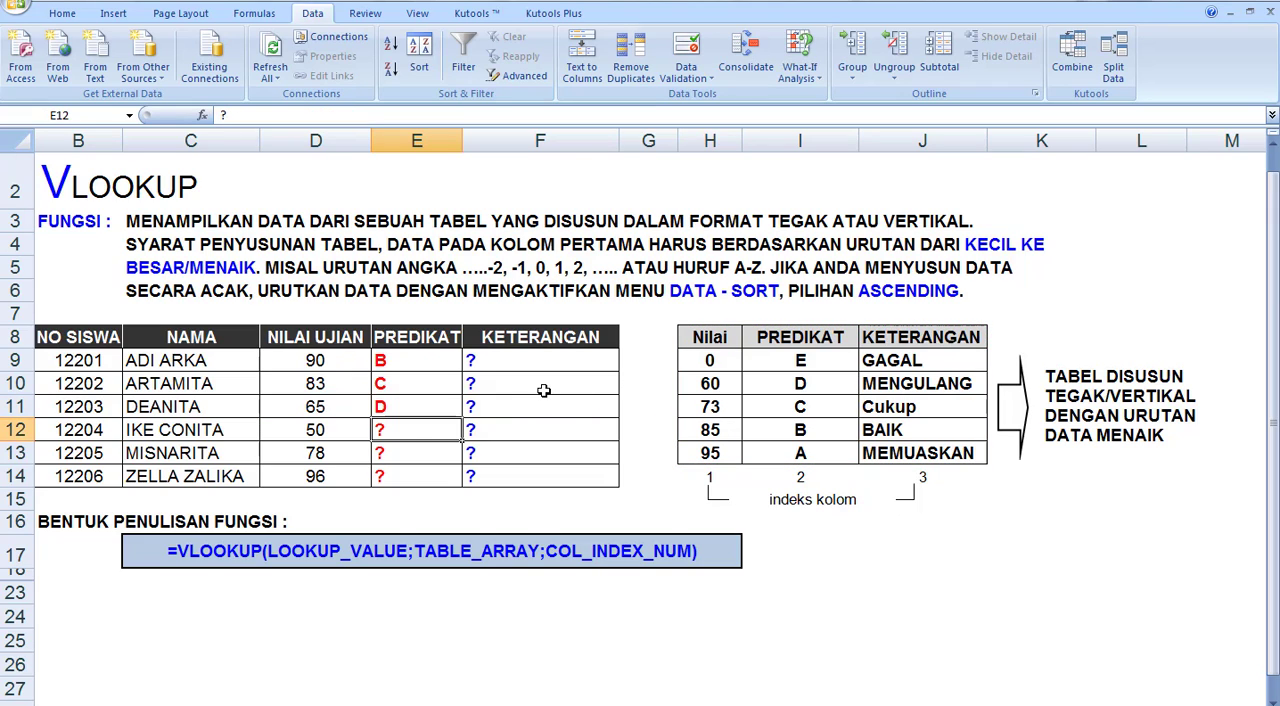
# Enter =VLOOKUP(D12,H8:J13,2) in E12 to return the fourth student's PREDIKAT
pyautogui.write('=')
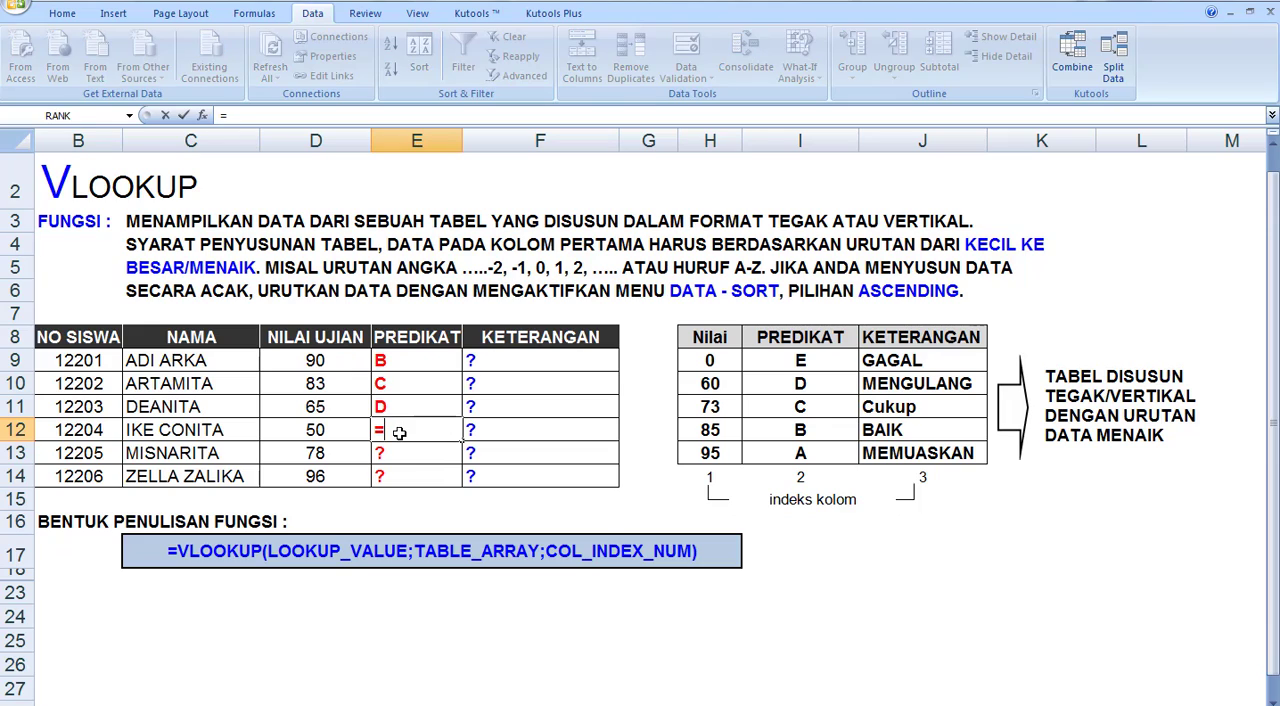
pyautogui.write('VLOO')
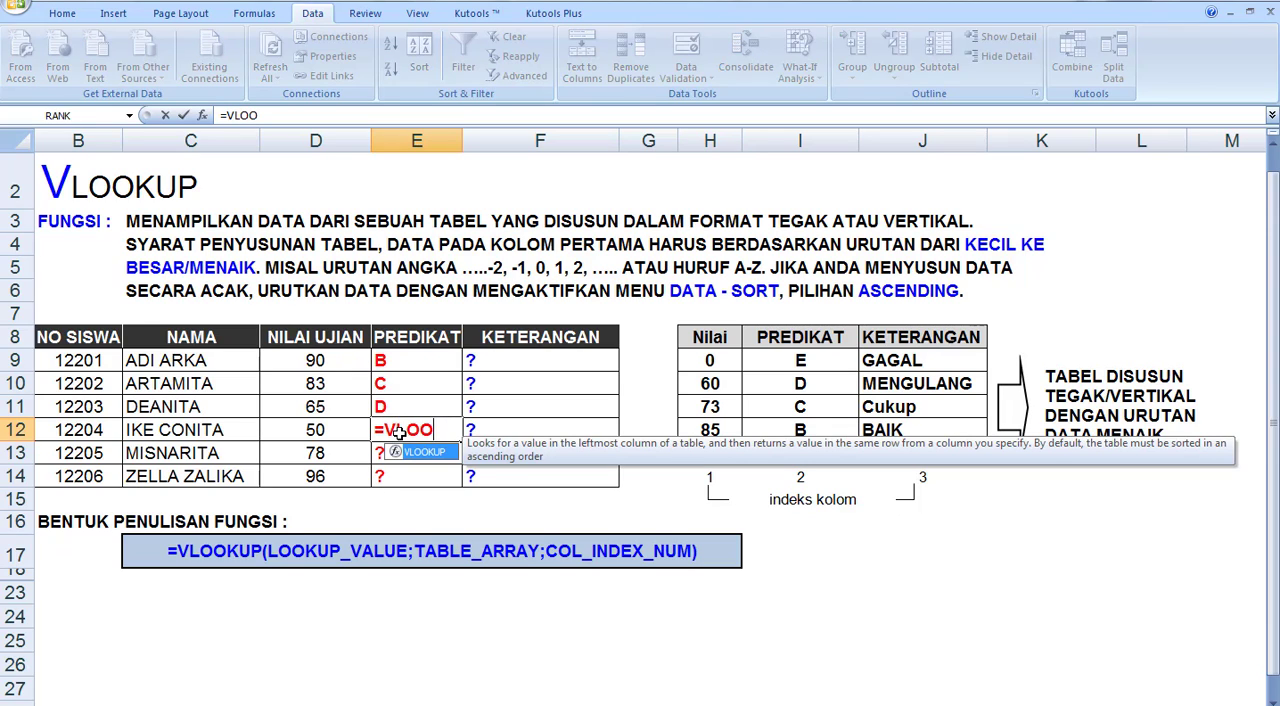
pyautogui.write('KUP(')
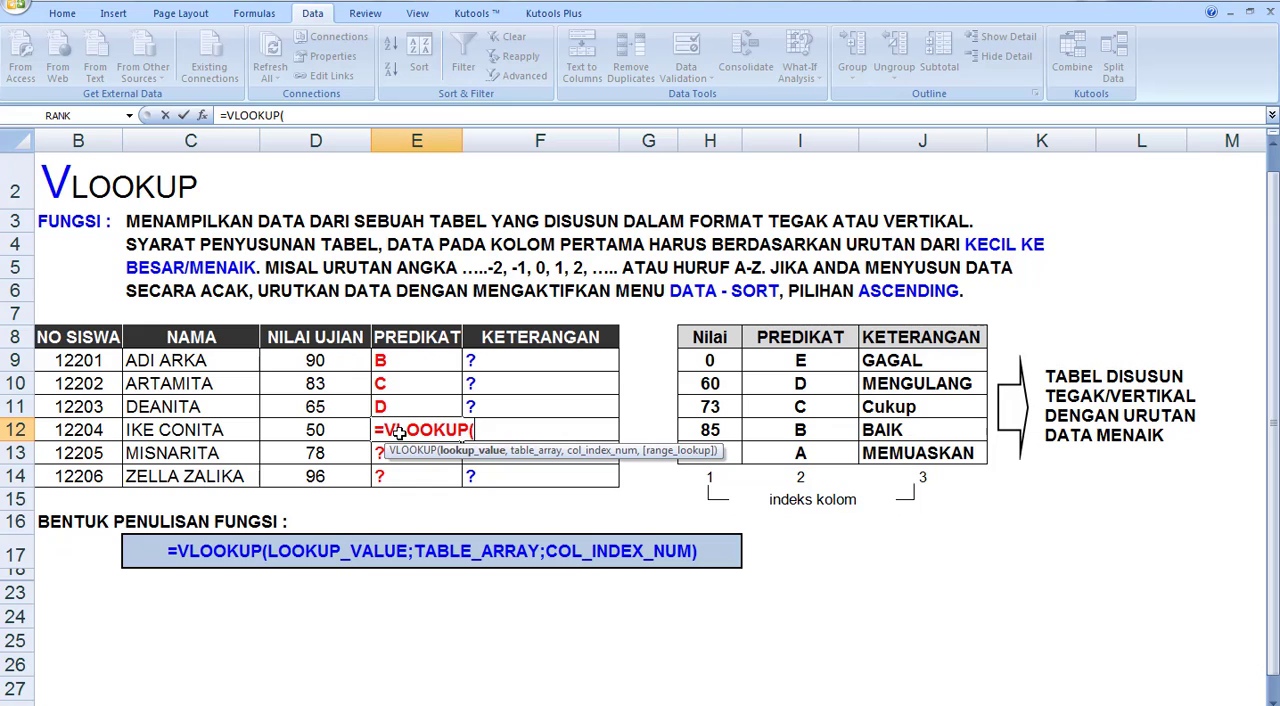
pyautogui.click(325, 432)
pyautogui.write(',')
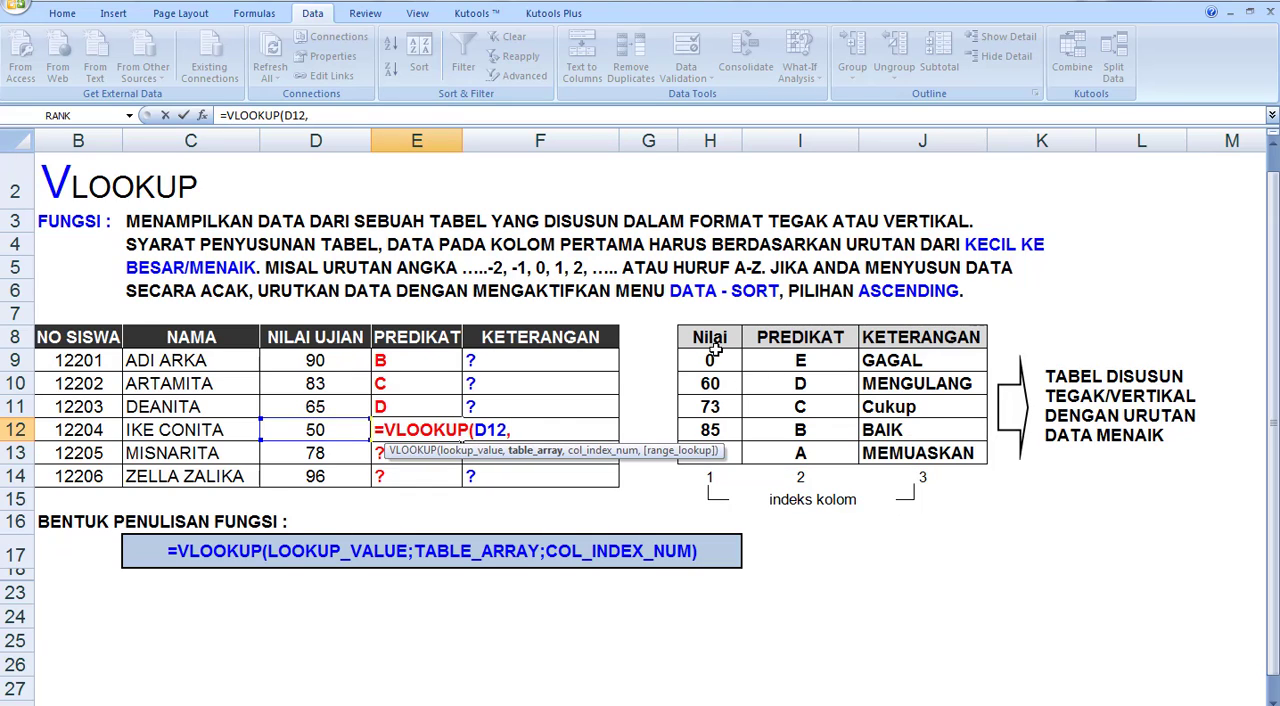
pyautogui.moveTo(714, 347); pyautogui.dragTo(884, 456)
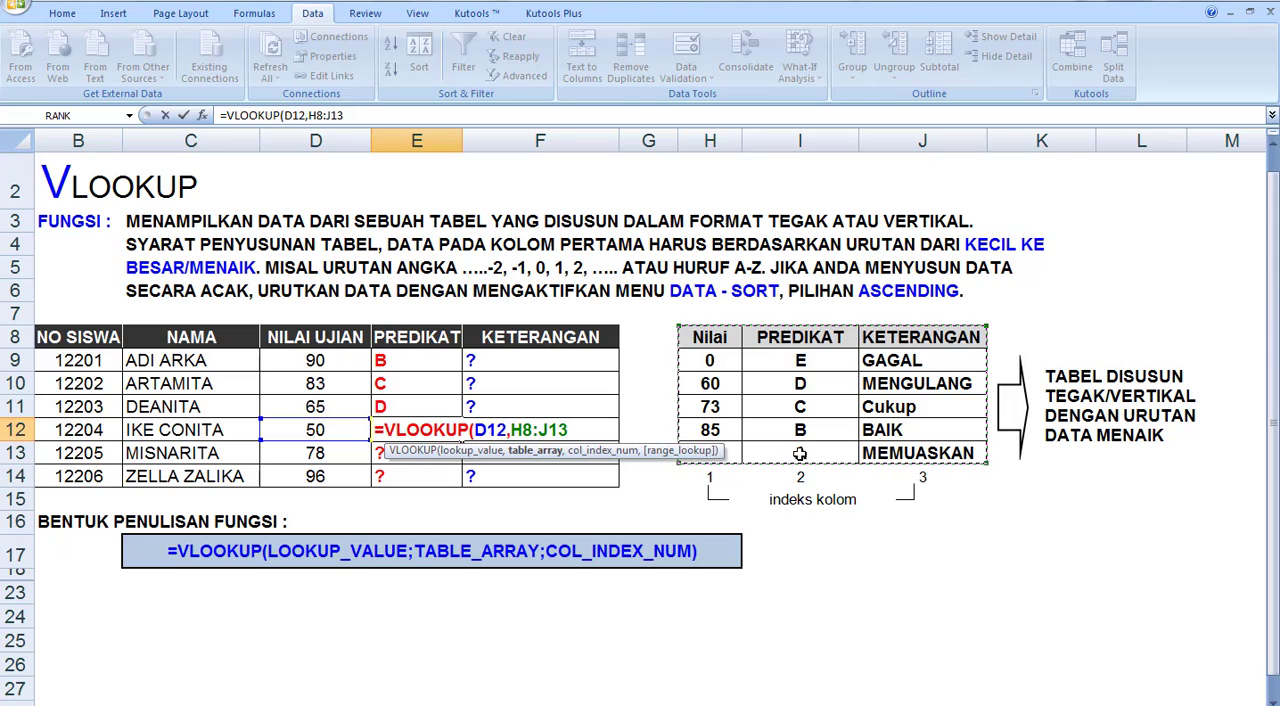
pyautogui.write(',2')
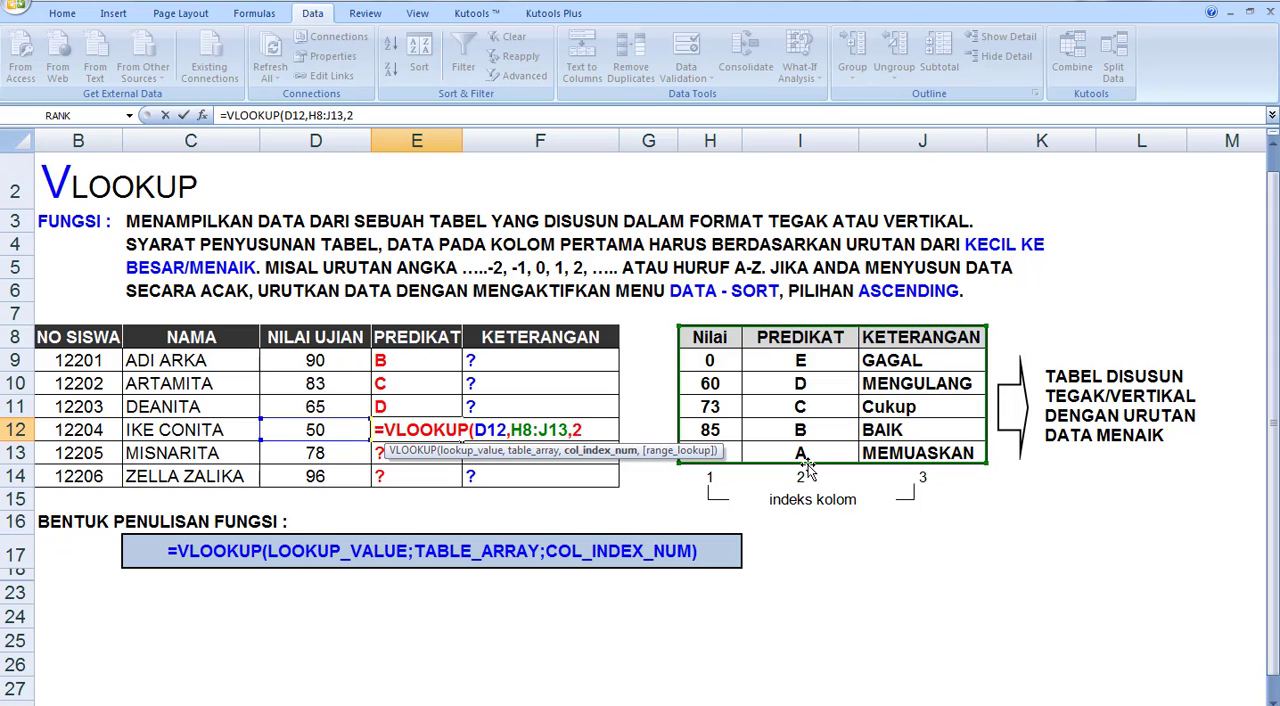
pyautogui.write(')')
pyautogui.press('Return')
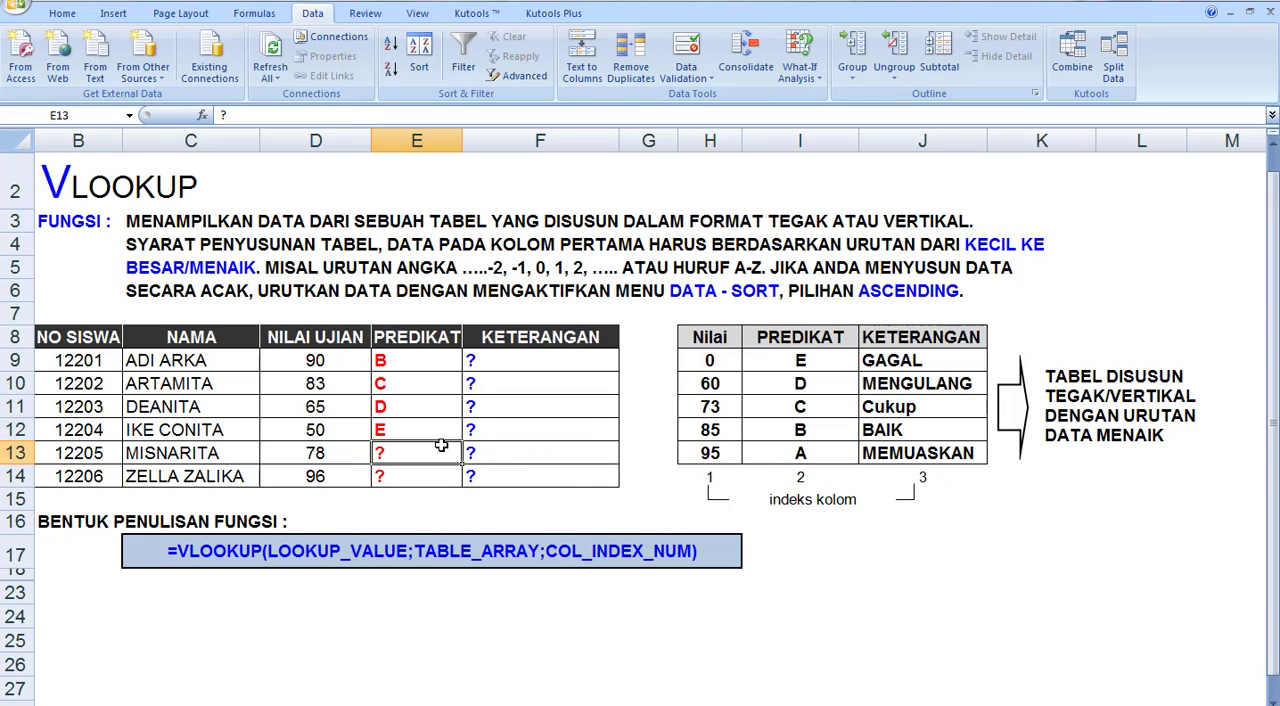
# Enter =VLOOKUP(D13,H8:J13,2) in E13 to look up the fifth student's PREDIKAT
pyautogui.write('=')
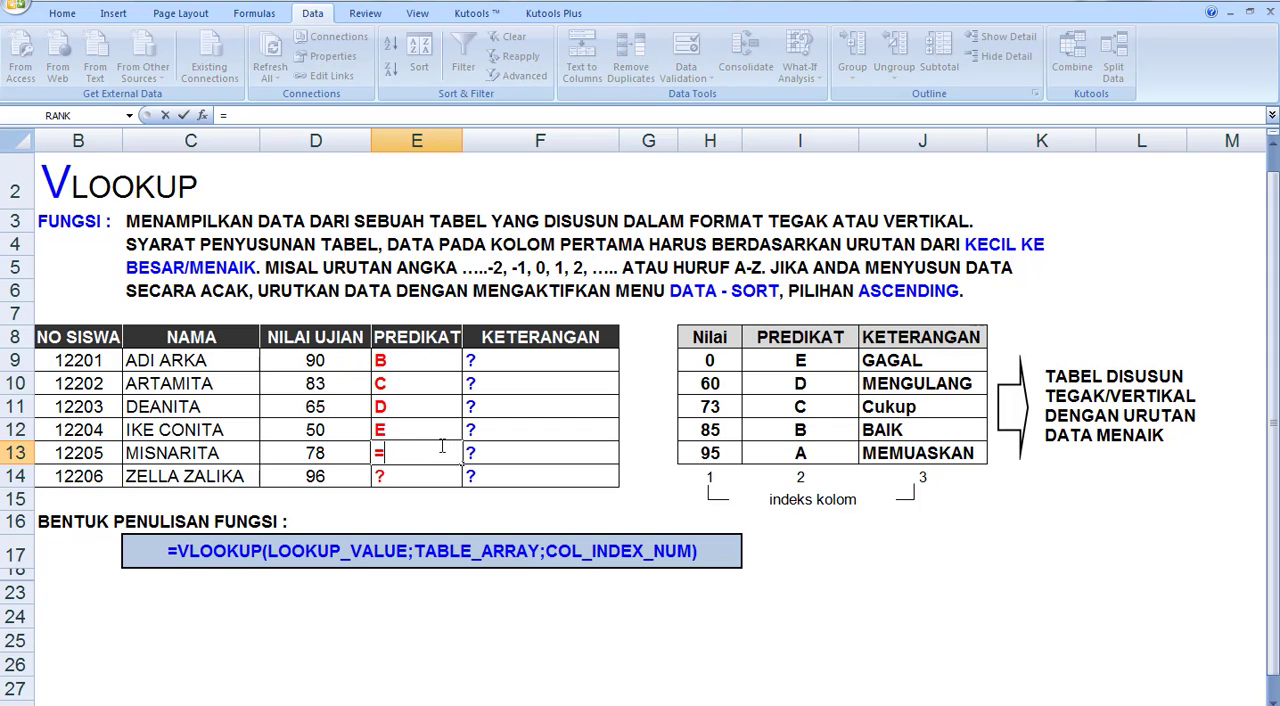
pyautogui.write('VLOOKUP')
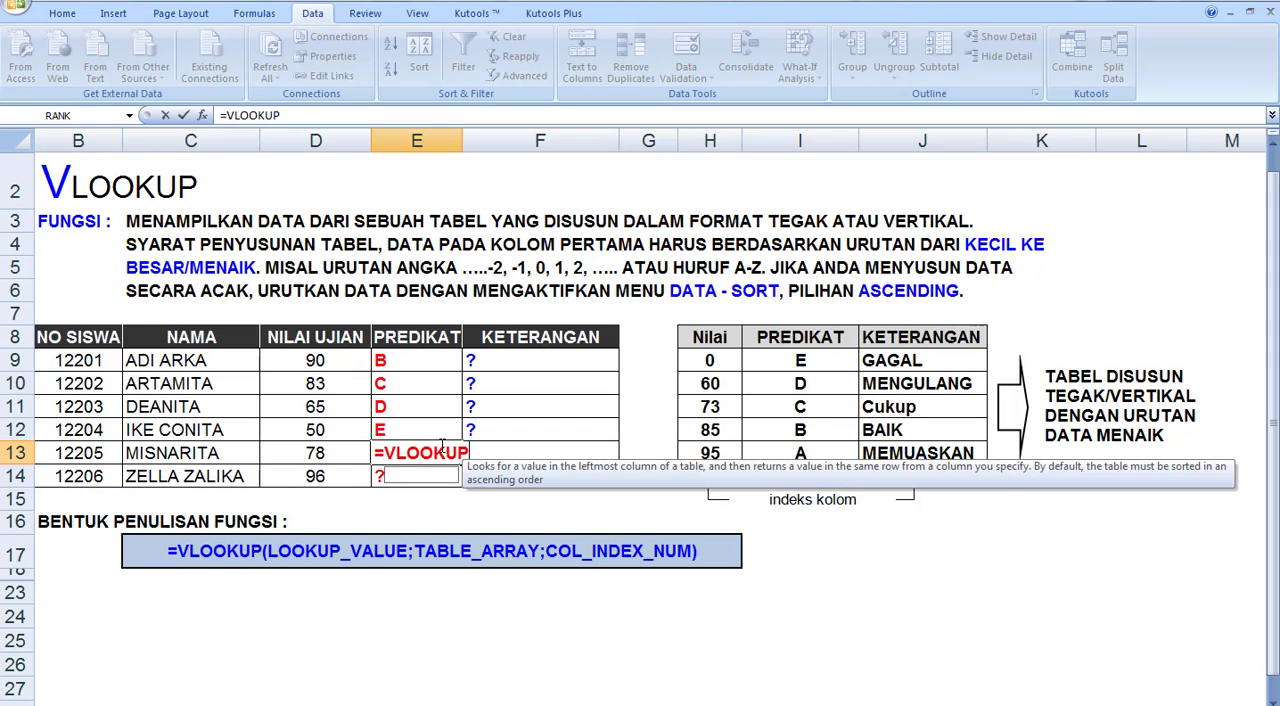
pyautogui.write('(')
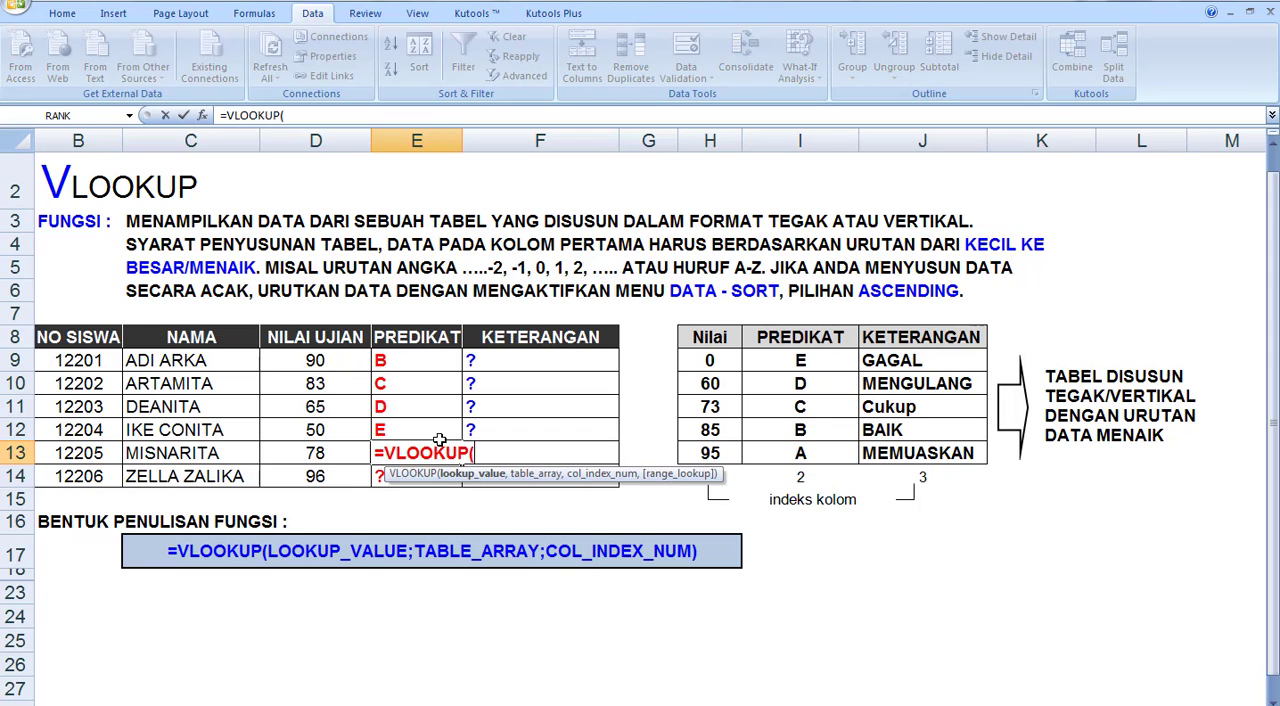
pyautogui.click(306, 457)
pyautogui.write(',')
pyautogui.moveTo(690, 340); pyautogui.dragTo(897, 453)
pyautogui.write(',')
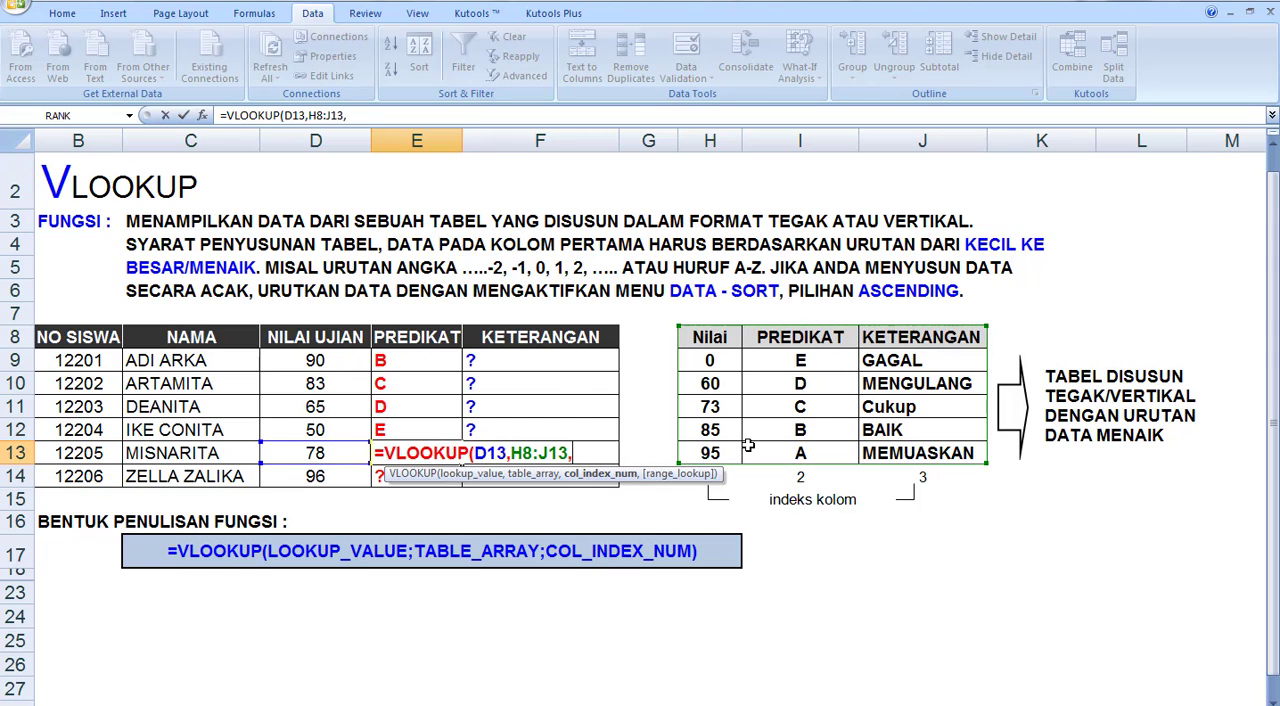
pyautogui.write('2)')
pyautogui.press('Return')
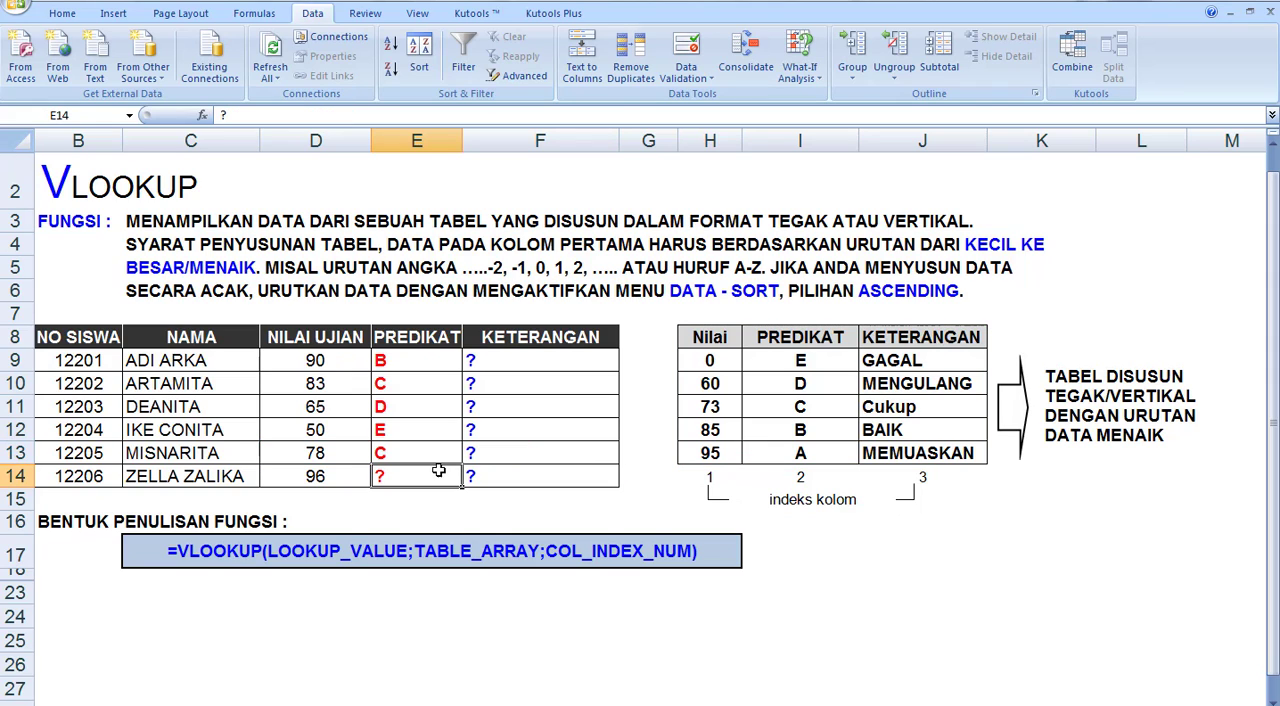
# Complete the PREDIKAT column by entering =VLOOKUP(D14,H8:J13,2) in E14 for the sixth student
pyautogui.write('=')
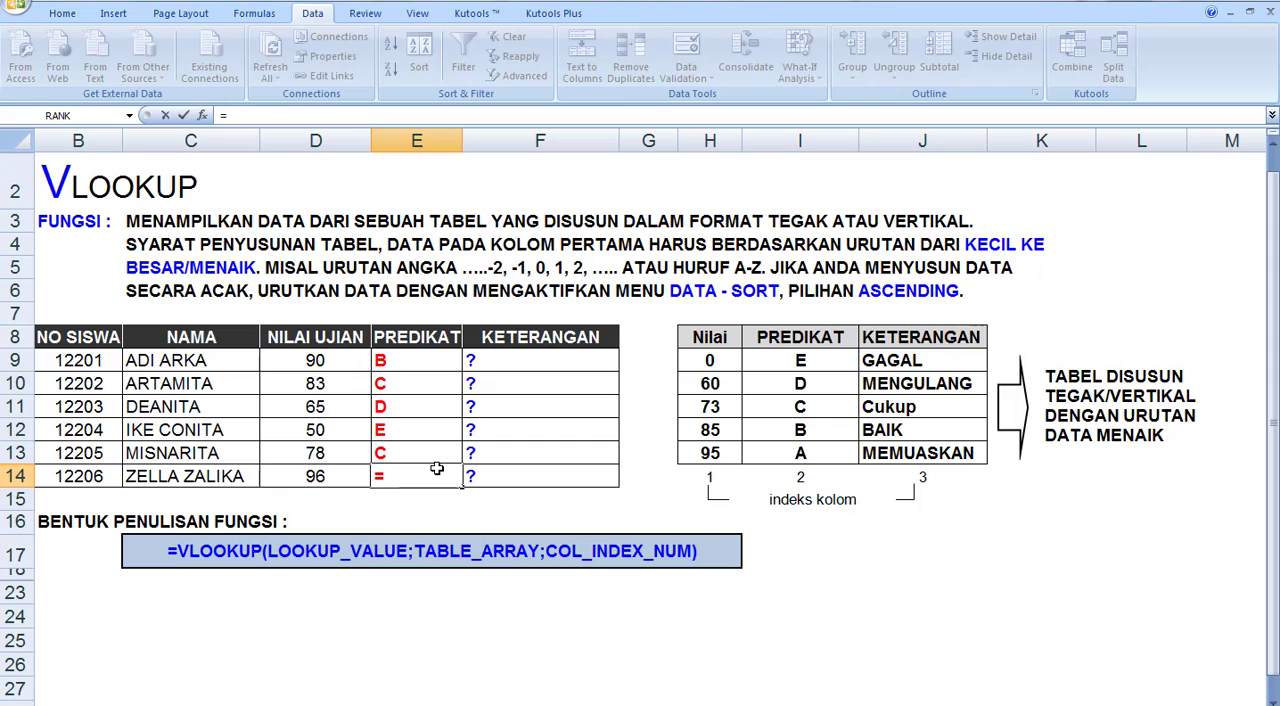
pyautogui.write('VLOOK')
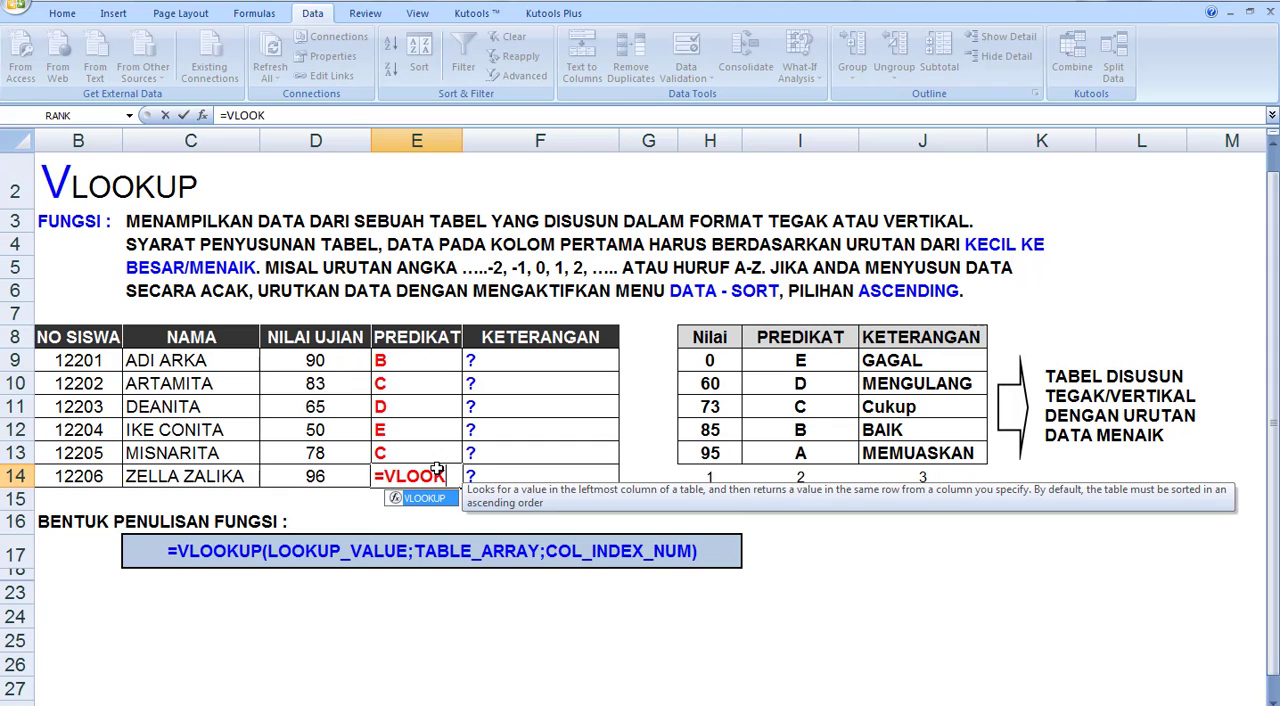
pyautogui.write('UP(')
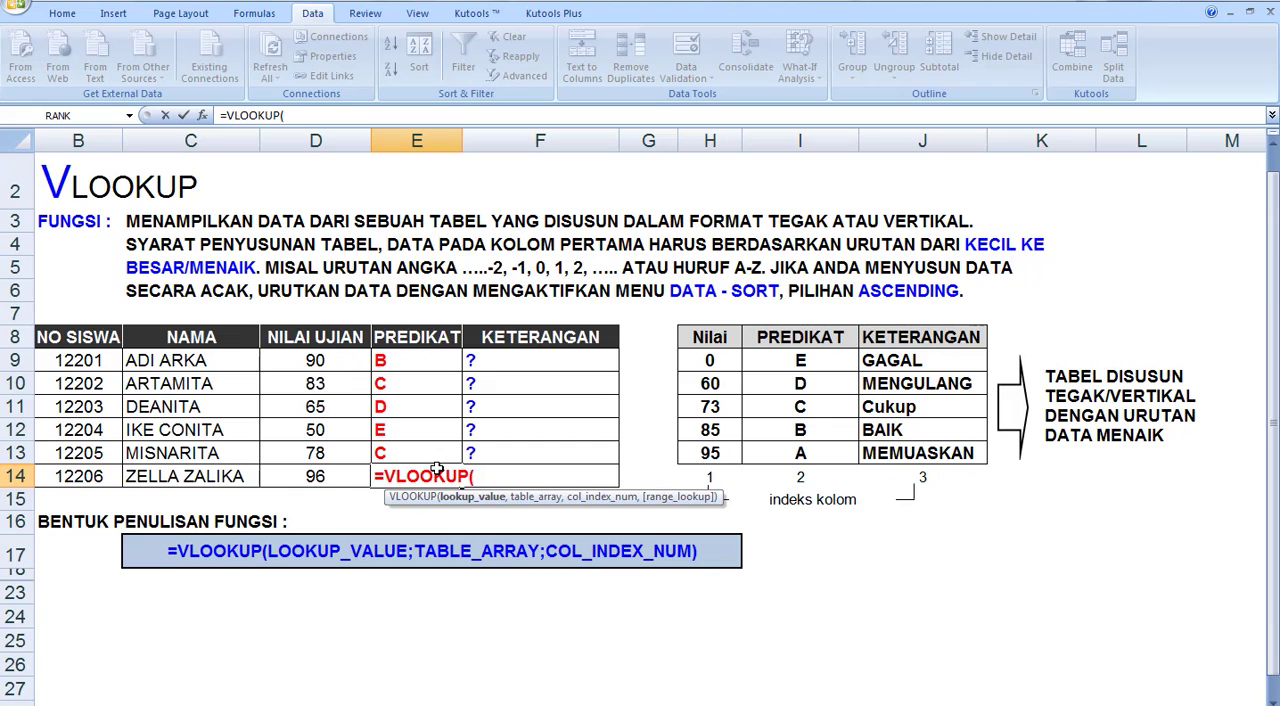
pyautogui.click(310, 477)
pyautogui.write(',')
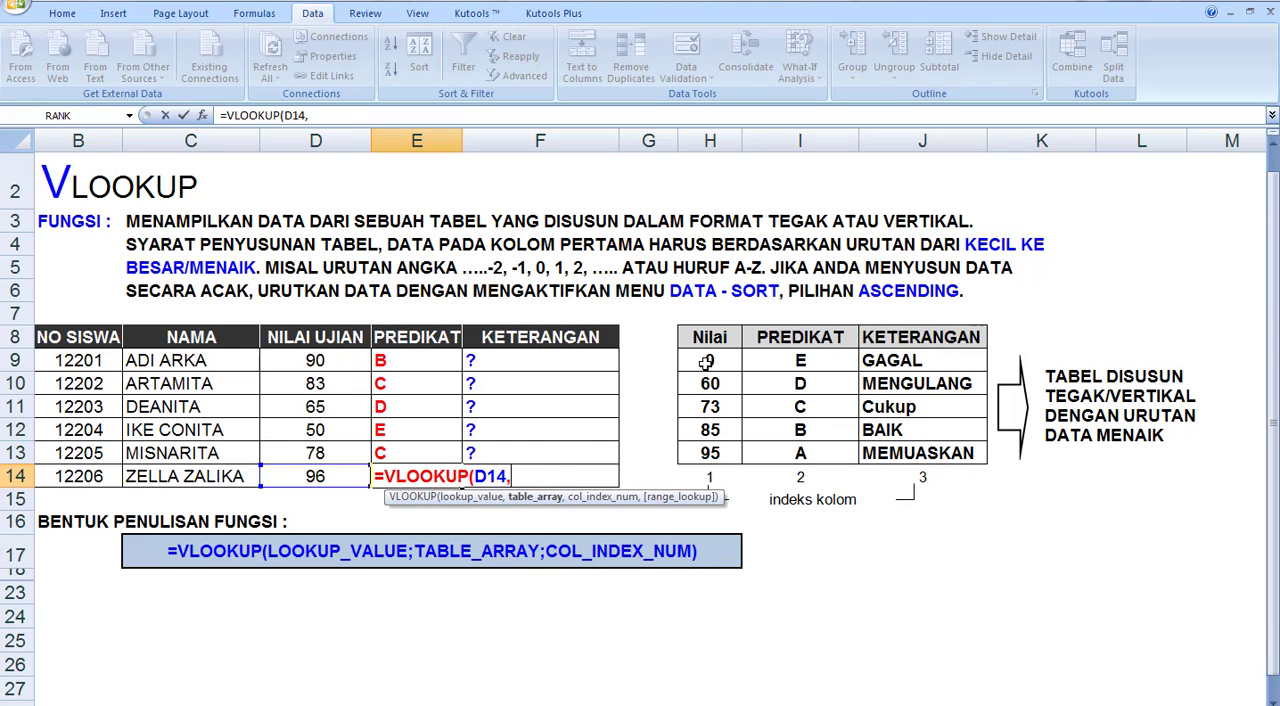
pyautogui.moveTo(696, 335); pyautogui.dragTo(897, 455)
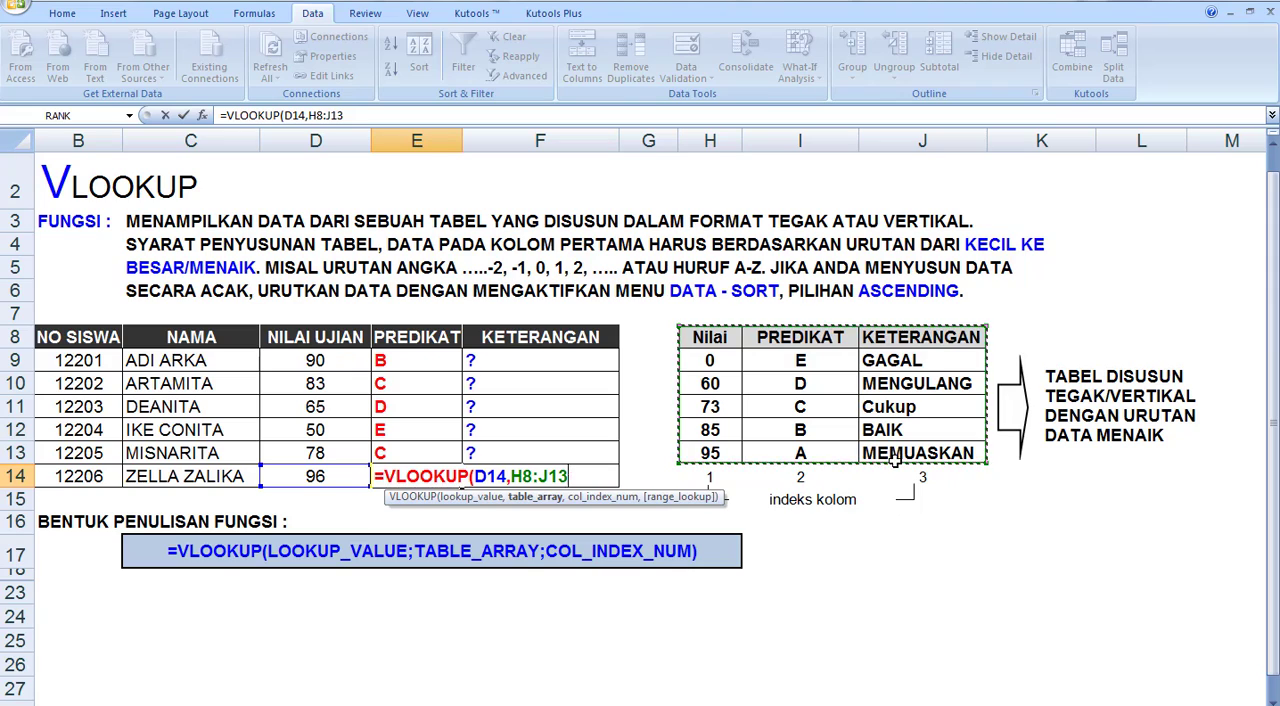
pyautogui.write(',2')
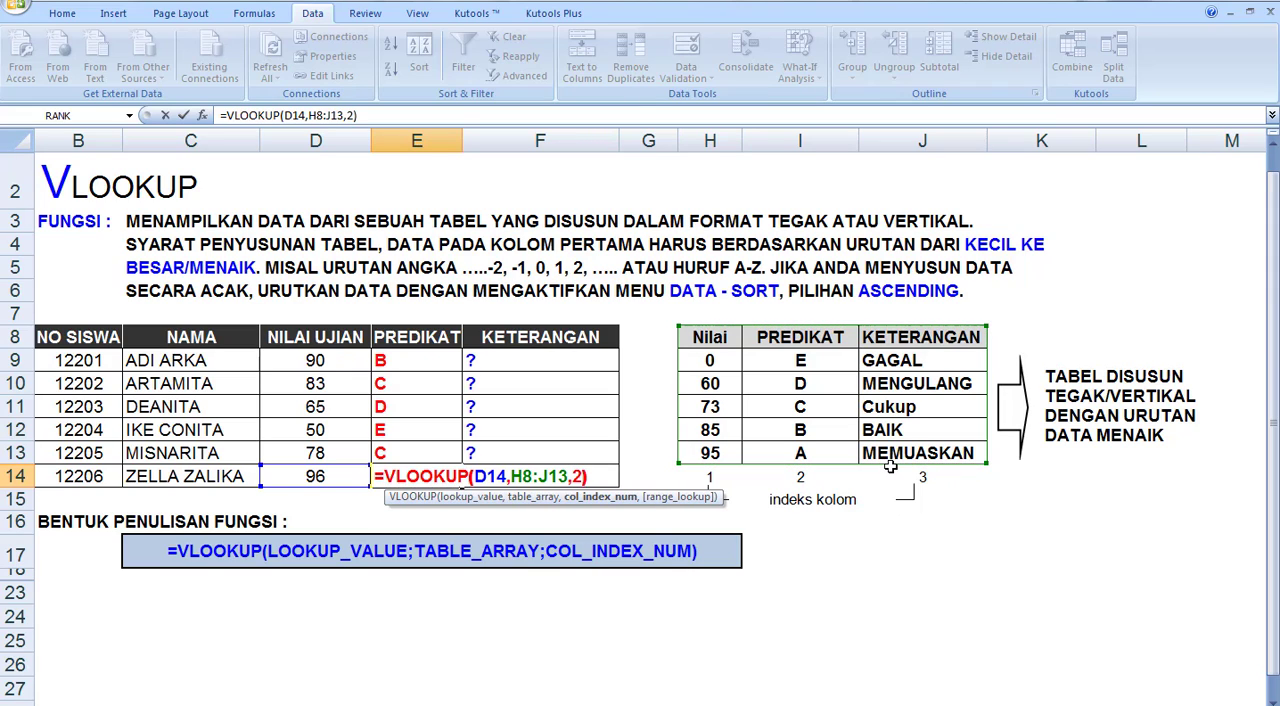
pyautogui.write(')')
pyautogui.press('Return')
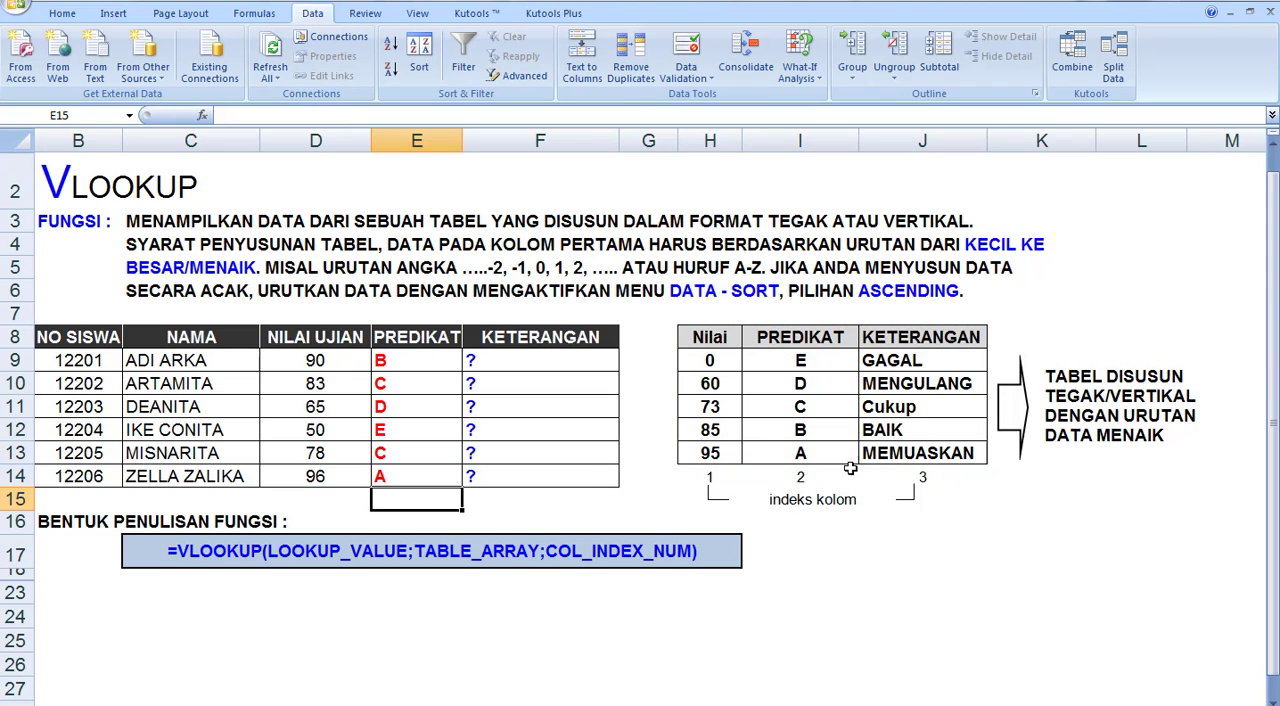
pyautogui.moveTo(417, 337); pyautogui.dragTo(417, 471)
pyautogui.click(412, 348)
pyautogui.click(412, 352)
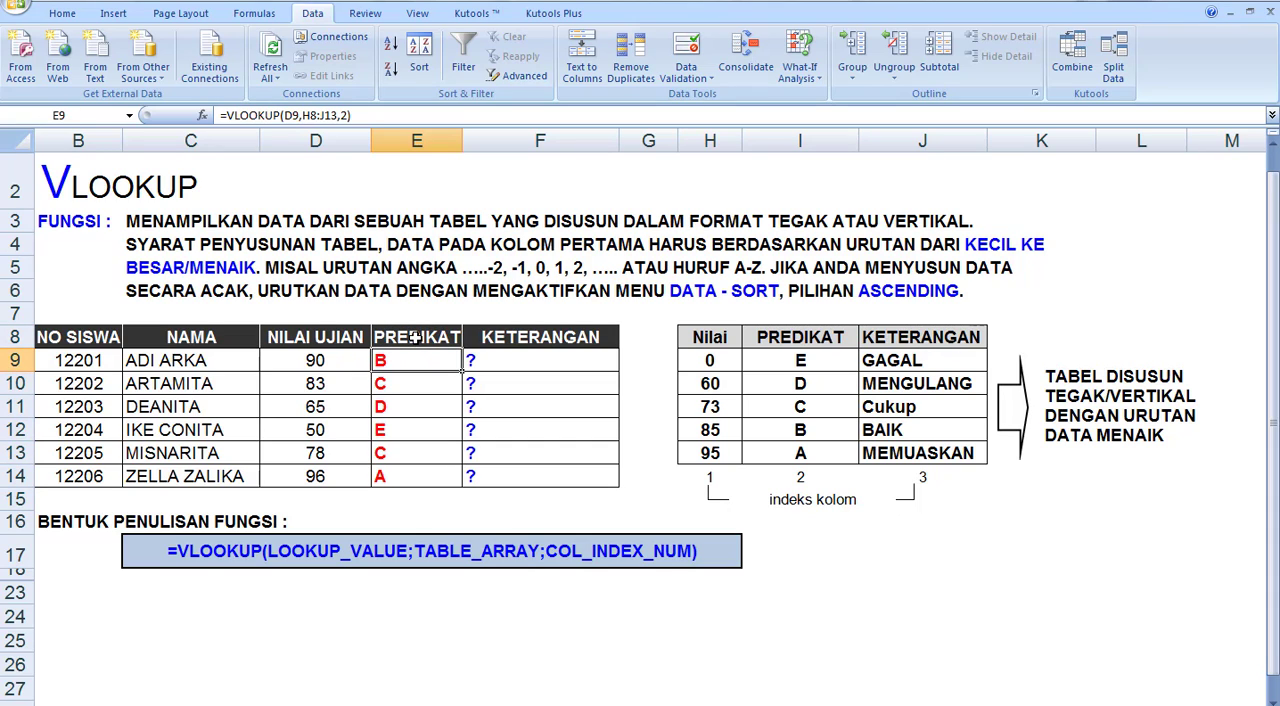
pyautogui.click(416, 338)
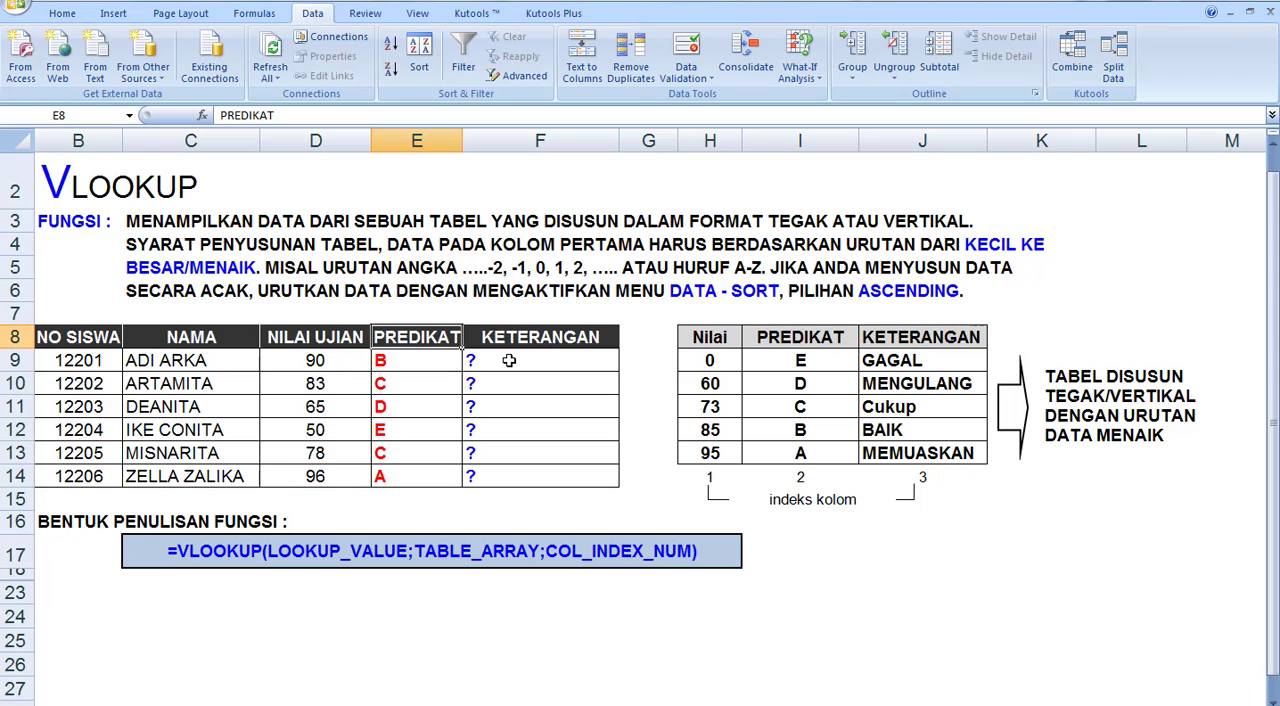
# Enter =VLOOKUP(D9,H8:J13,3) in F9 to return the first student's KETERANGAN from the table's third column
pyautogui.click(508, 361)
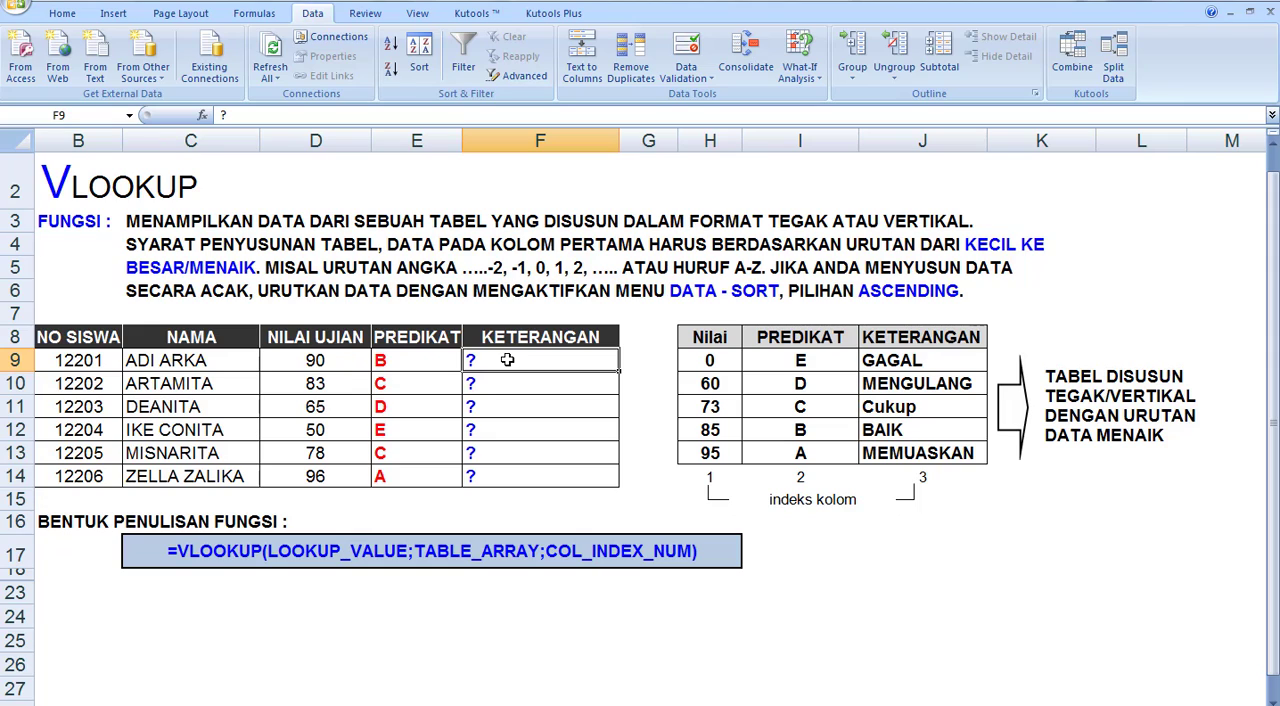
pyautogui.write('=')
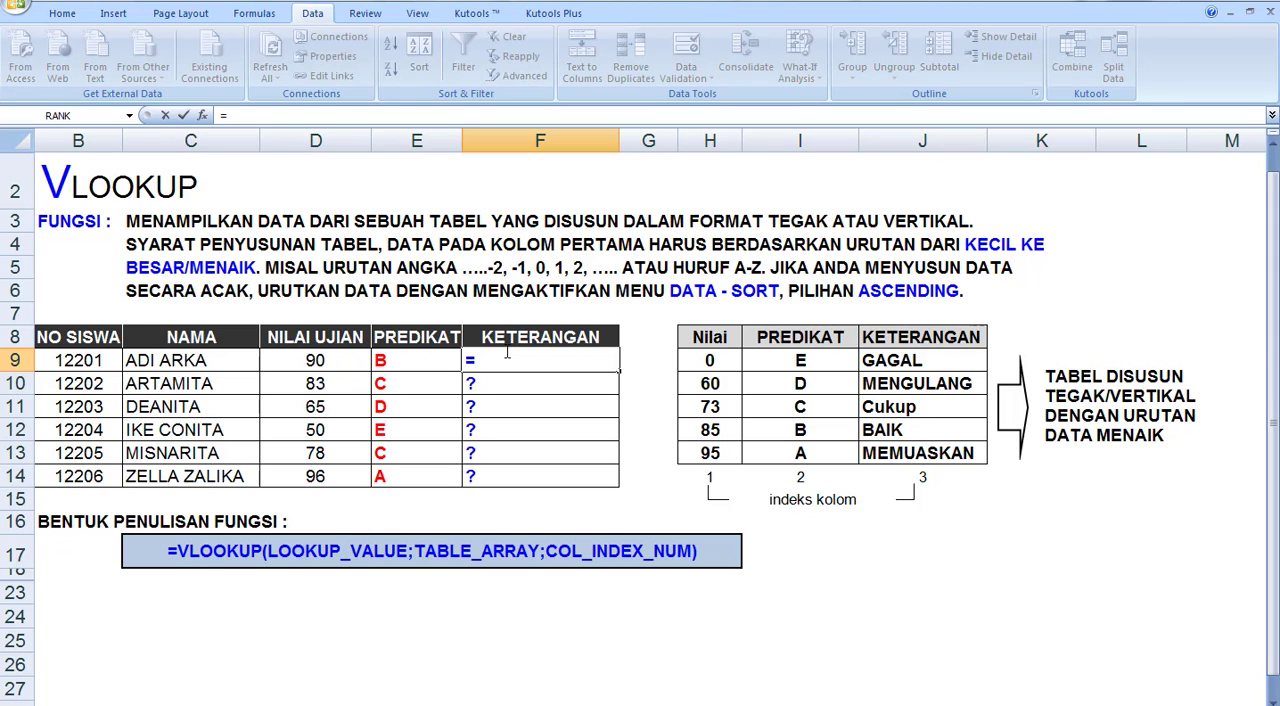
pyautogui.write('VLOOKU')
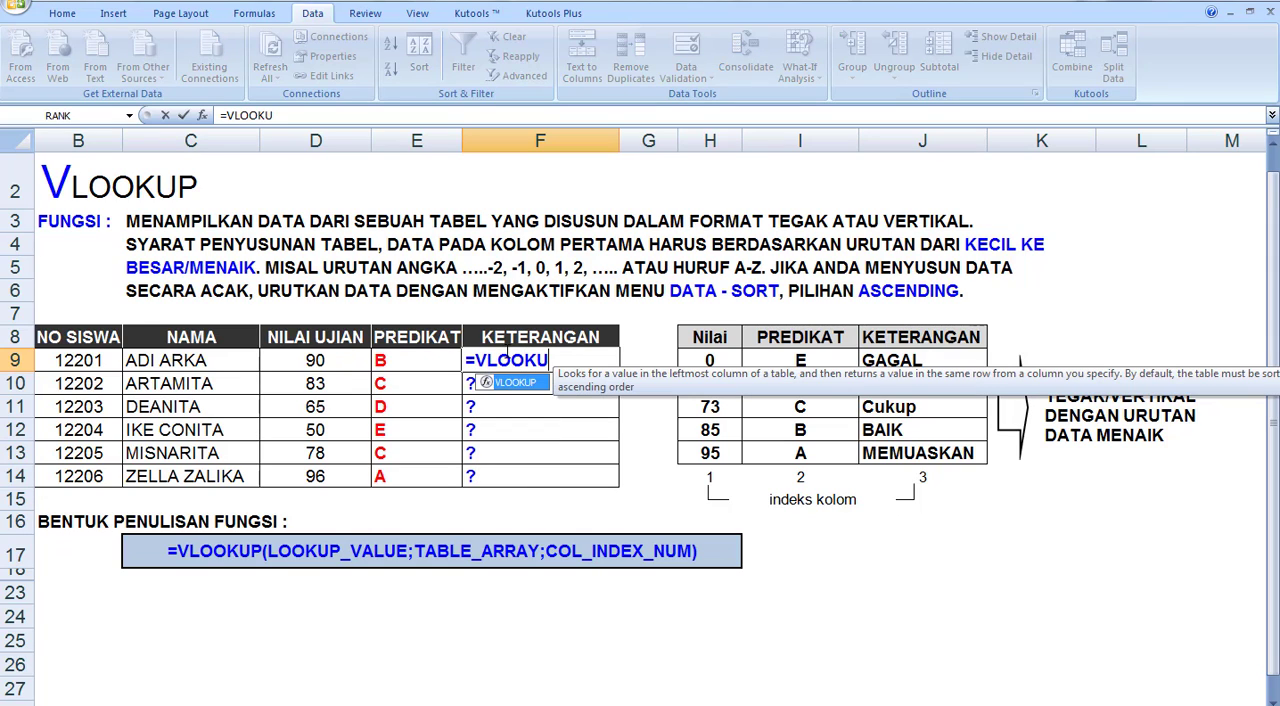
pyautogui.write('P(')
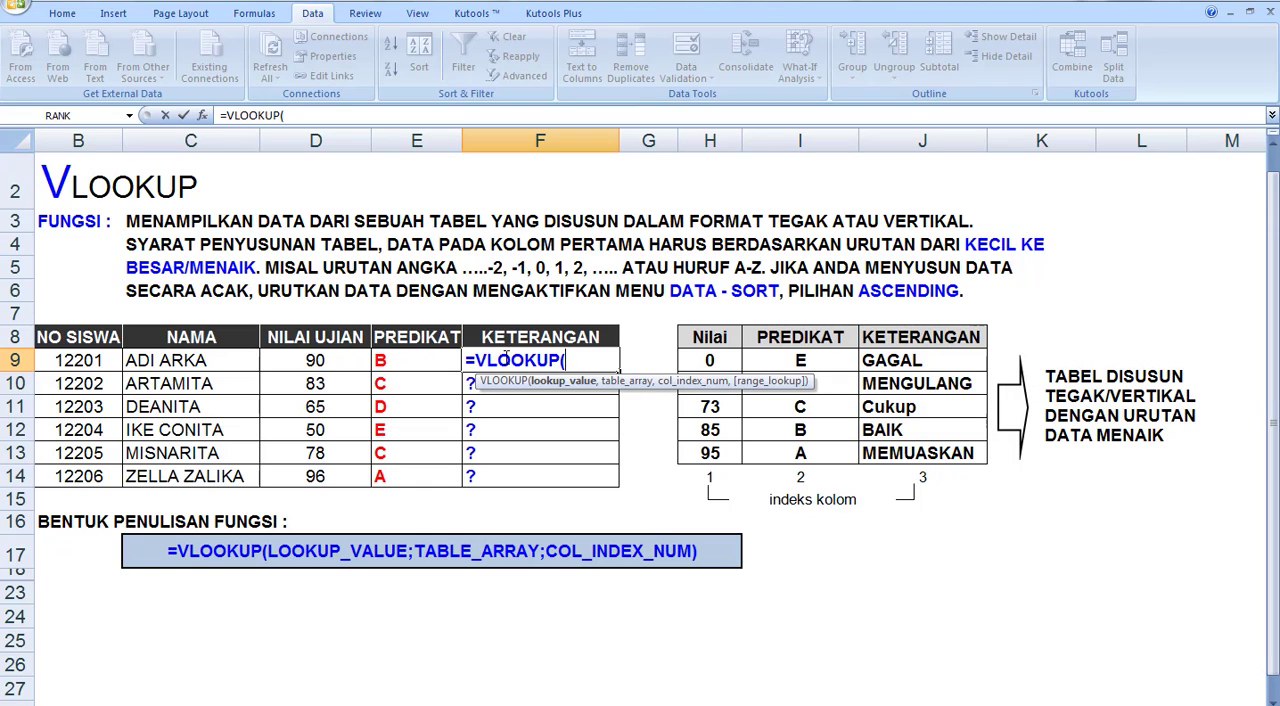
pyautogui.click(303, 360)
pyautogui.write(',')
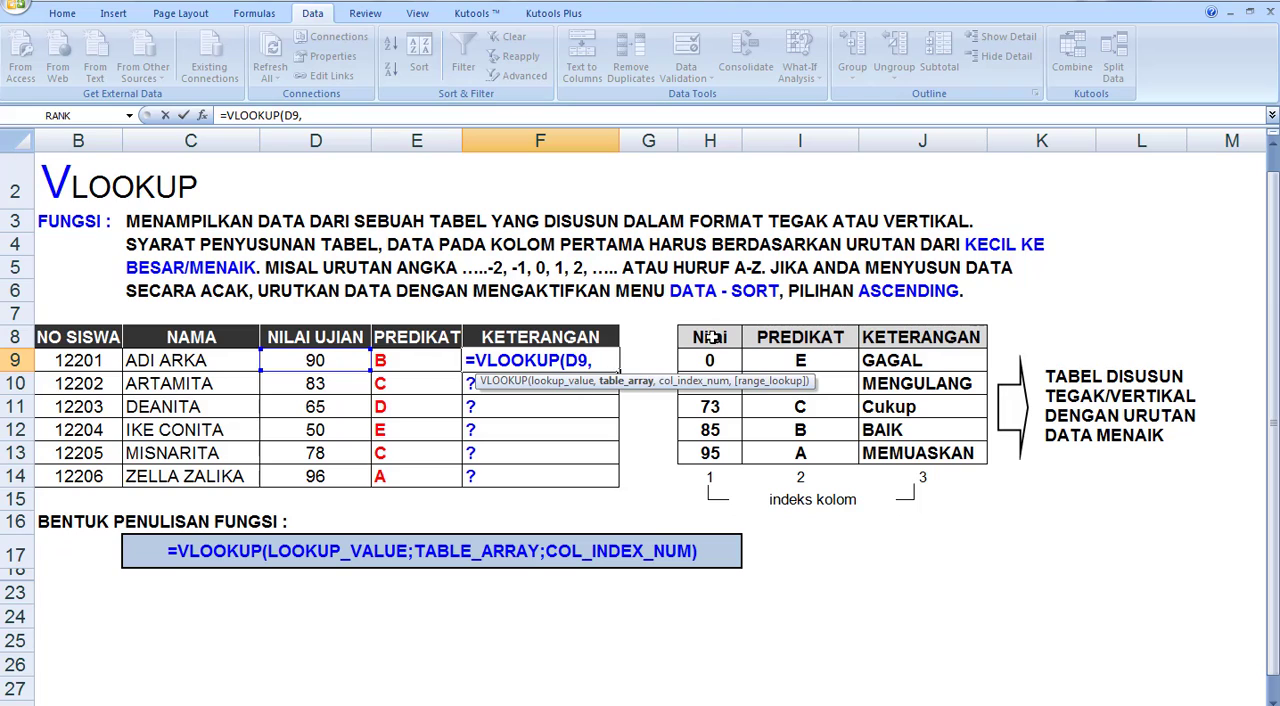
pyautogui.moveTo(710, 337); pyautogui.dragTo(890, 458)
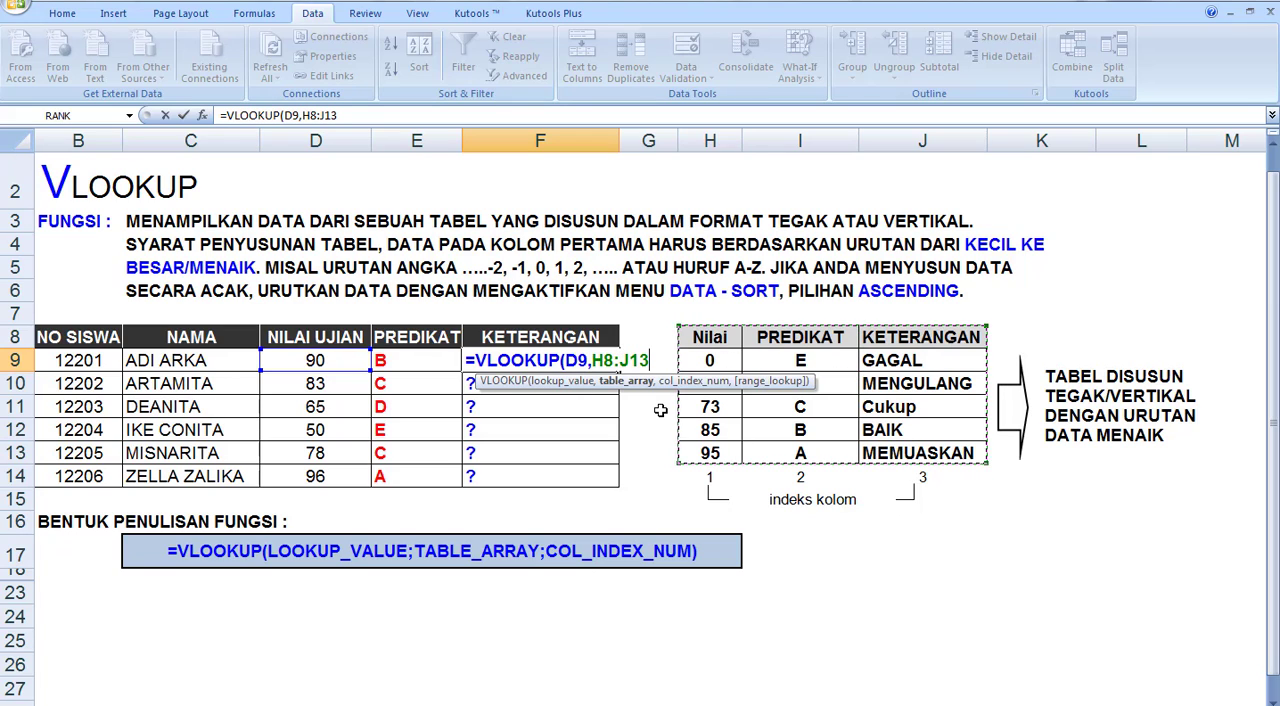
pyautogui.write(',')
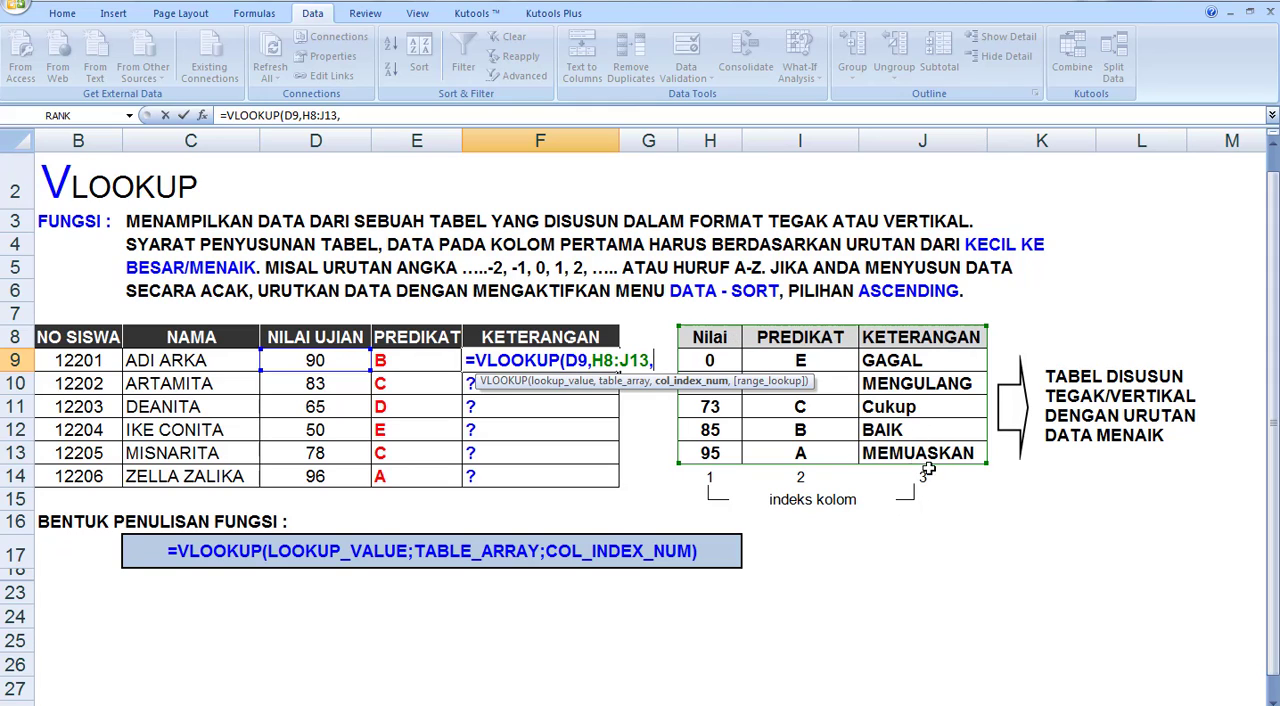
pyautogui.write('3)')
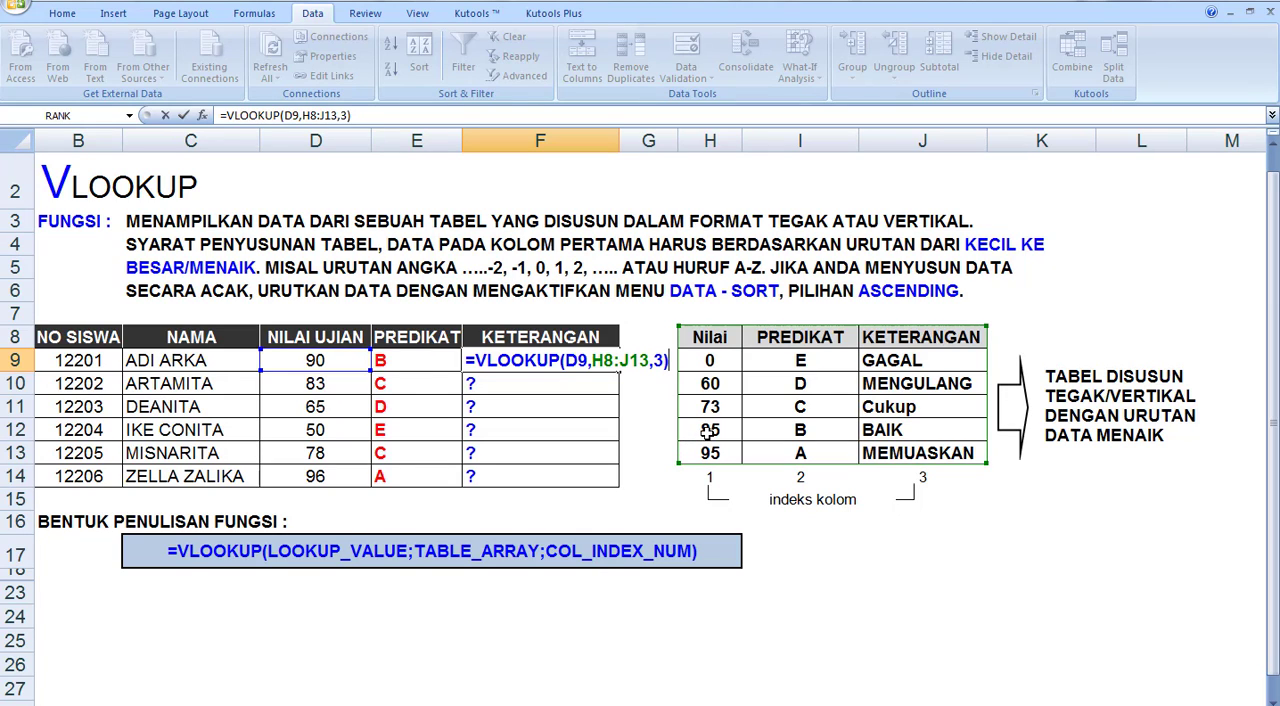
pyautogui.press('Return')
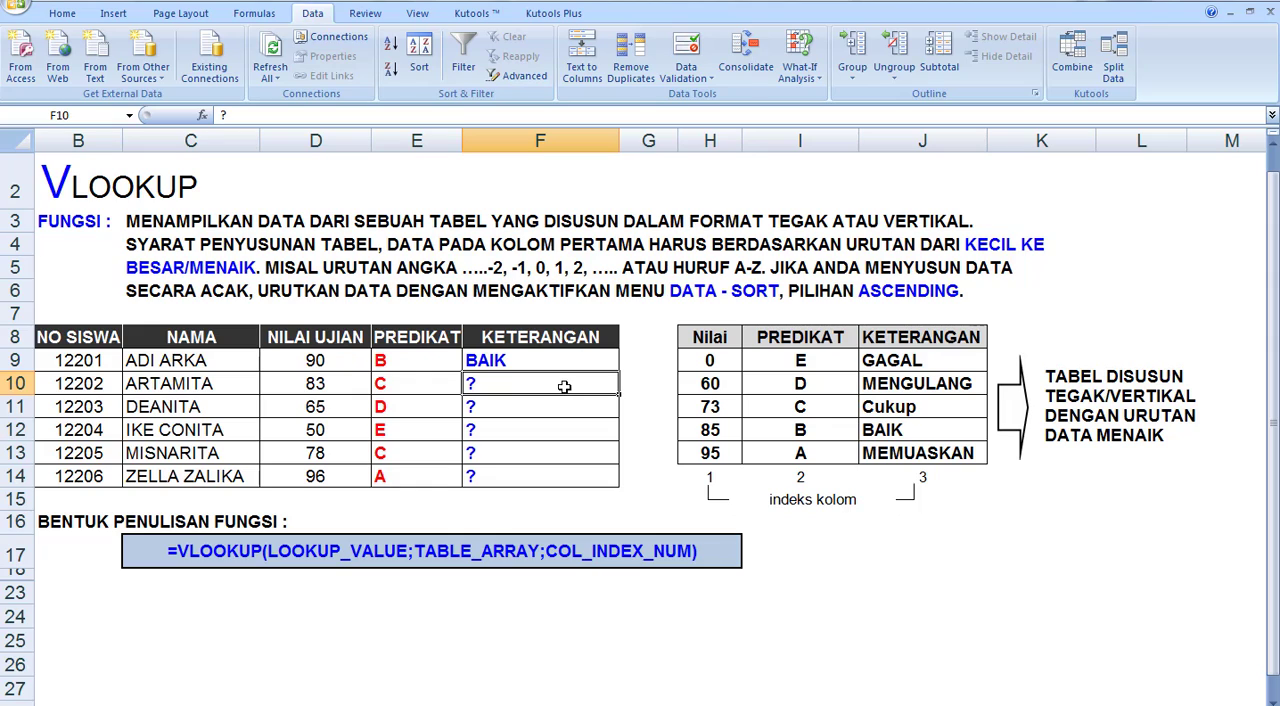
# Enter =VLOOKUP(D10,H8:J13,3) in F10 for the second student's KETERANGAN
pyautogui.write('=VL')
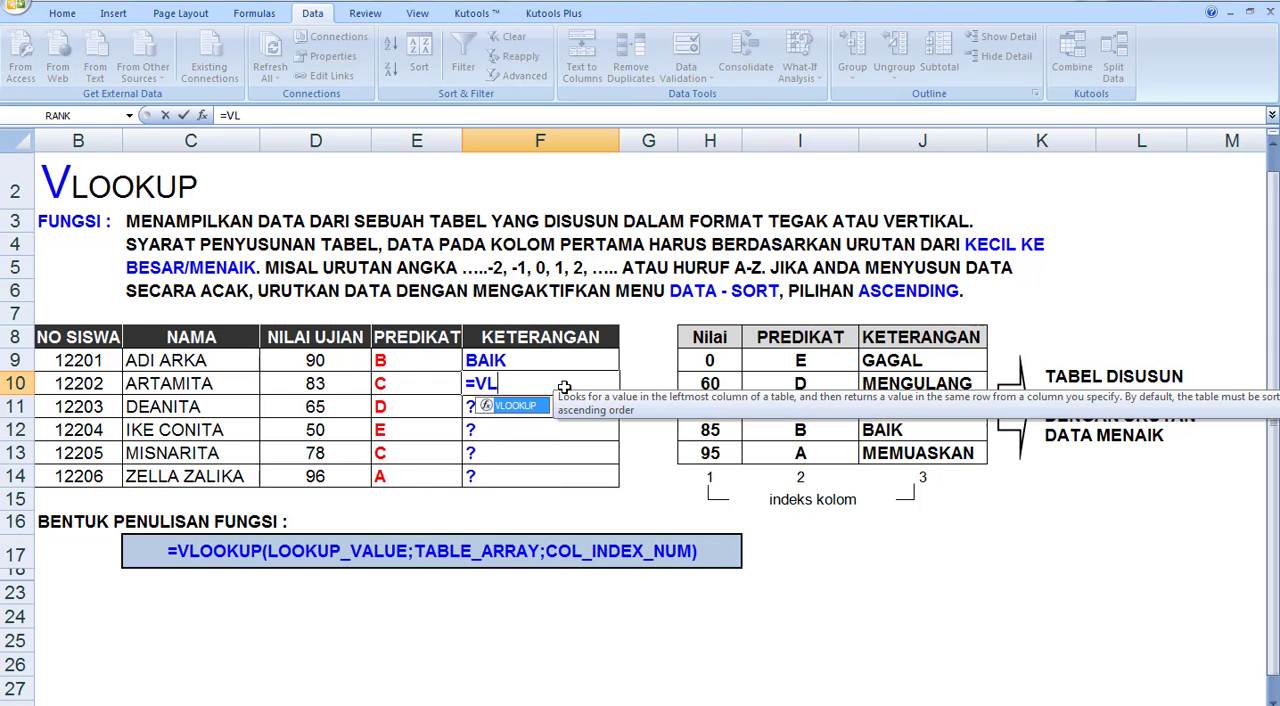
pyautogui.write('OOKUP')
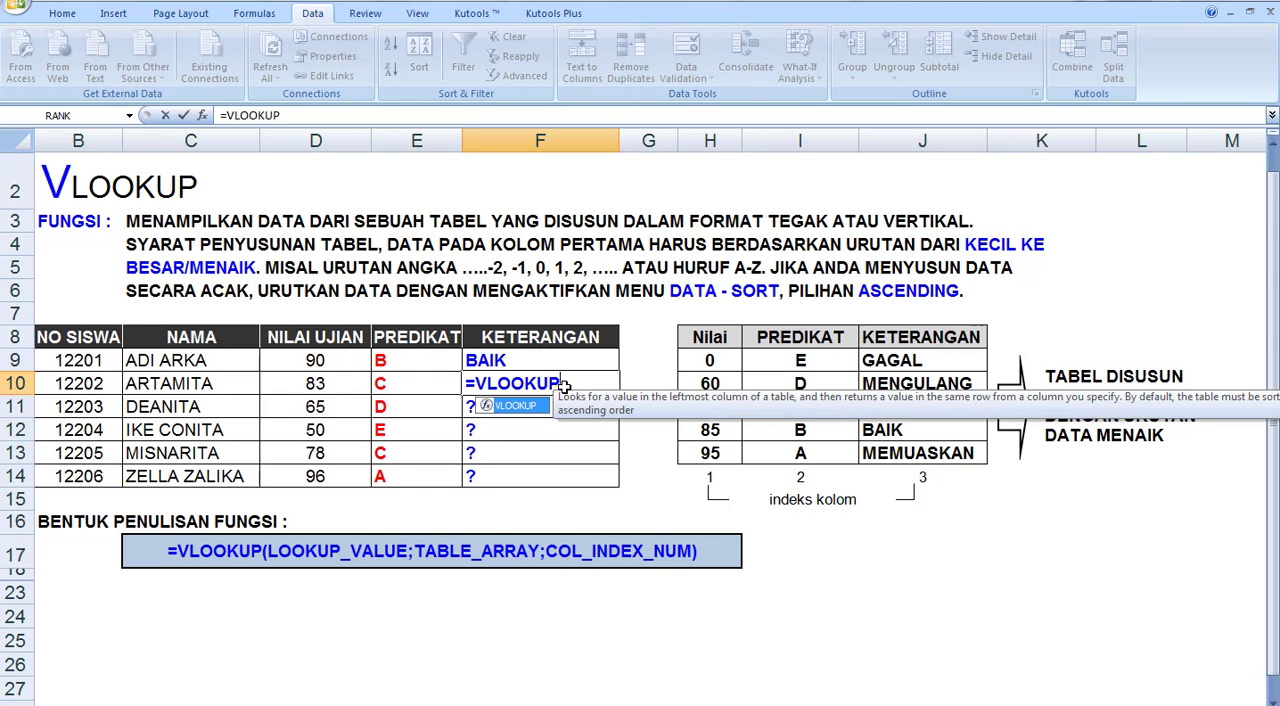
pyautogui.write('(')
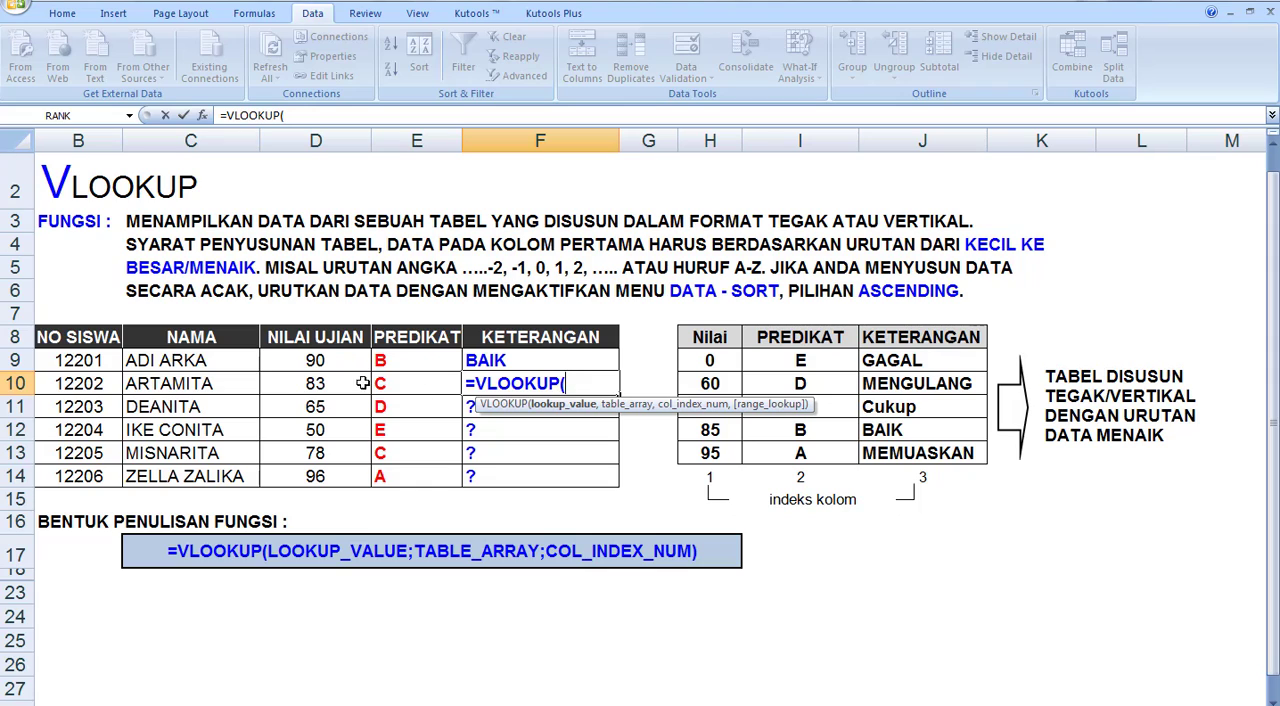
pyautogui.click(291, 383)
pyautogui.write(',')
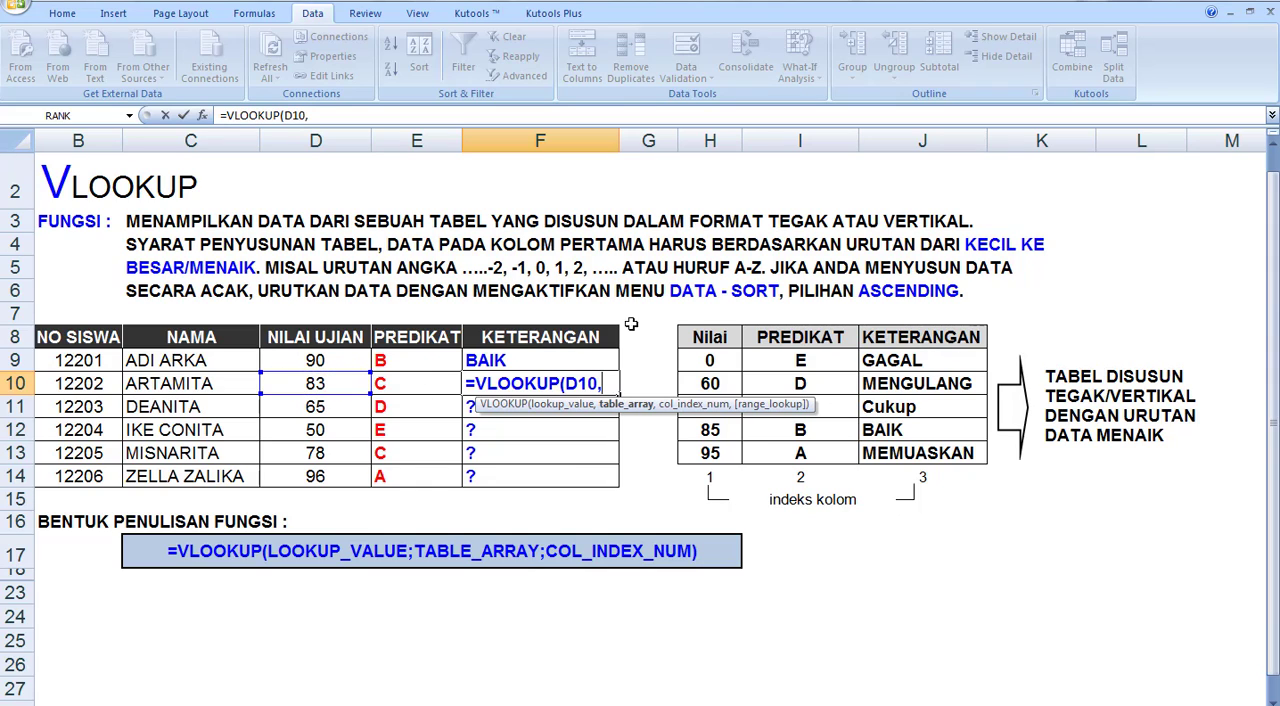
pyautogui.moveTo(715, 336); pyautogui.dragTo(873, 452)
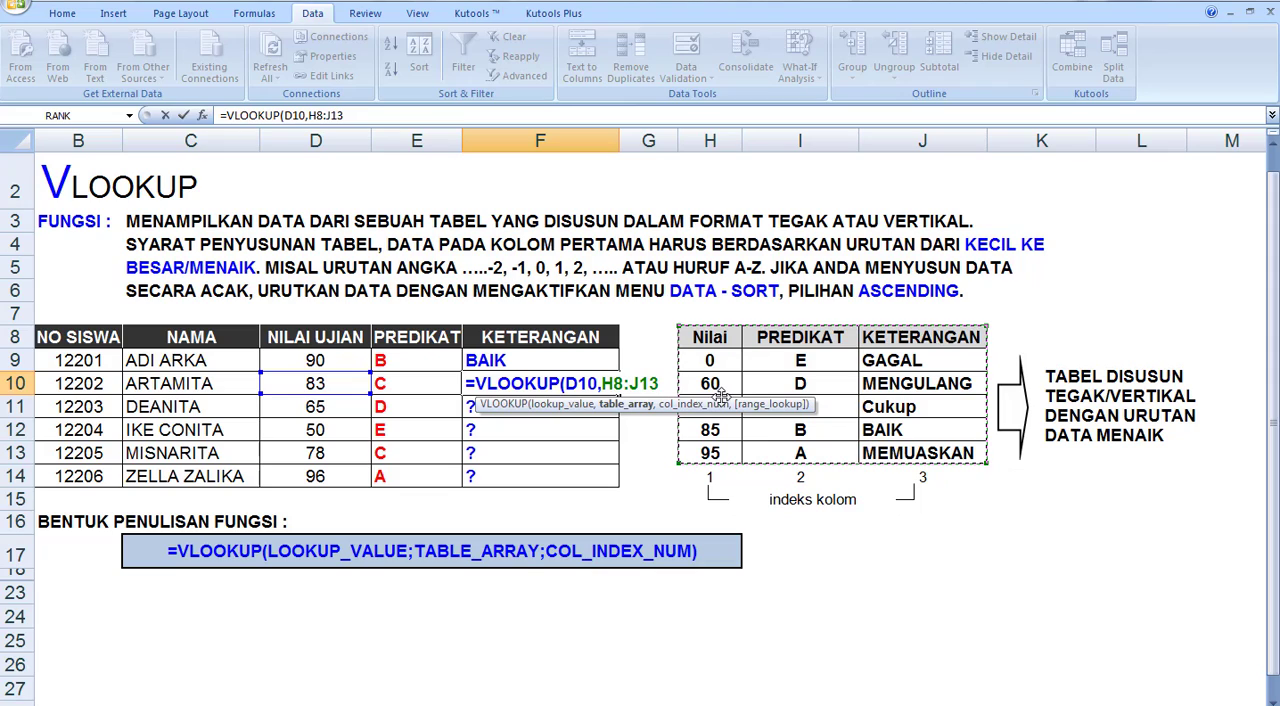
pyautogui.write(',')
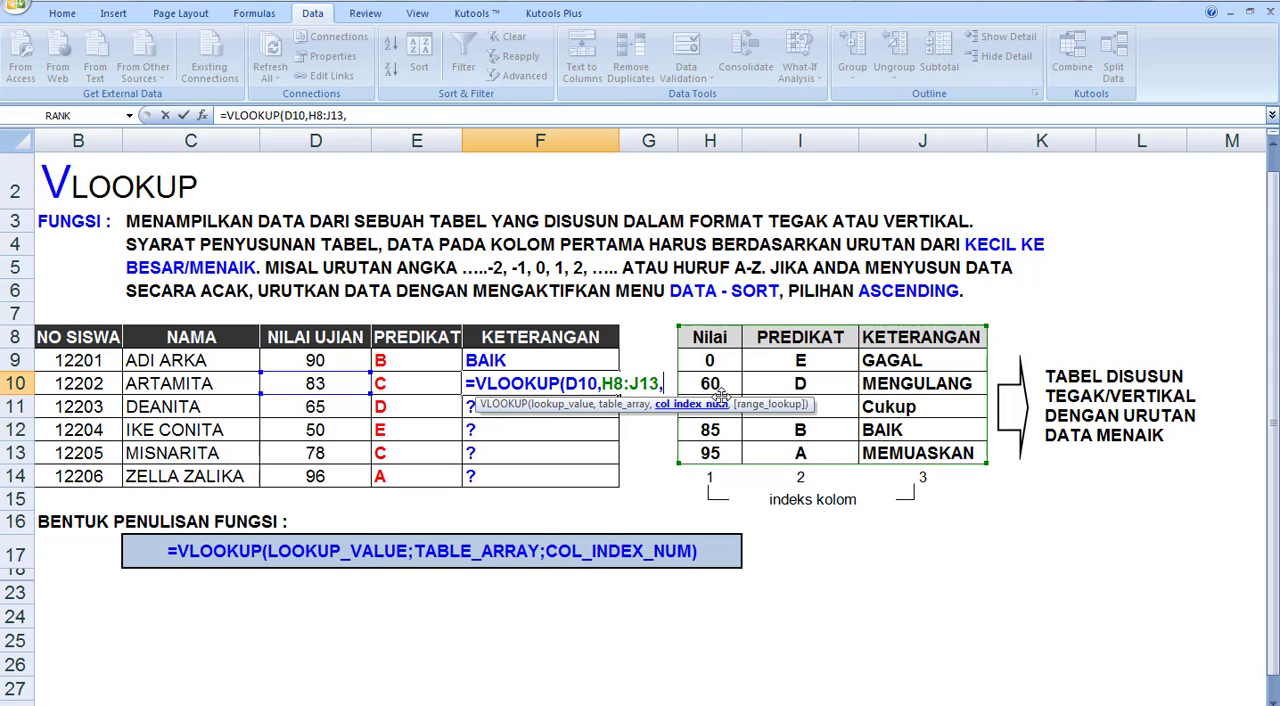
pyautogui.write('3')
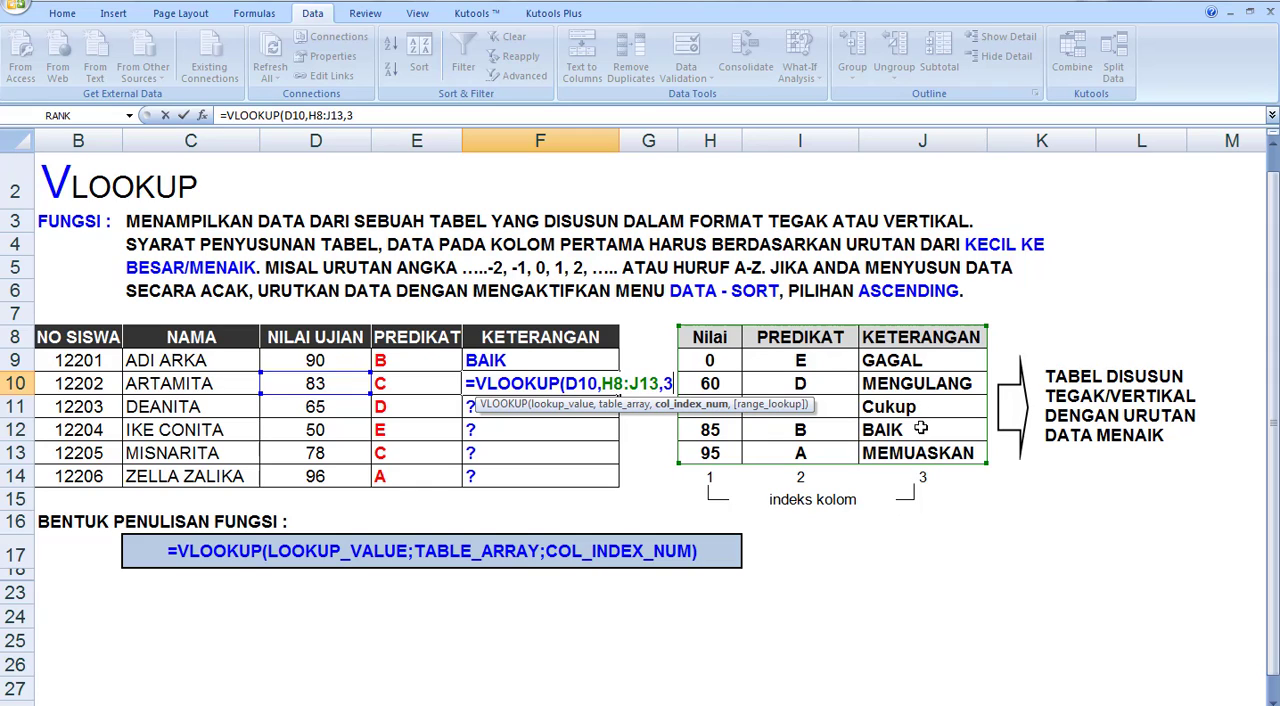
pyautogui.write(')')
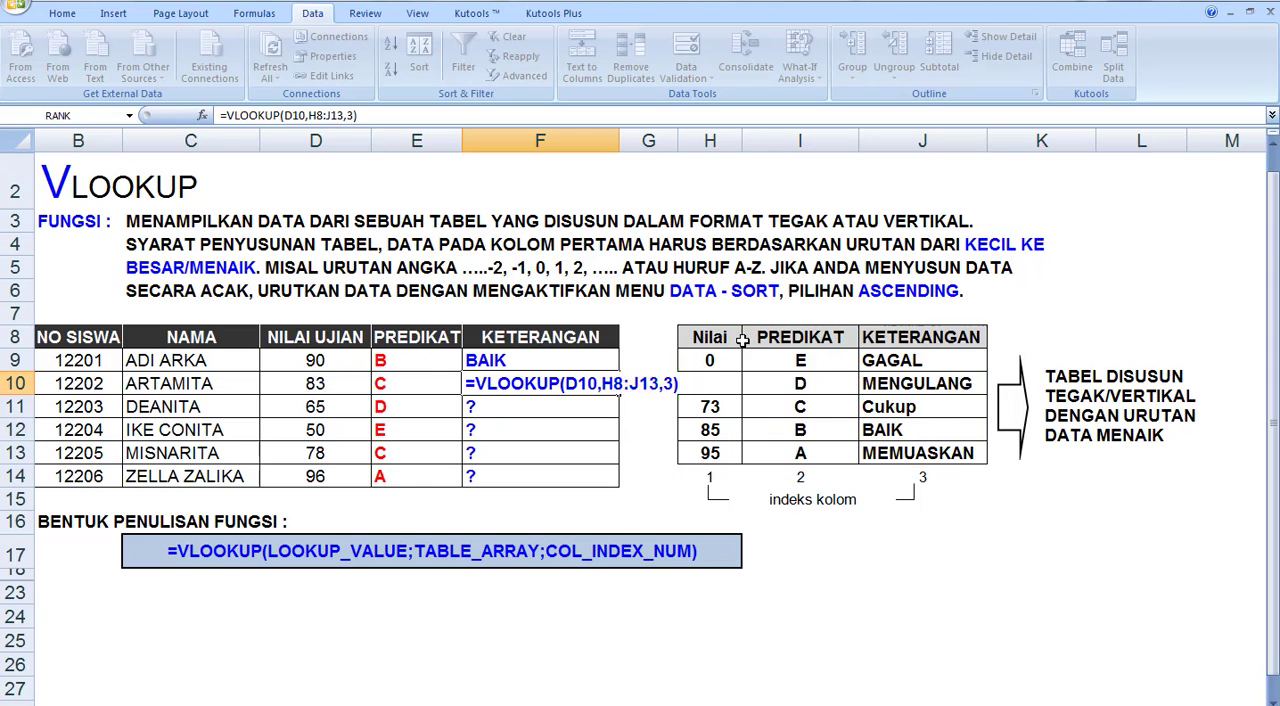
pyautogui.press('Return')
# Enter =VLOOKUP(D11,H8:J13,3) in F11 for the third student's KETERANGAN
pyautogui.write('=')
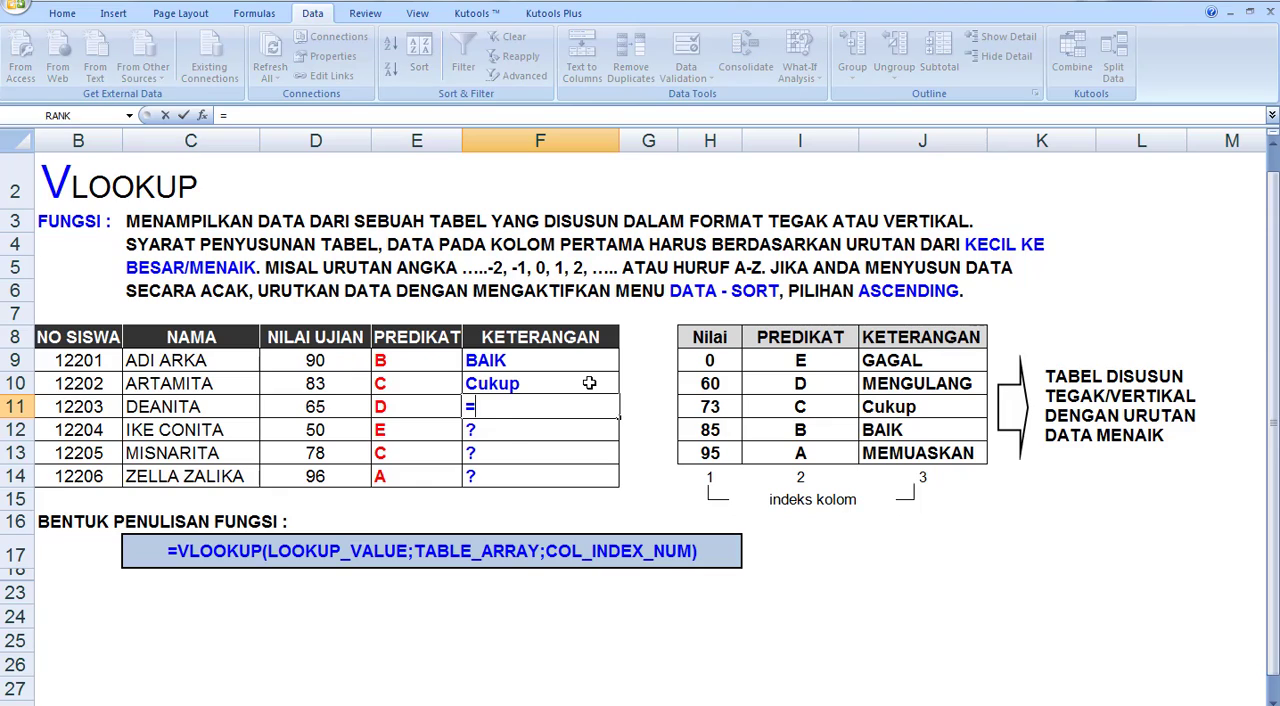
pyautogui.write('VLOOKUP')
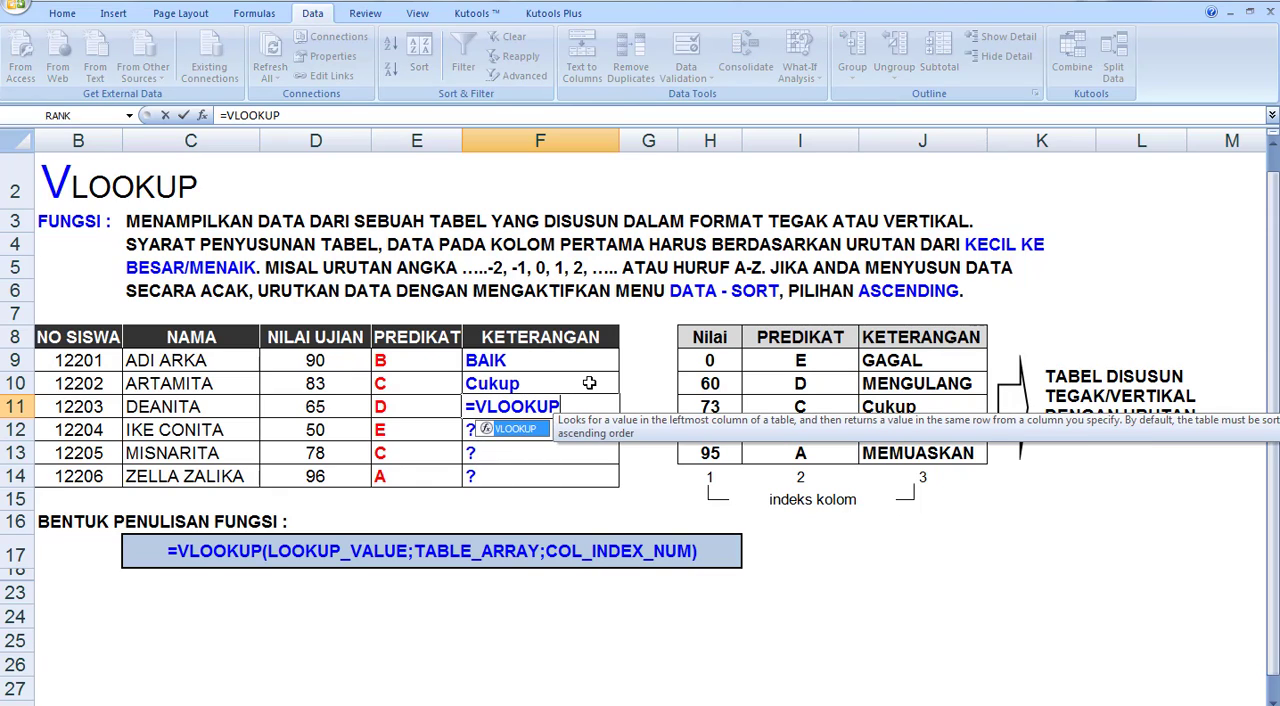
pyautogui.write('(')
pyautogui.click(330, 405)
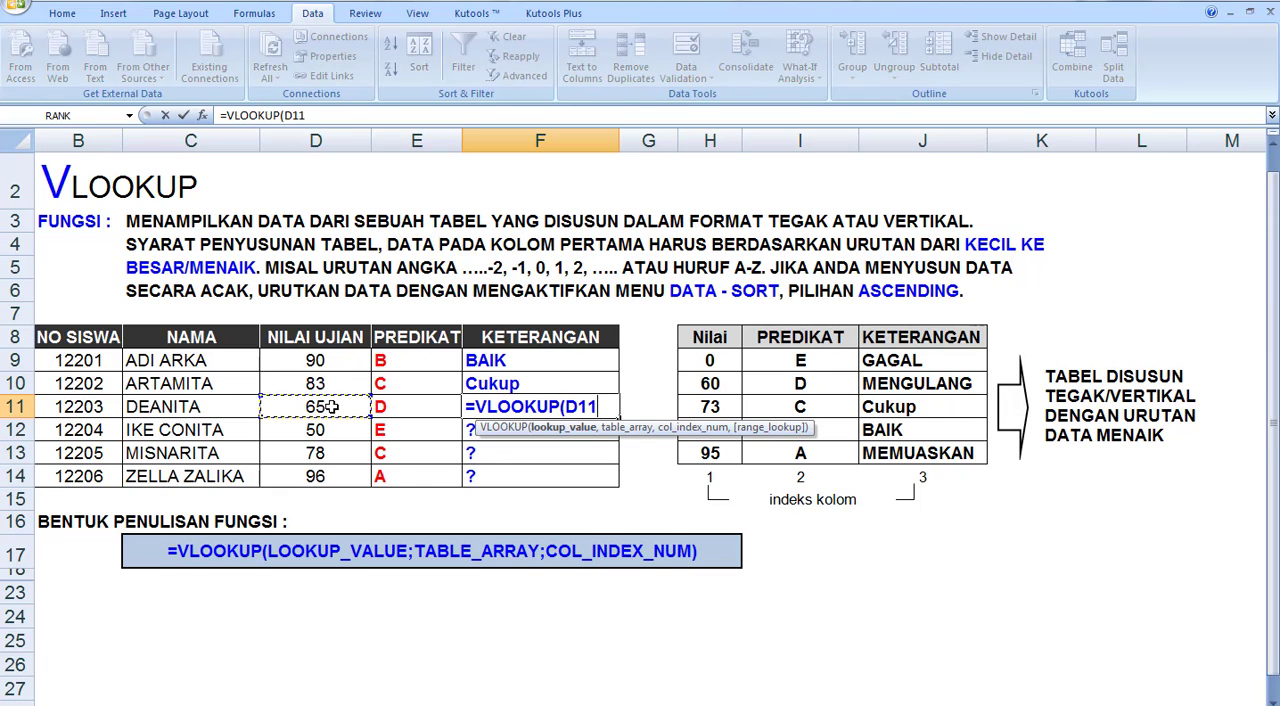
pyautogui.write(',')
pyautogui.moveTo(688, 341); pyautogui.dragTo(884, 446)
pyautogui.write(',')
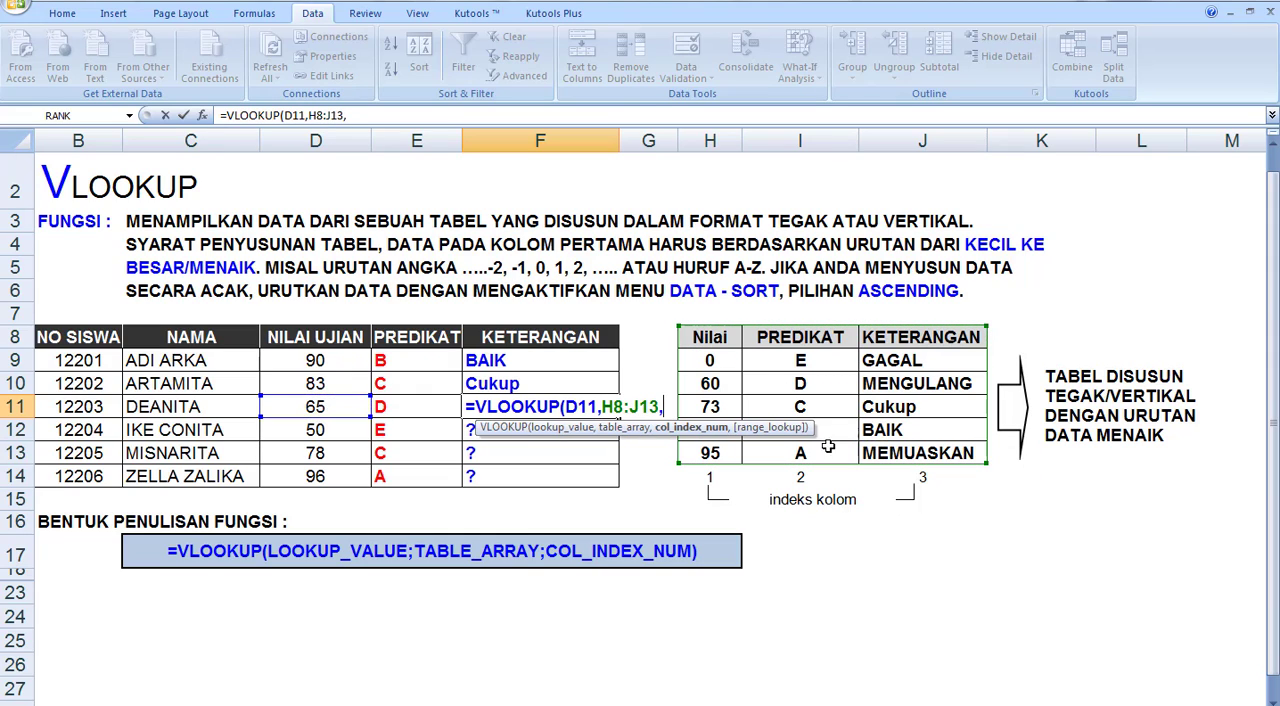
pyautogui.write('3)')
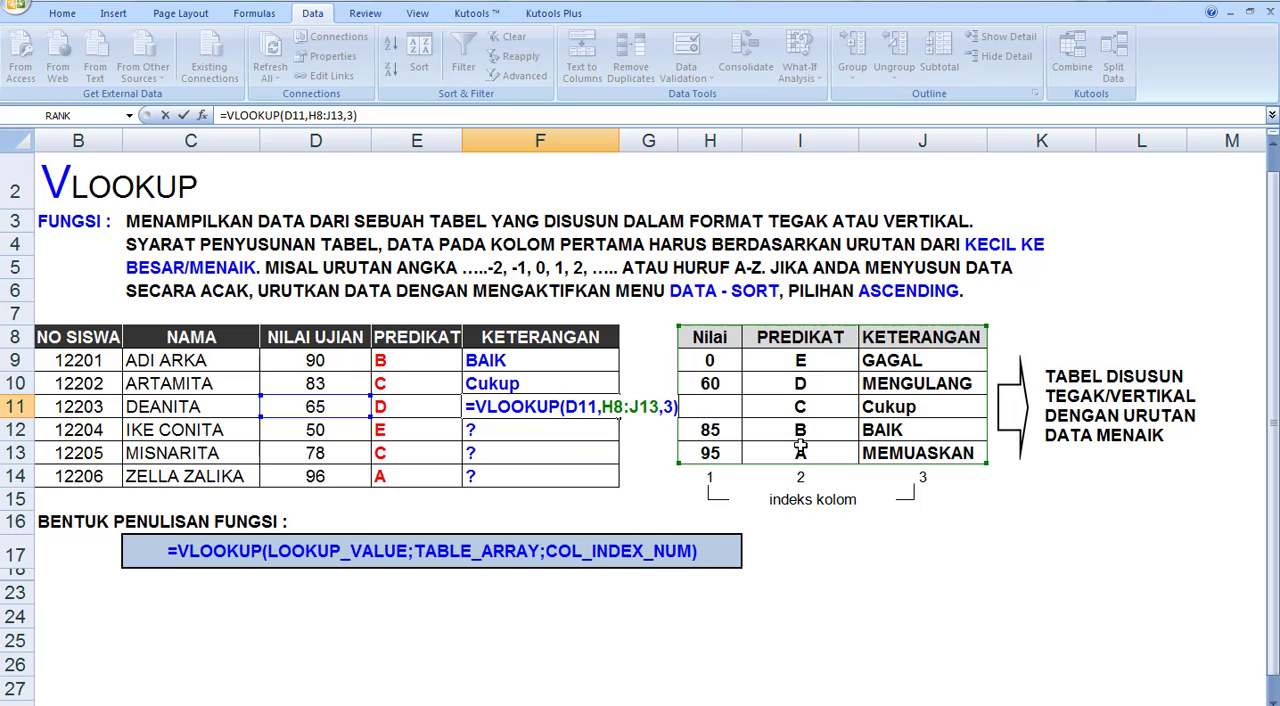
pyautogui.press('Return')
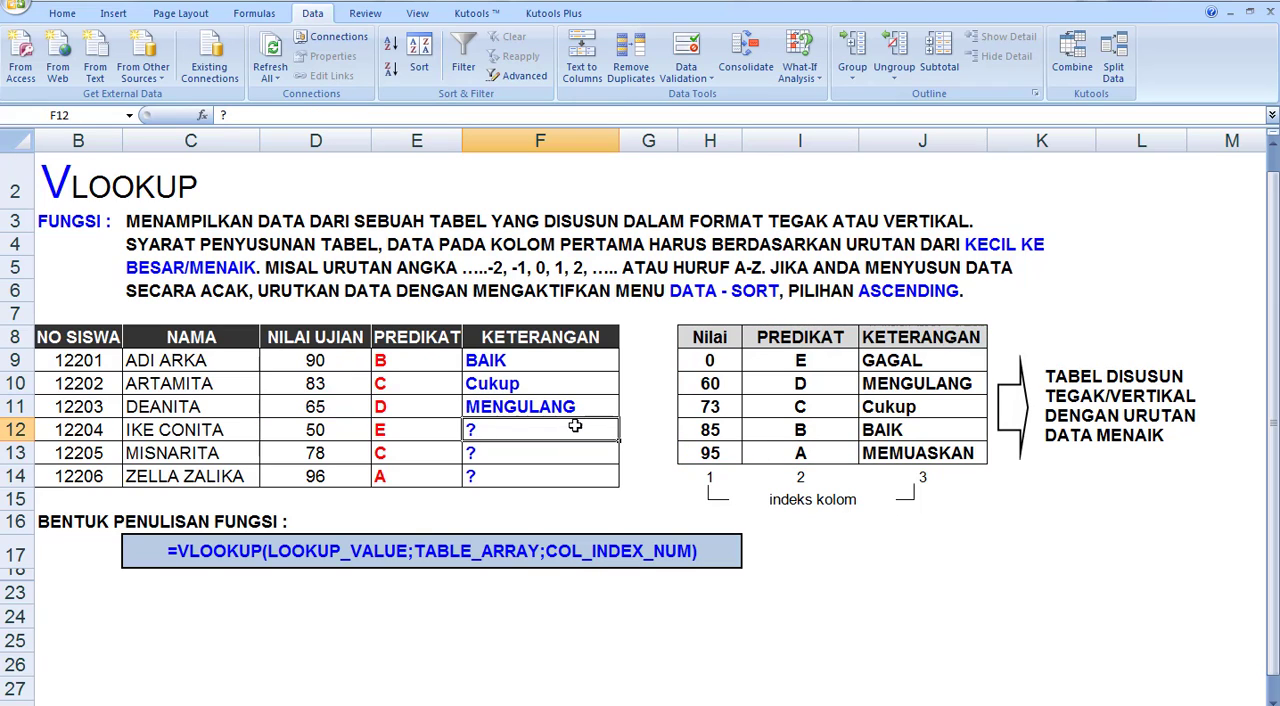
# Enter =VLOOKUP(D12,H8:J13,3) in F12 to look up the fourth student's KETERANGAN
pyautogui.write('=VLOOKU')
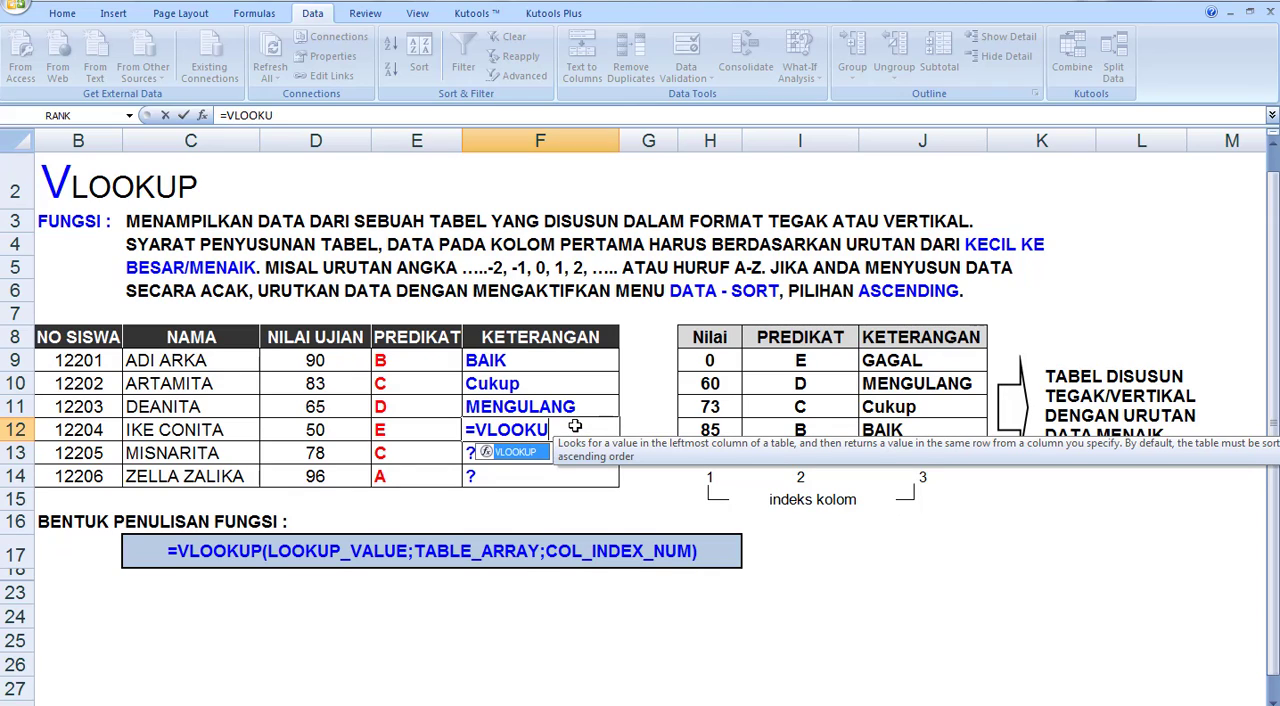
pyautogui.write('P(')
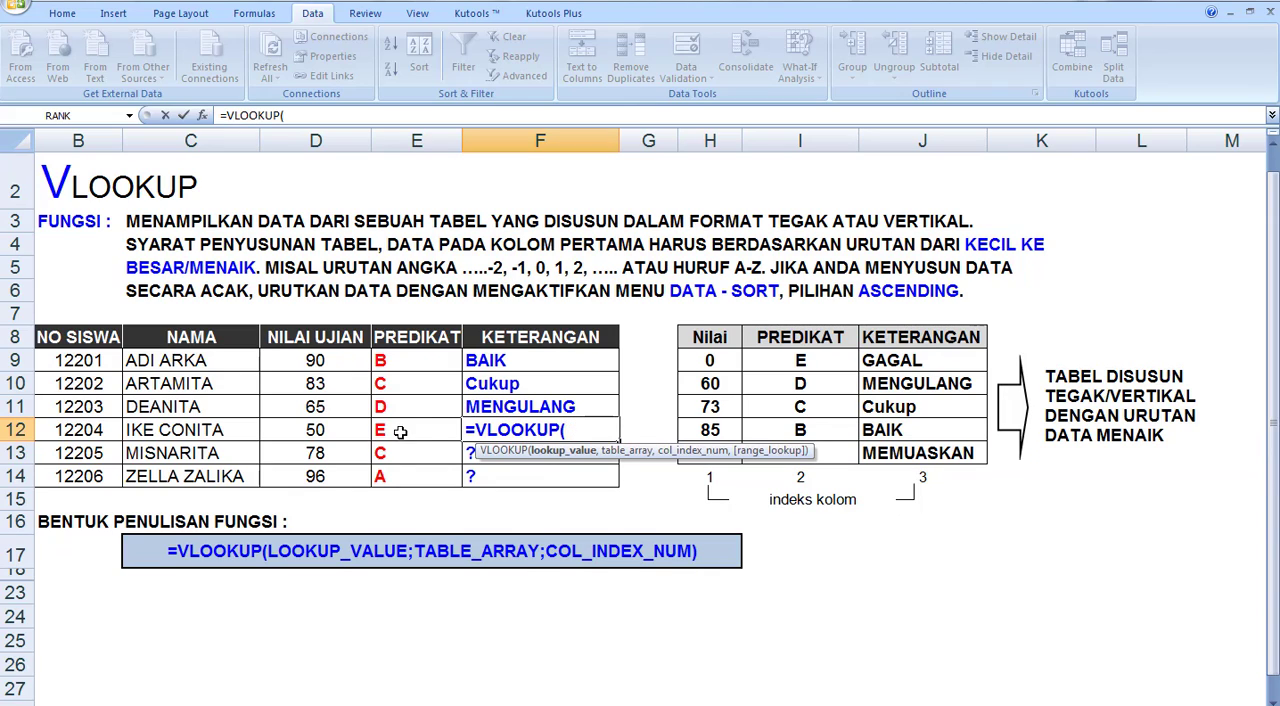
pyautogui.click(336, 436)
pyautogui.write(',')
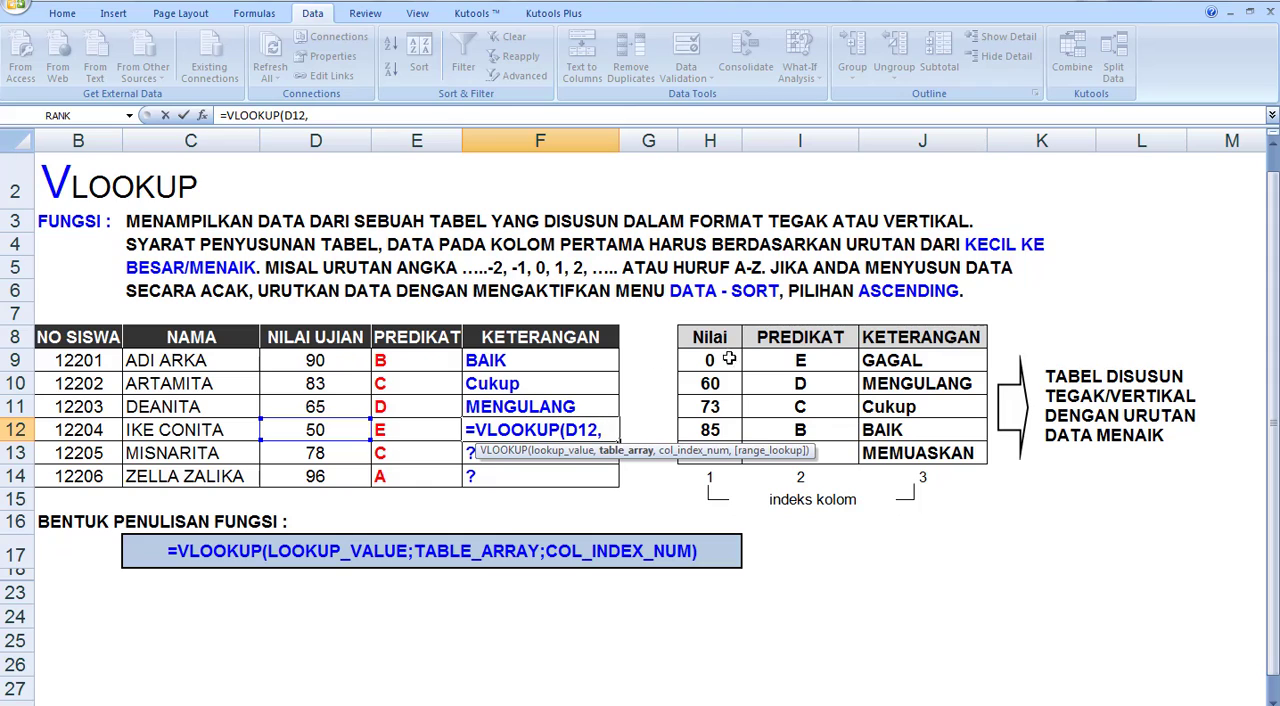
pyautogui.moveTo(712, 338); pyautogui.dragTo(885, 451)
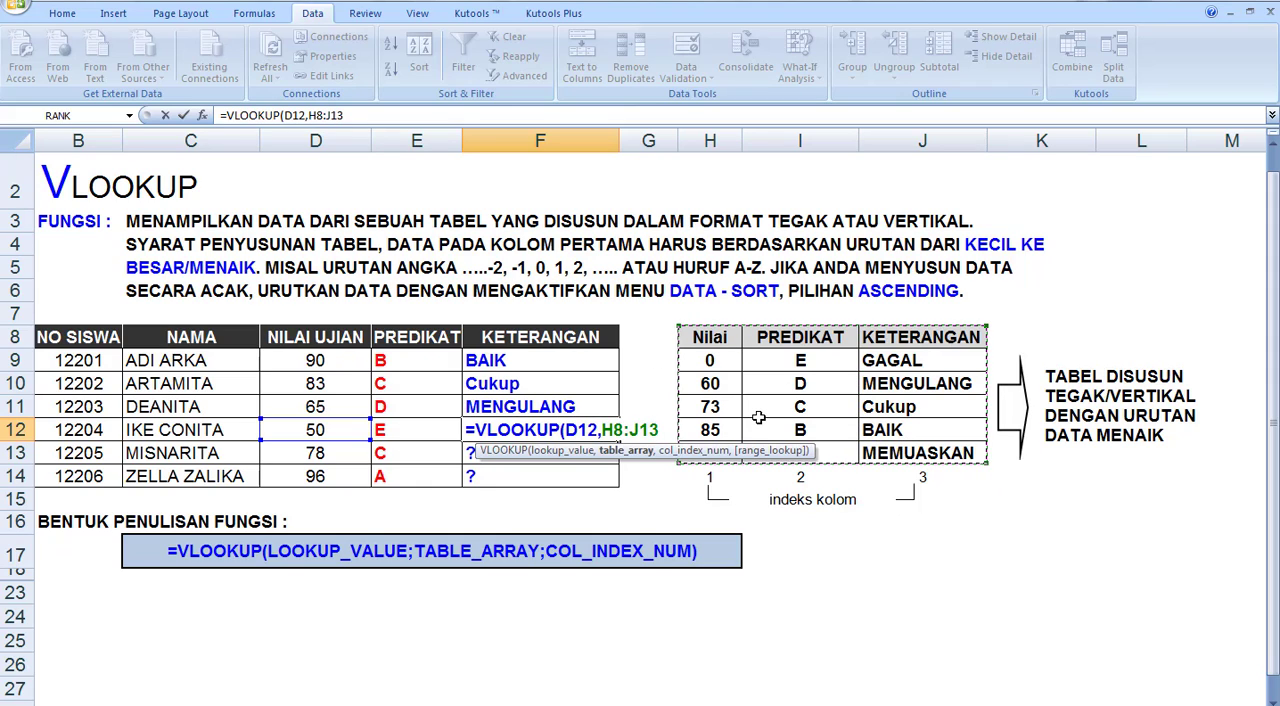
pyautogui.write(',3')
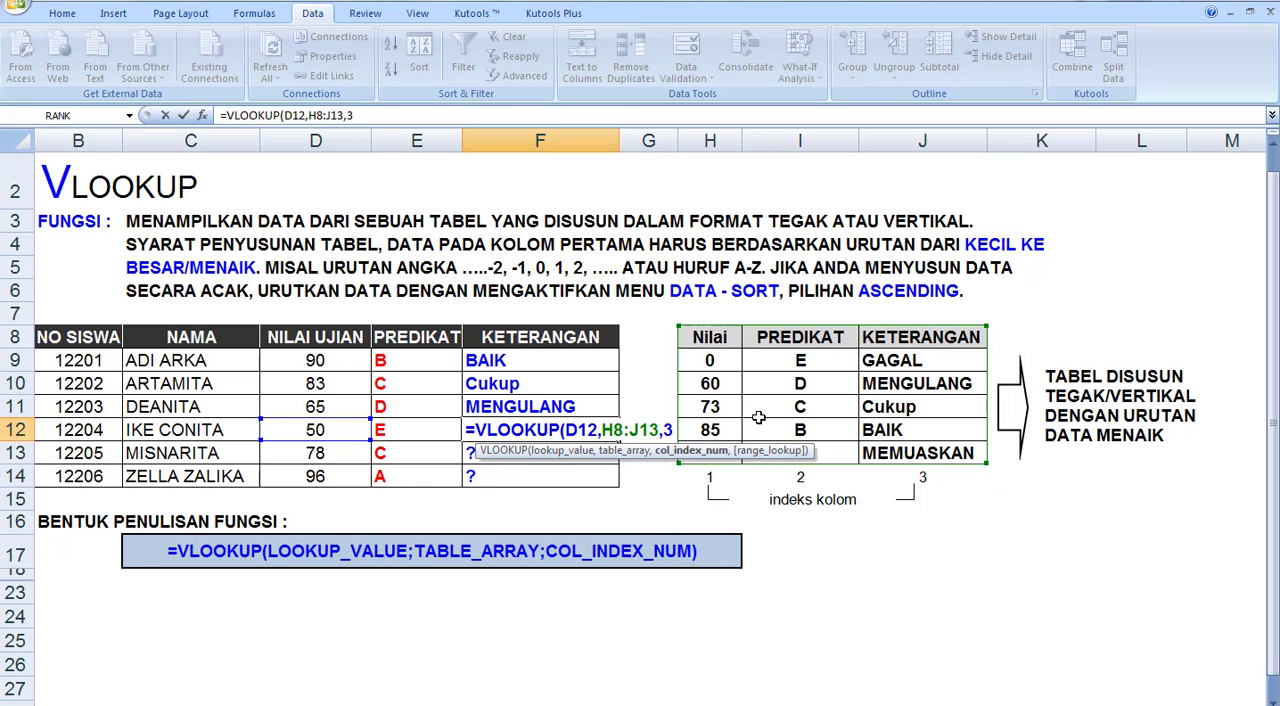
pyautogui.write(')')
pyautogui.press('Return')
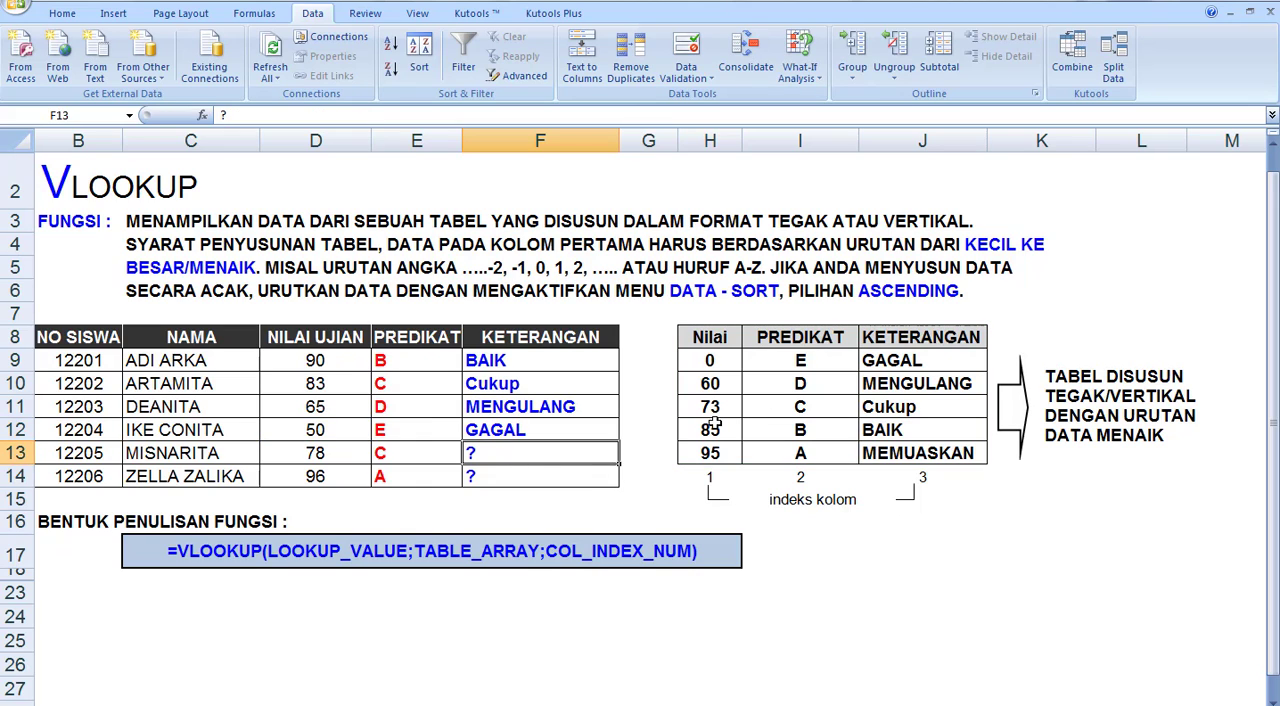
# Enter =VLOOKUP(D13,H8:J13,3) in F13 to return the fifth student's KETERANGAN
pyautogui.write('=')
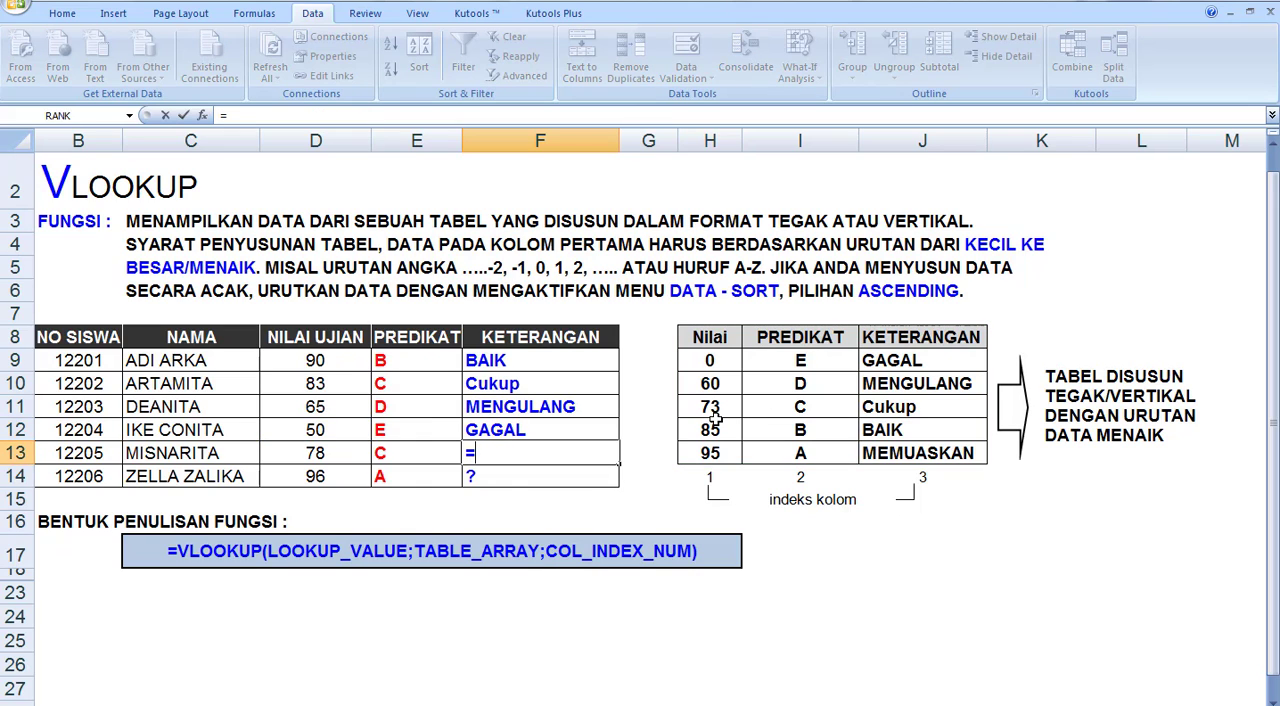
pyautogui.write('VLOOKUP')
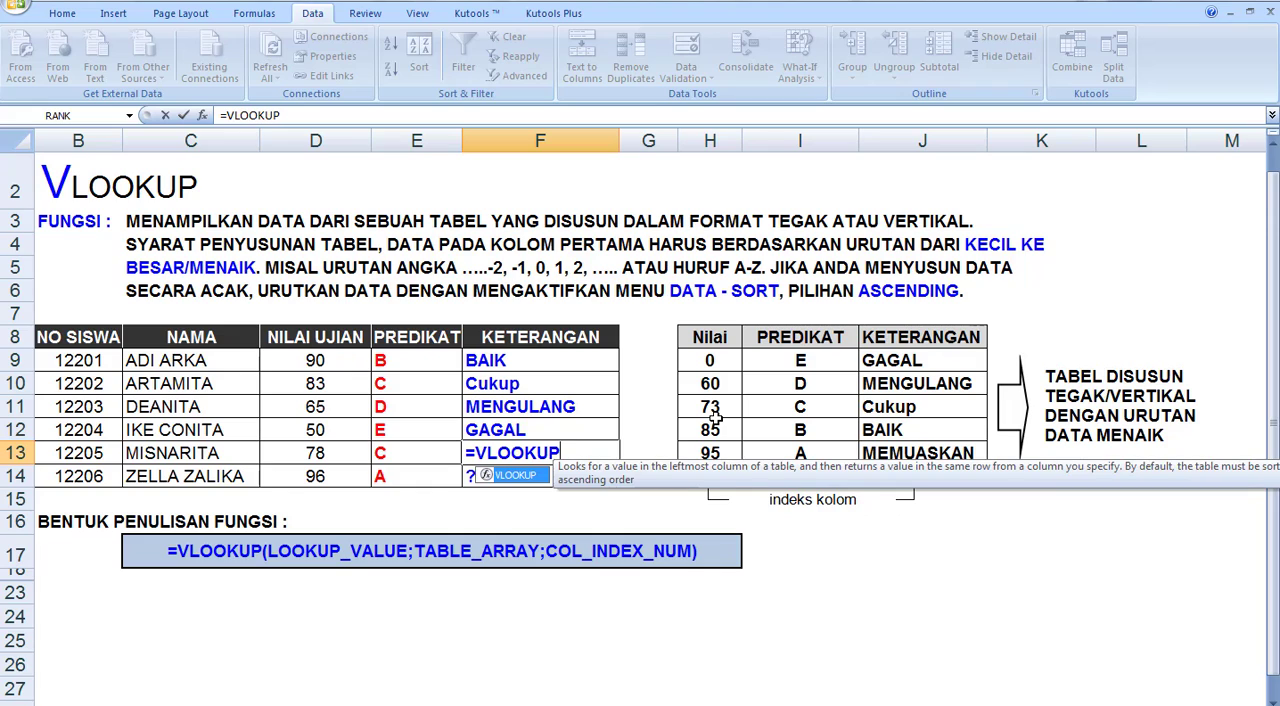
pyautogui.write('(')
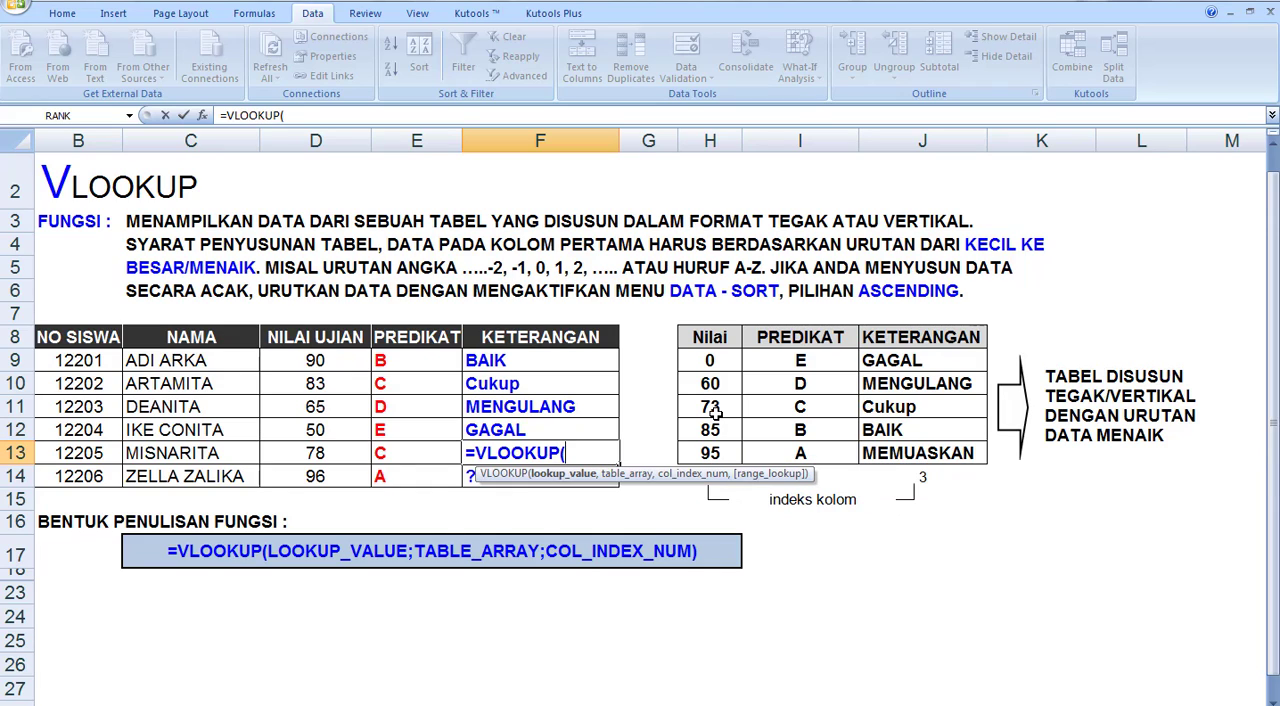
pyautogui.click(314, 453)
pyautogui.write(',')
pyautogui.moveTo(698, 342); pyautogui.dragTo(873, 453)
pyautogui.write(',')
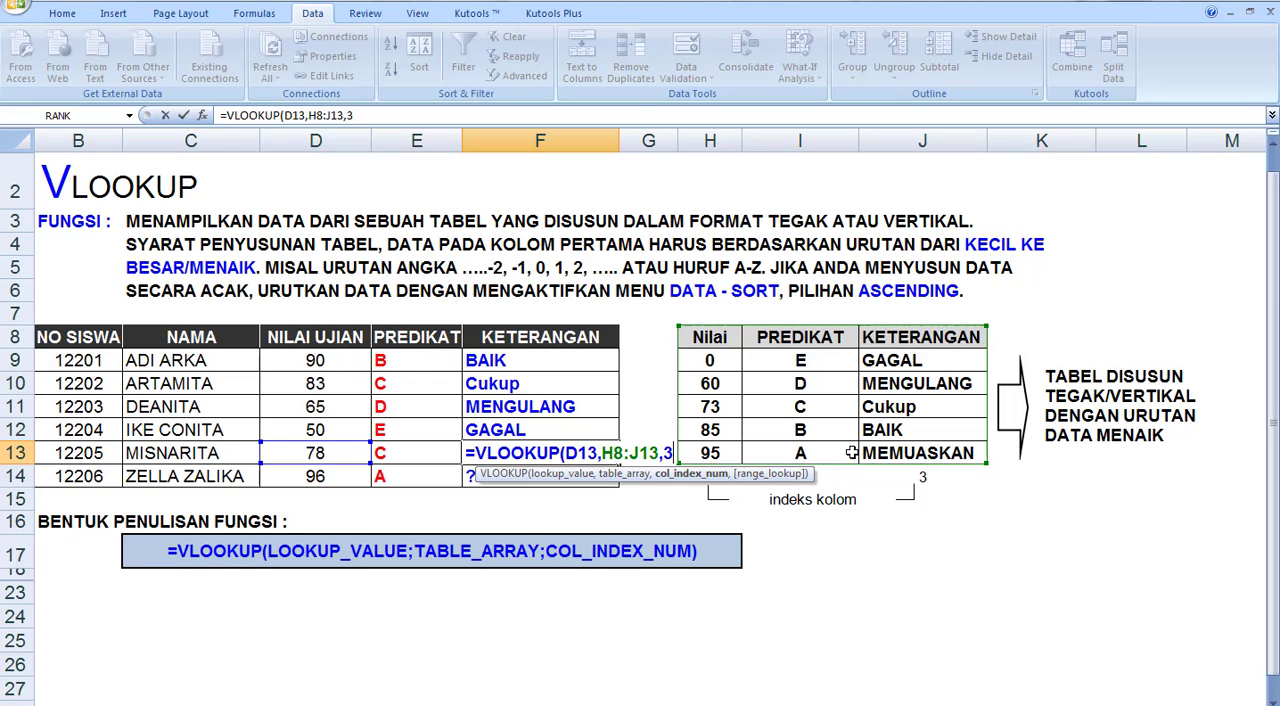
pyautogui.write('3)')
pyautogui.press('Return')
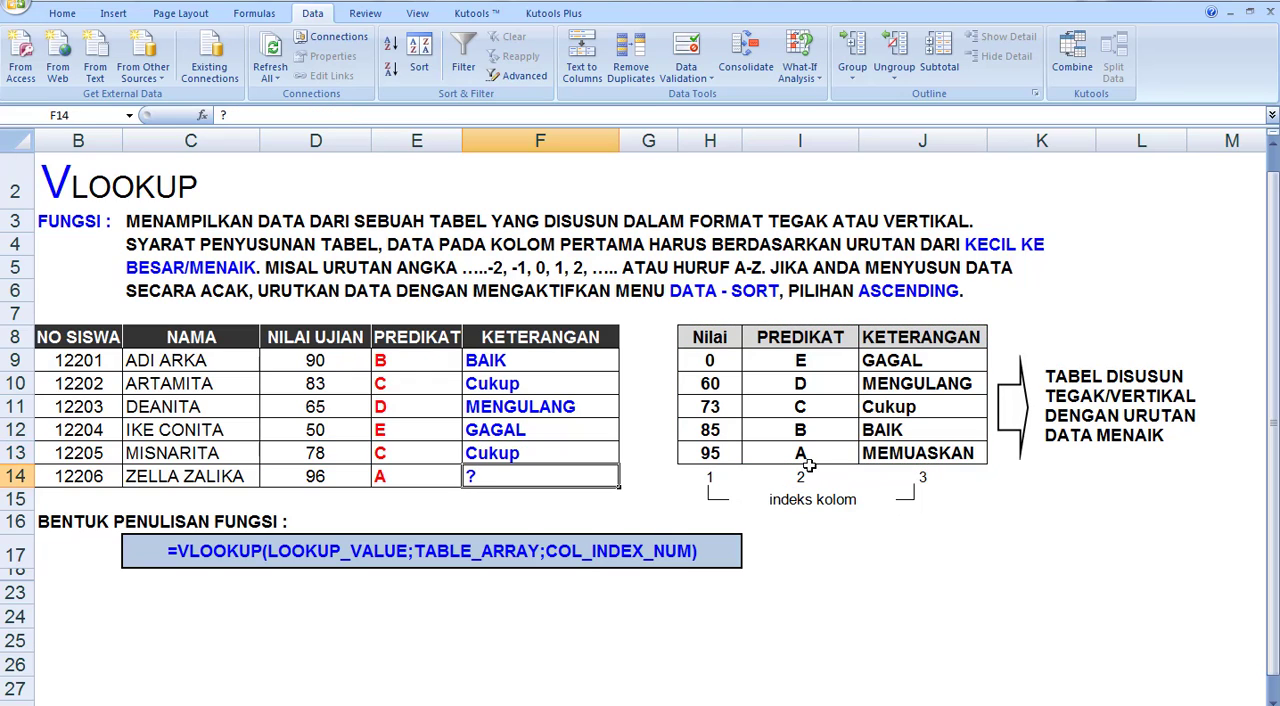
# Complete the KETERANGAN column by entering =VLOOKUP(D14,H8:J13,3) in F14 for the sixth student
pyautogui.write('=VL')
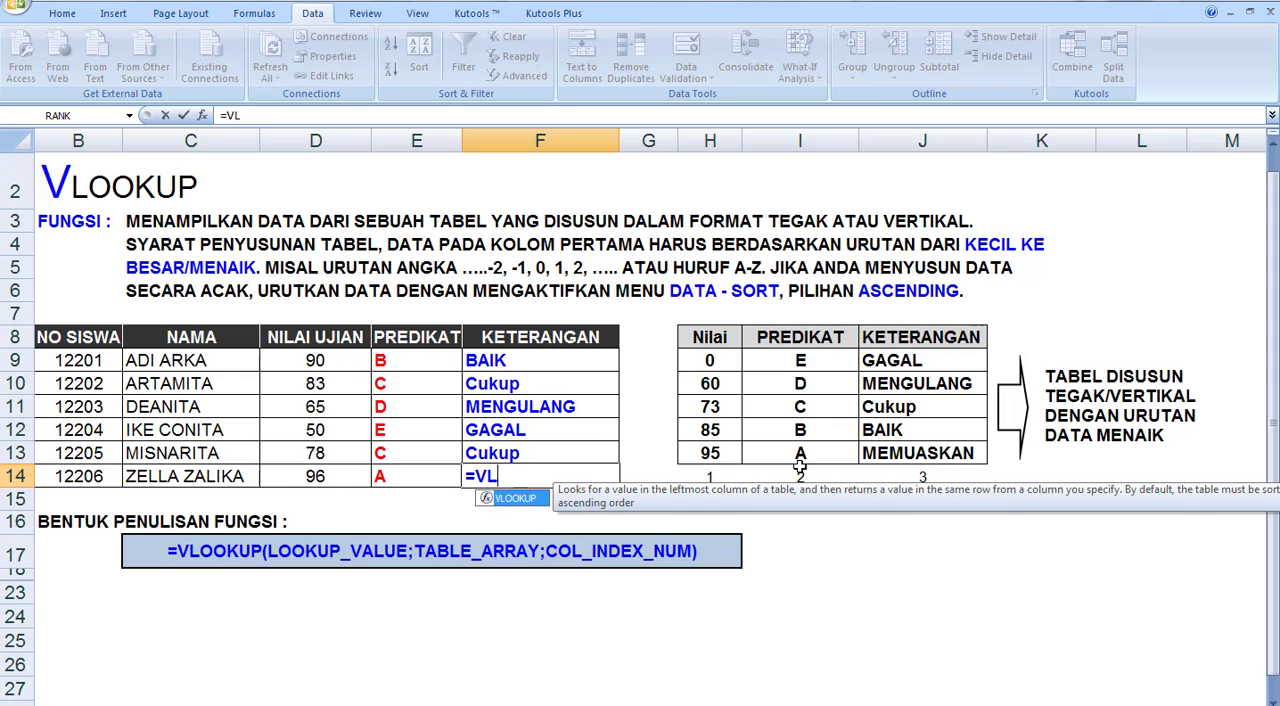
pyautogui.write('OOKUP')
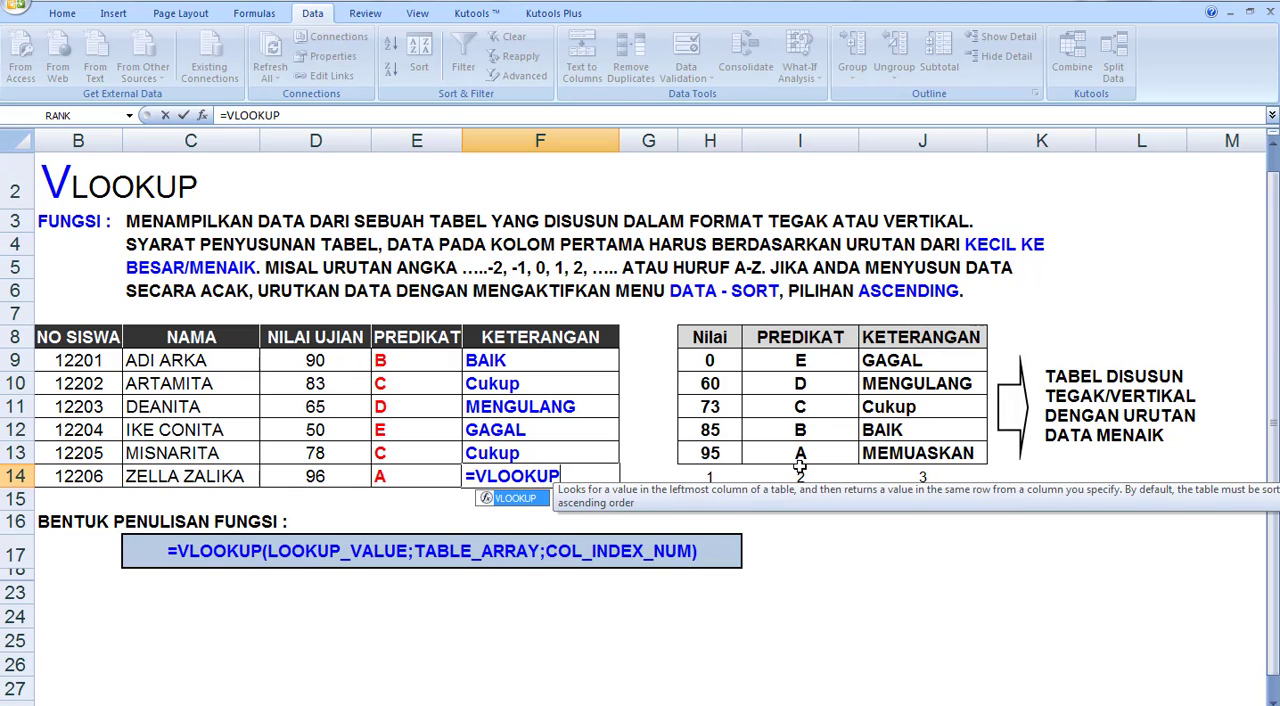
pyautogui.write('(')
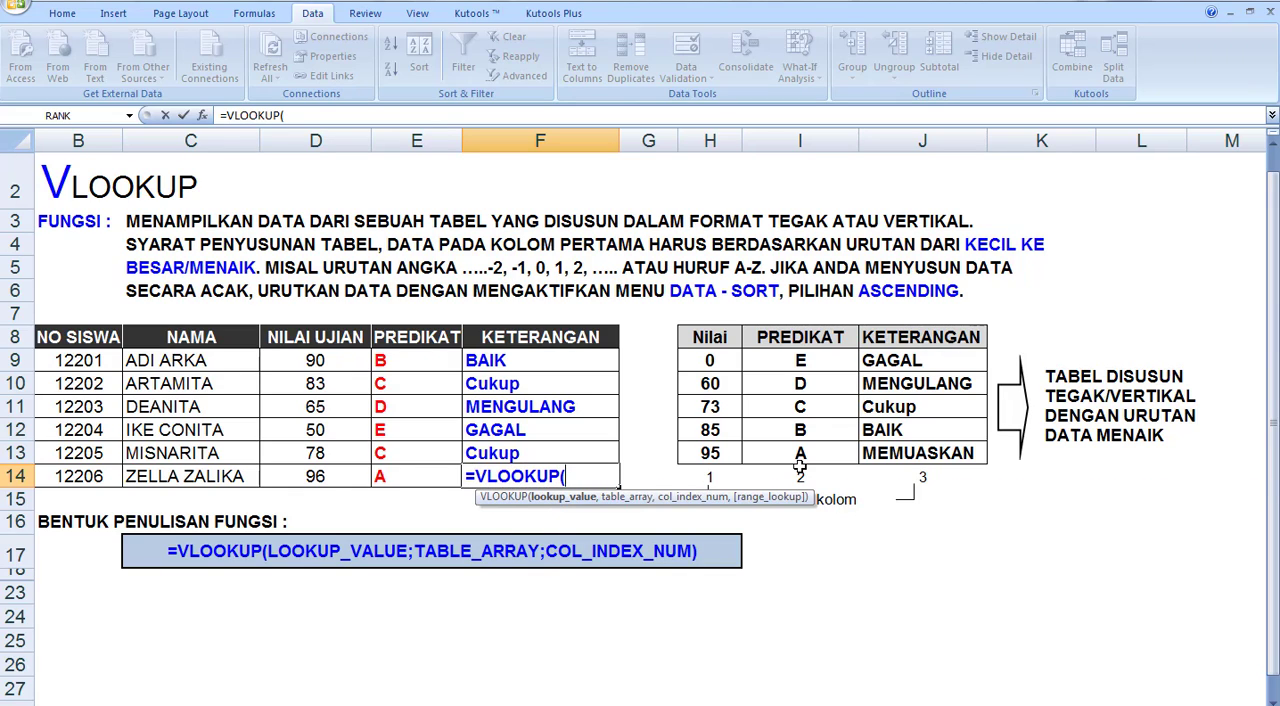
pyautogui.click(341, 476)
pyautogui.write(',')
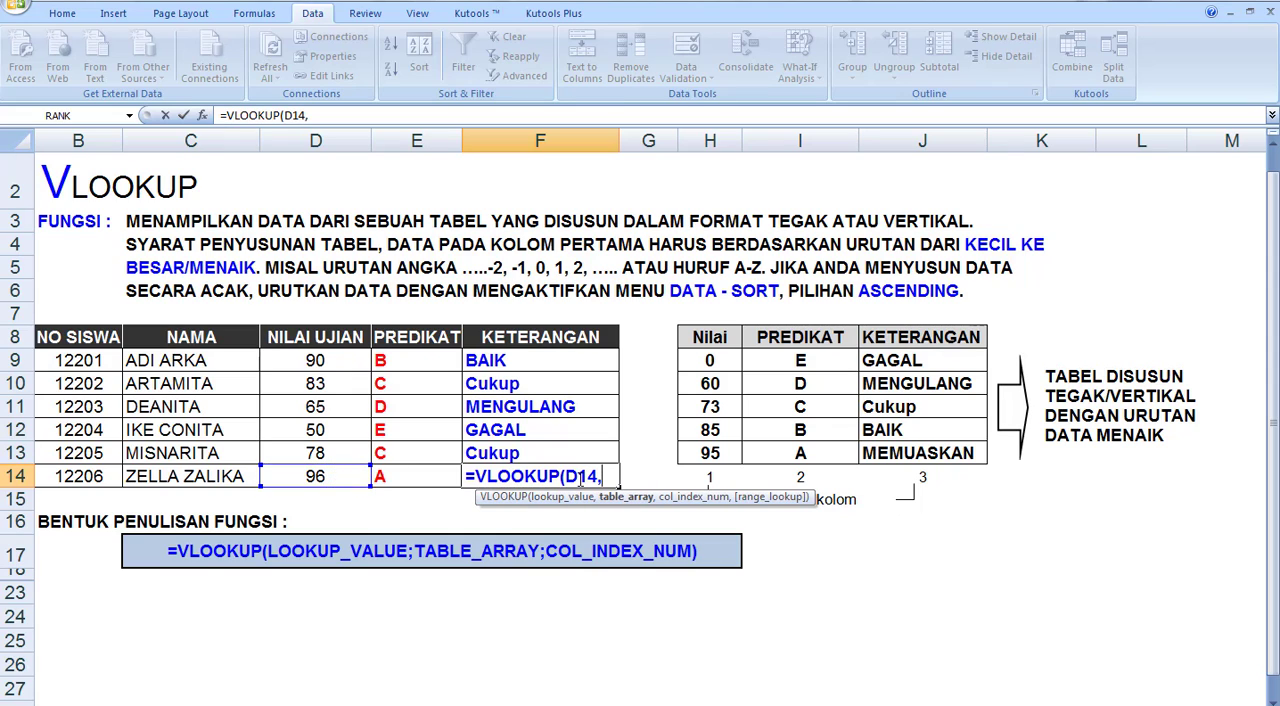
pyautogui.moveTo(714, 345); pyautogui.dragTo(880, 455)
pyautogui.write(',')
pyautogui.write('3,3')
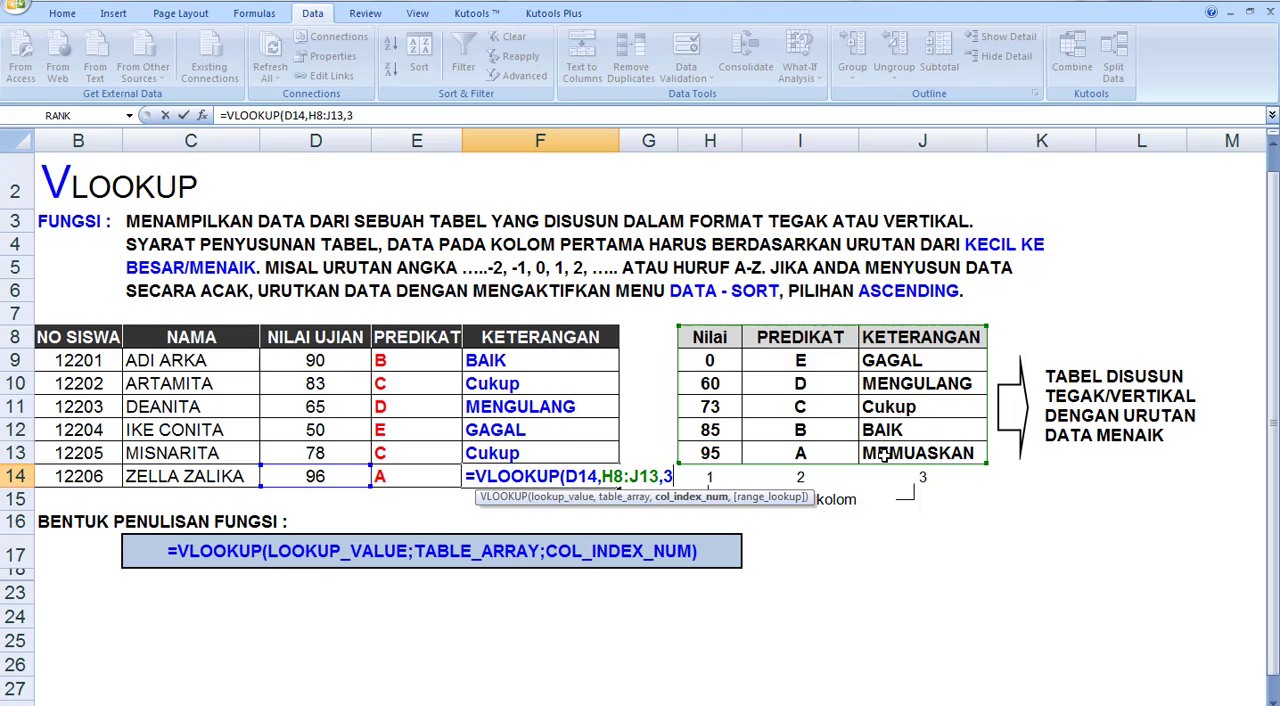
pyautogui.press('Return')
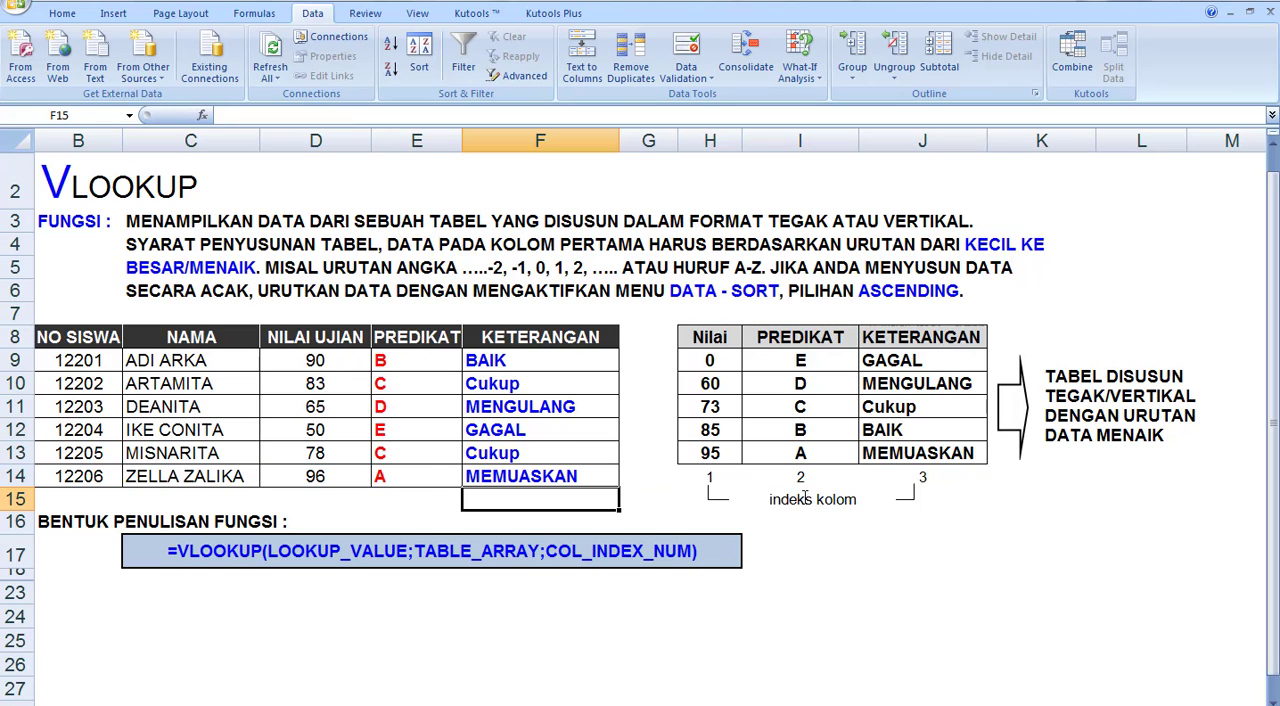
# Examine the students' filled PREDIKAT and KETERANGAN columns against the matching columns of the score table
pyautogui.click(670, 503)
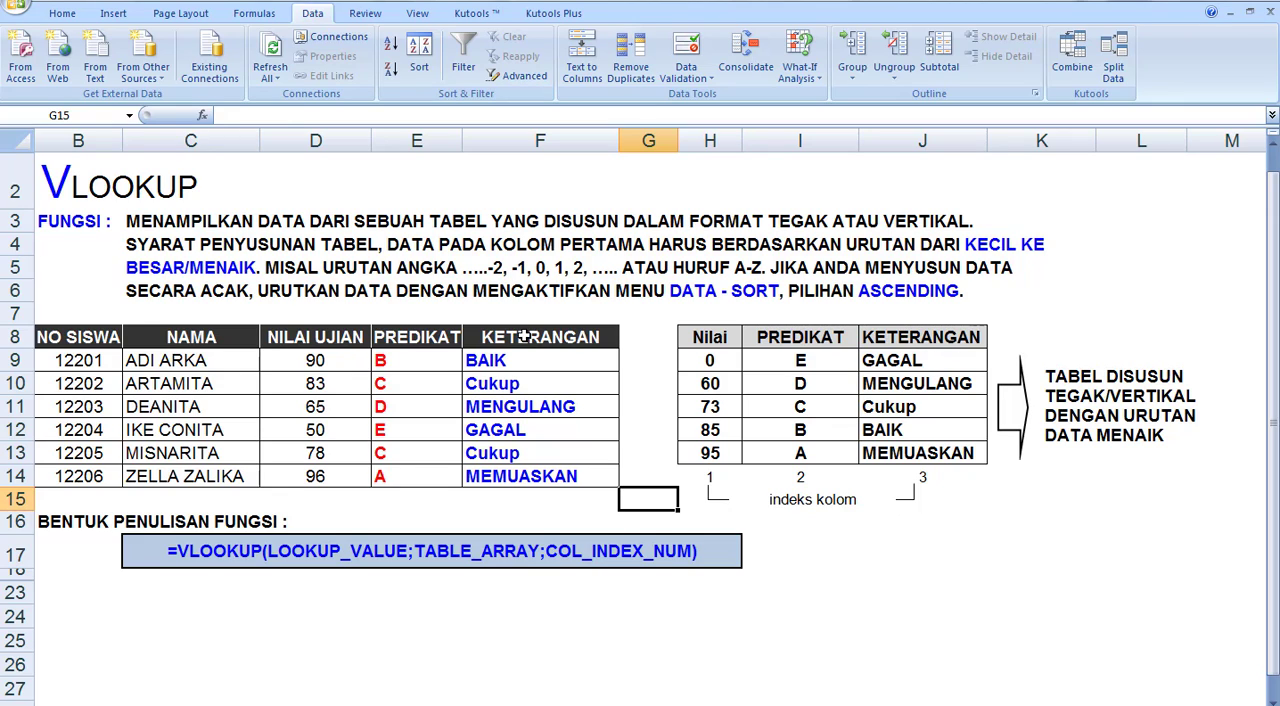
pyautogui.moveTo(522, 337); pyautogui.dragTo(509, 476)
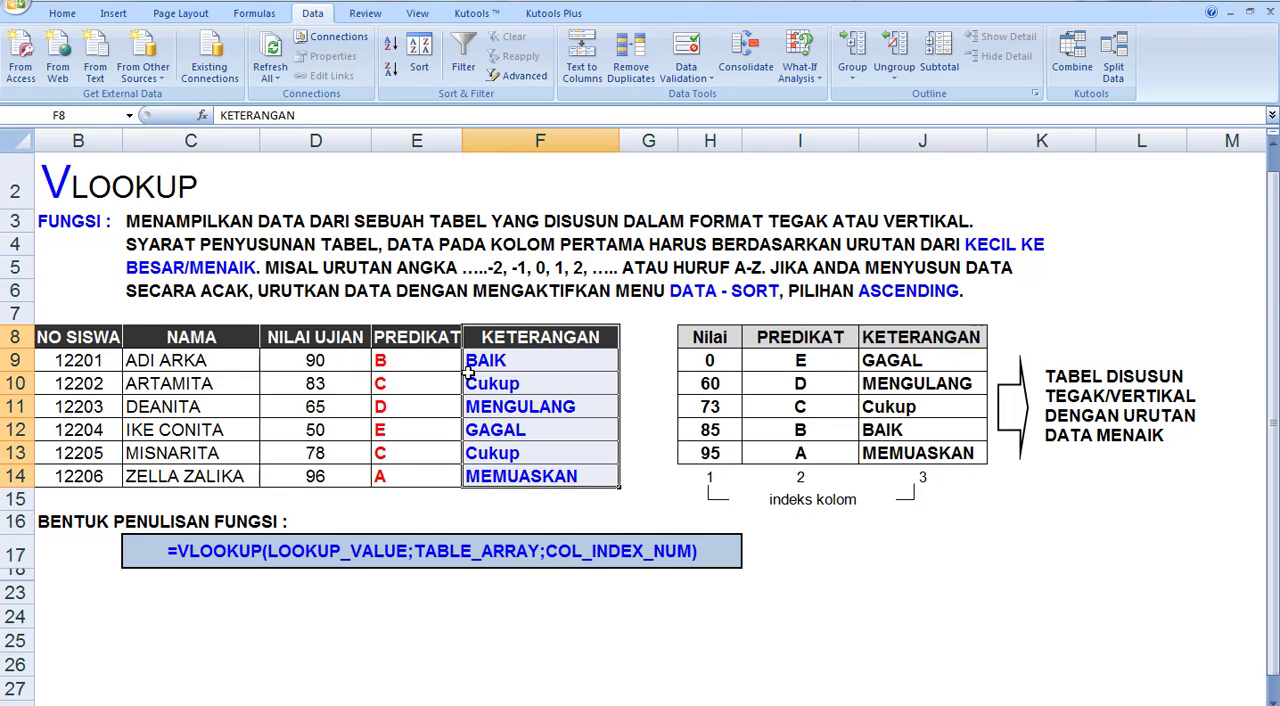
pyautogui.moveTo(418, 338); pyautogui.dragTo(427, 476)
pyautogui.click(428, 502)
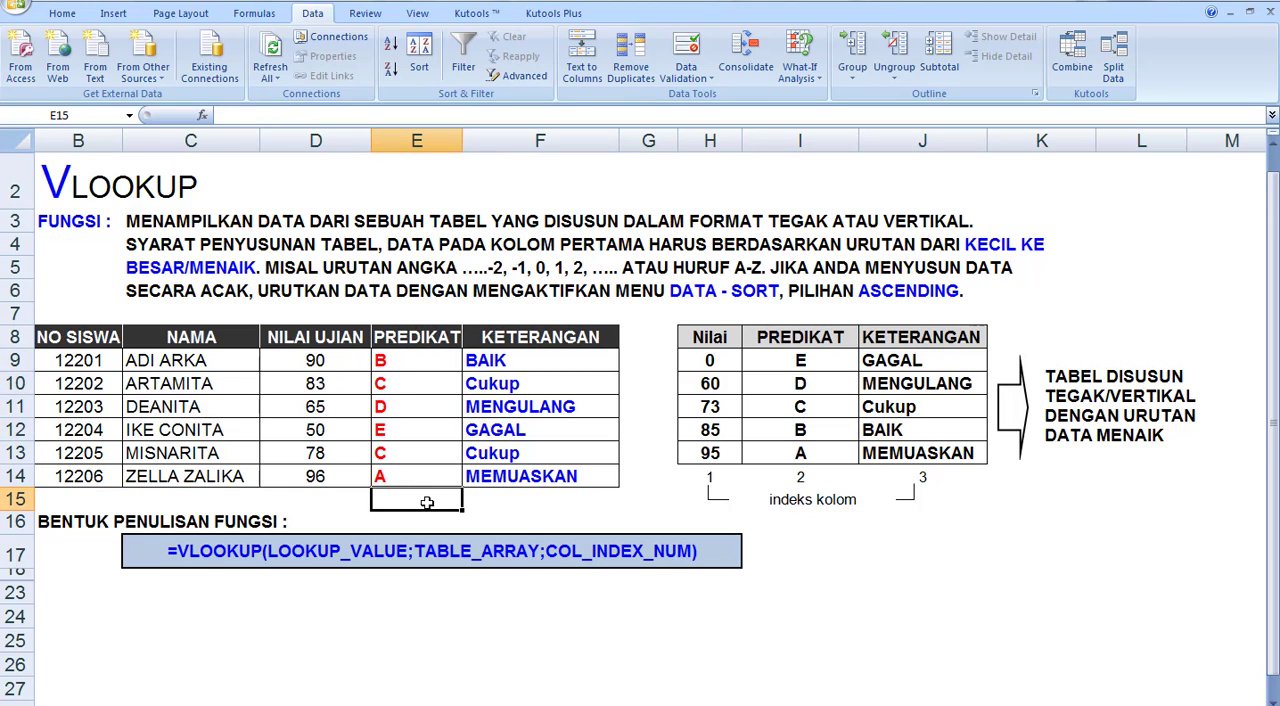
pyautogui.click(414, 365)
pyautogui.moveTo(417, 336); pyautogui.dragTo(427, 476)
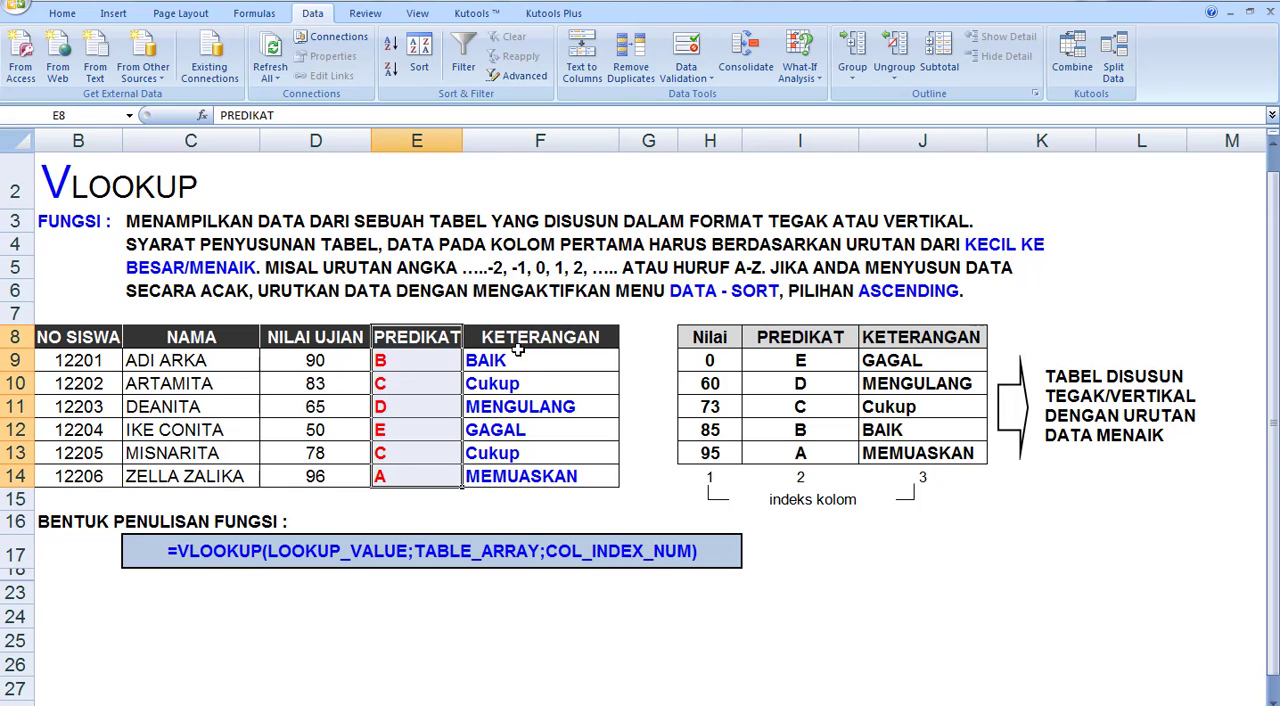
pyautogui.moveTo(515, 345); pyautogui.dragTo(509, 453)
pyautogui.click(509, 455)
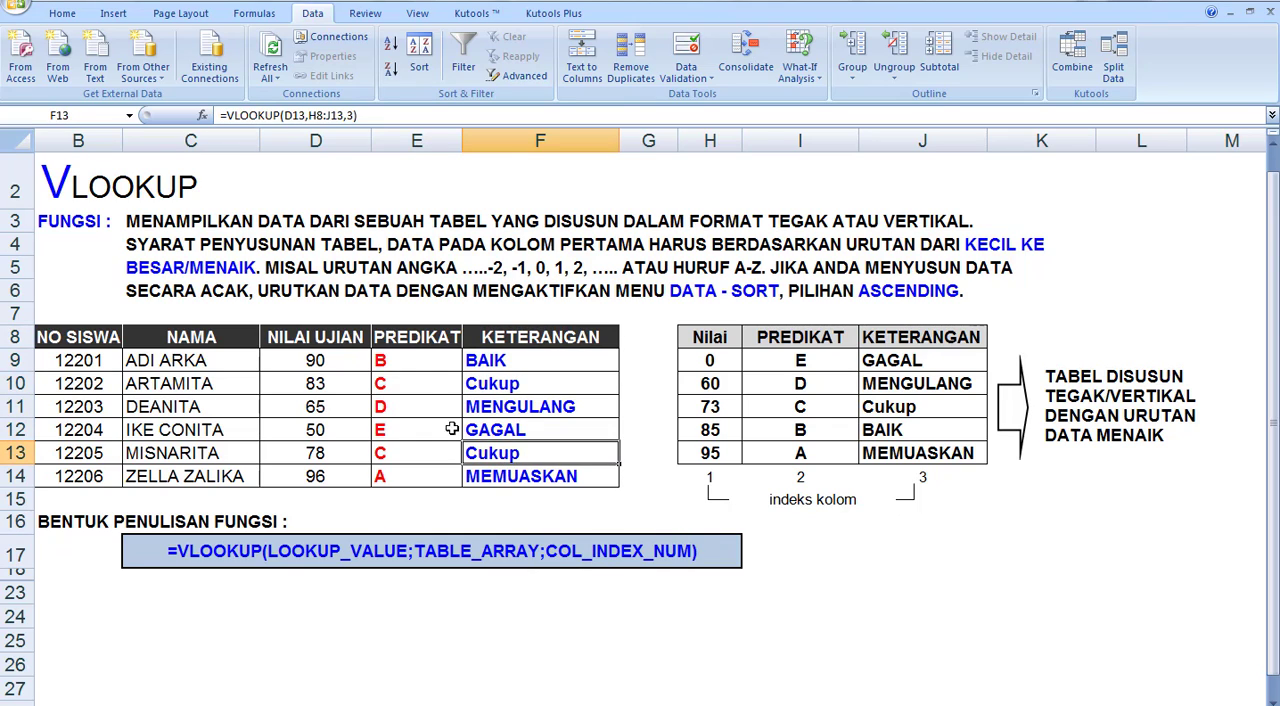
pyautogui.moveTo(414, 340); pyautogui.dragTo(420, 479)
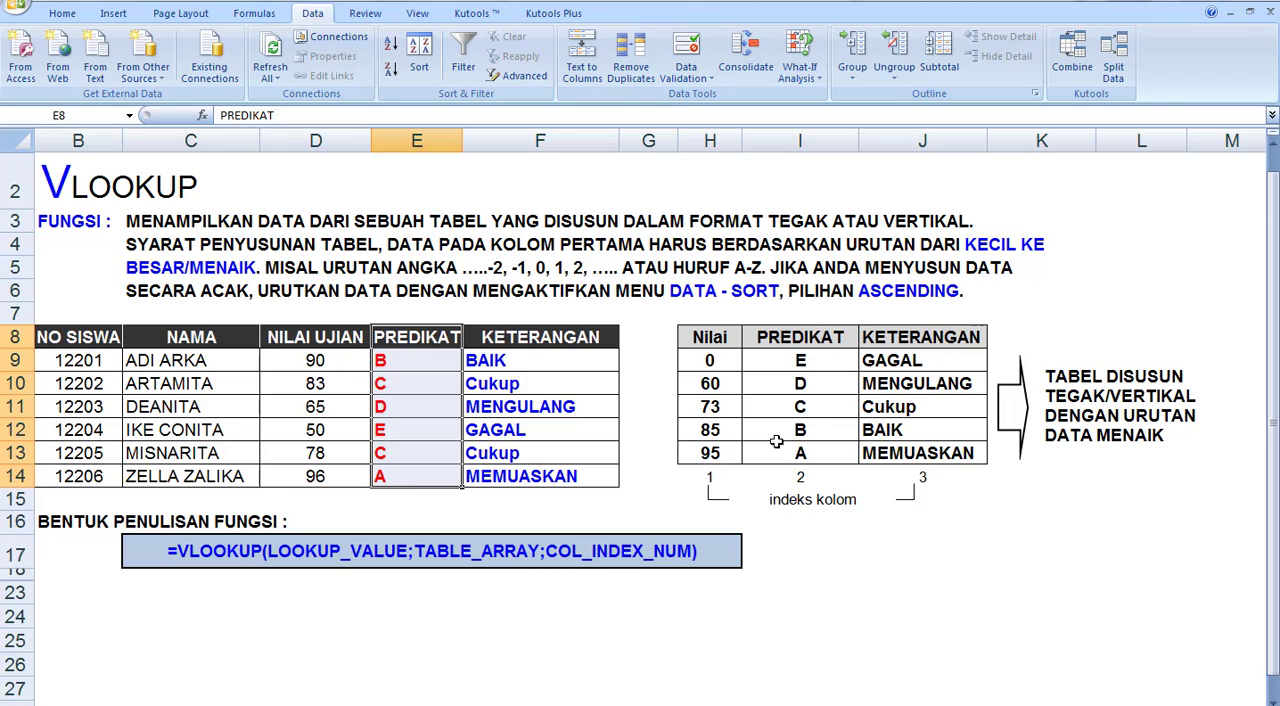
pyautogui.moveTo(788, 330); pyautogui.dragTo(795, 478)
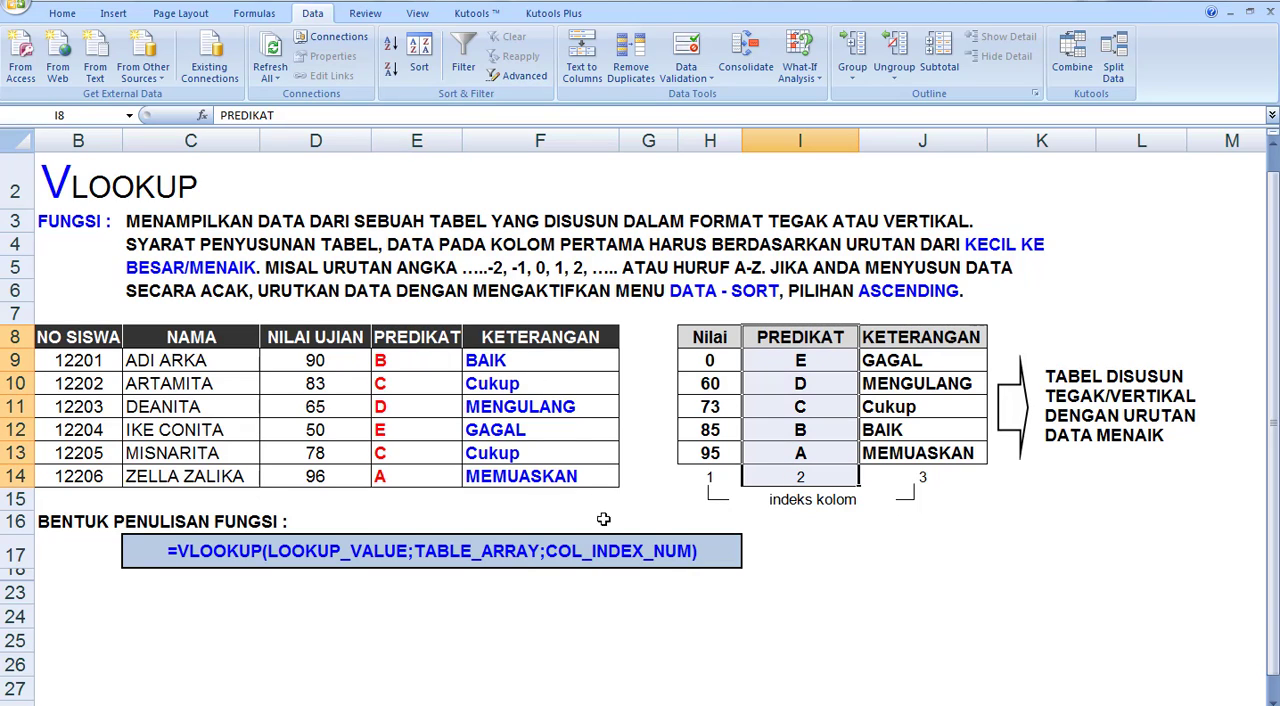
pyautogui.moveTo(893, 333); pyautogui.dragTo(903, 478)
pyautogui.click(874, 554)
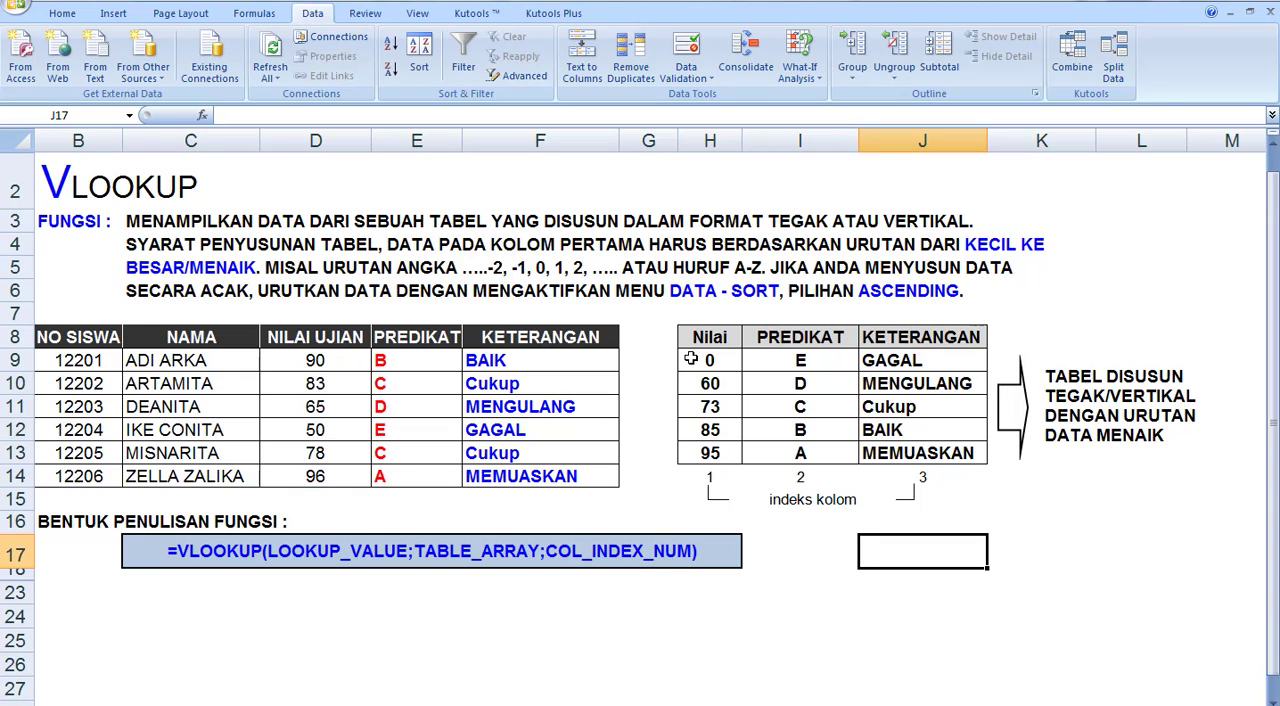
pyautogui.moveTo(394, 331); pyautogui.dragTo(506, 481)
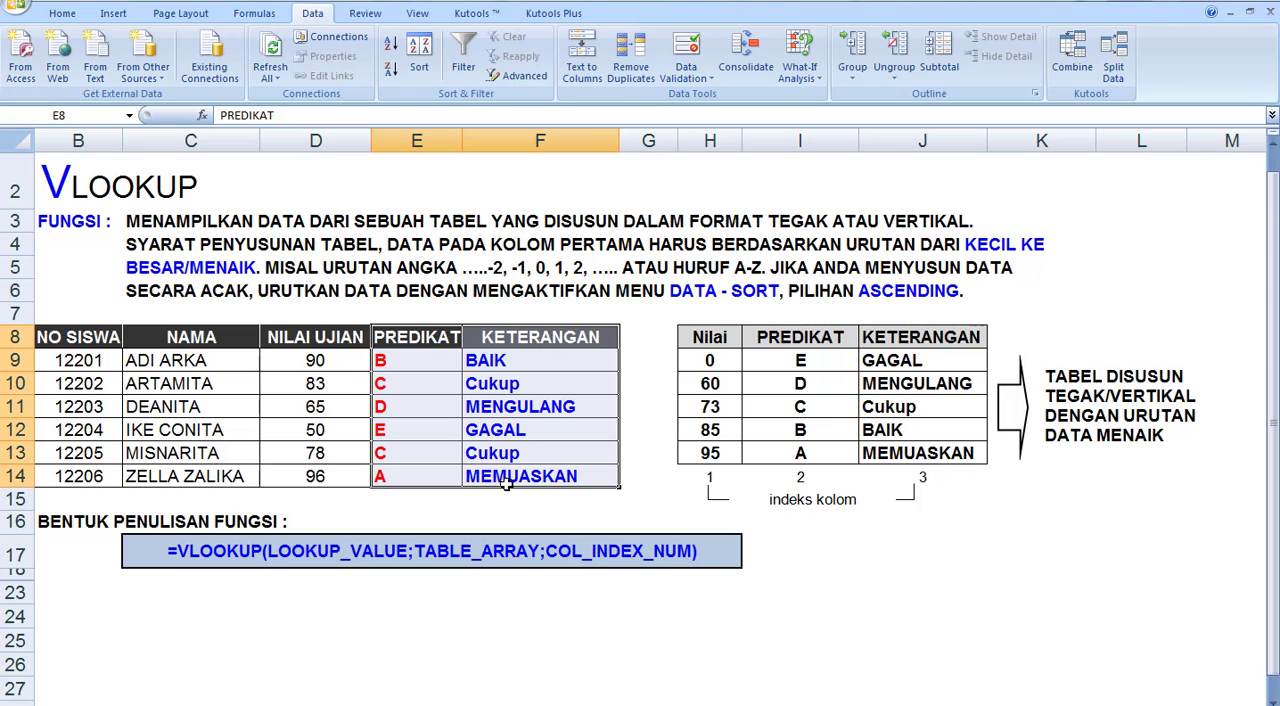
# Sort the score table rows H9:J13 by Column H values from Largest to Smallest
pyautogui.moveTo(700, 357); pyautogui.dragTo(894, 451)
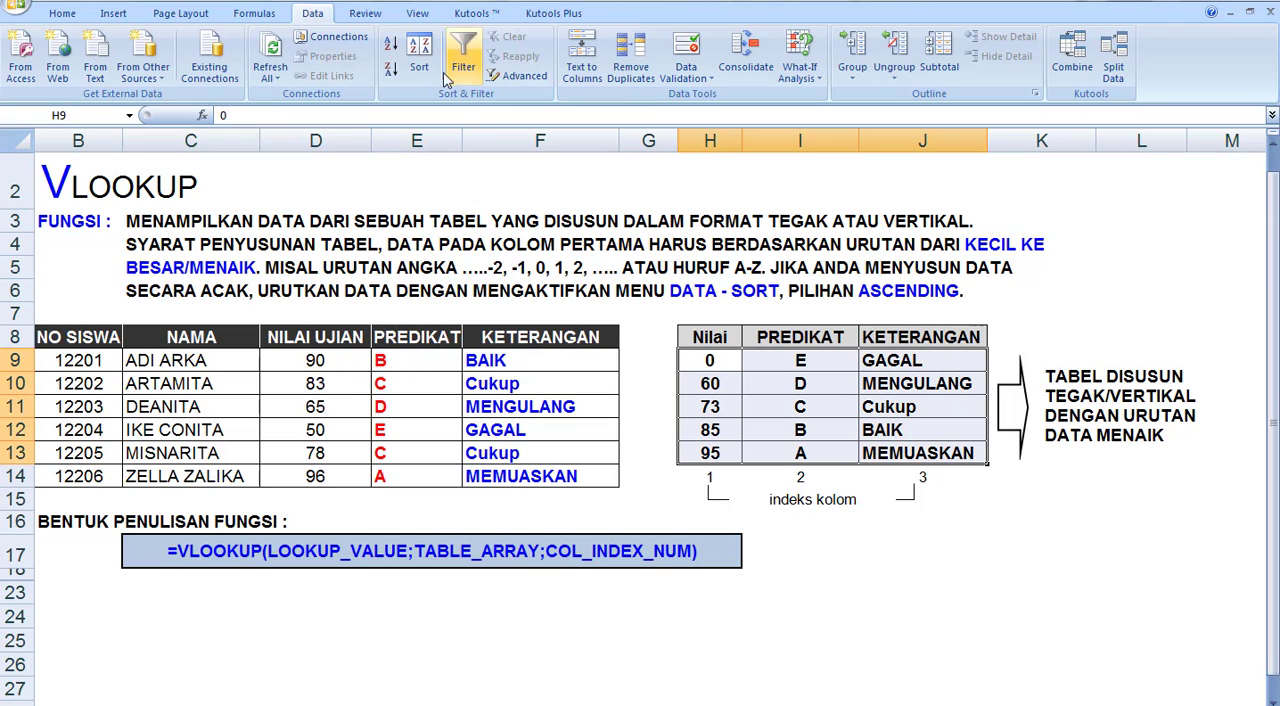
pyautogui.click(419, 55)
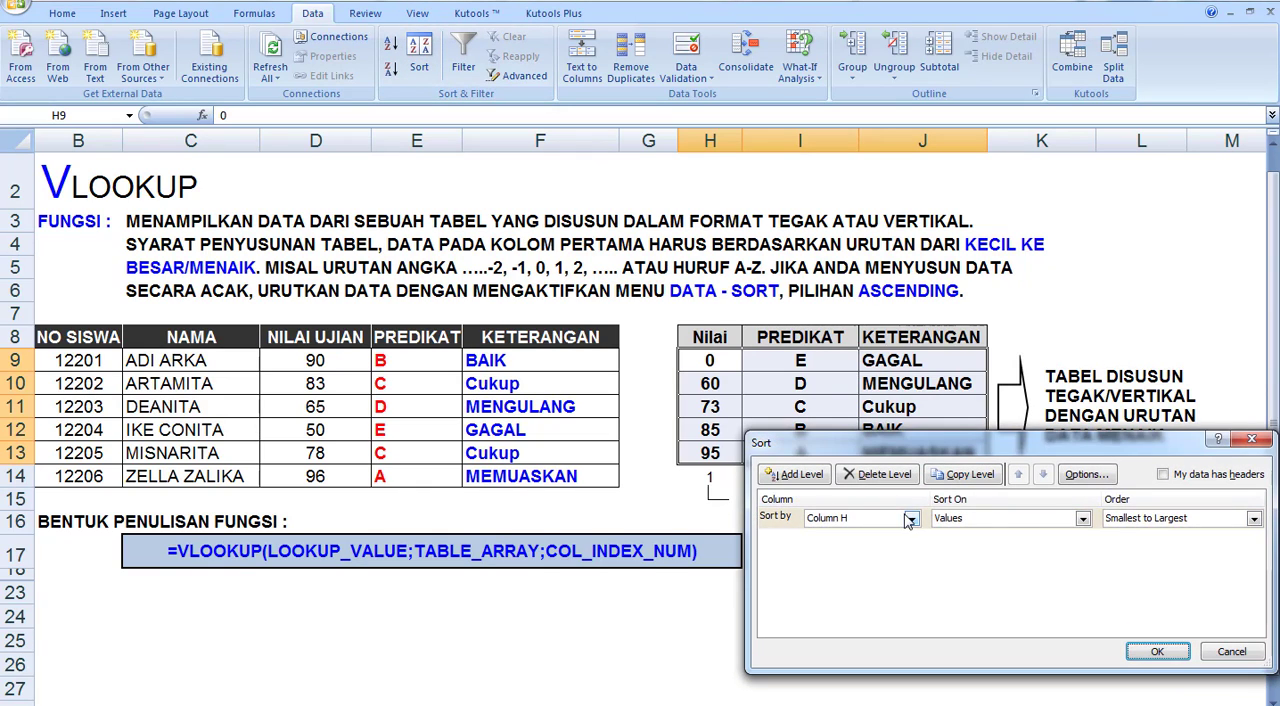
pyautogui.click(1120, 519)
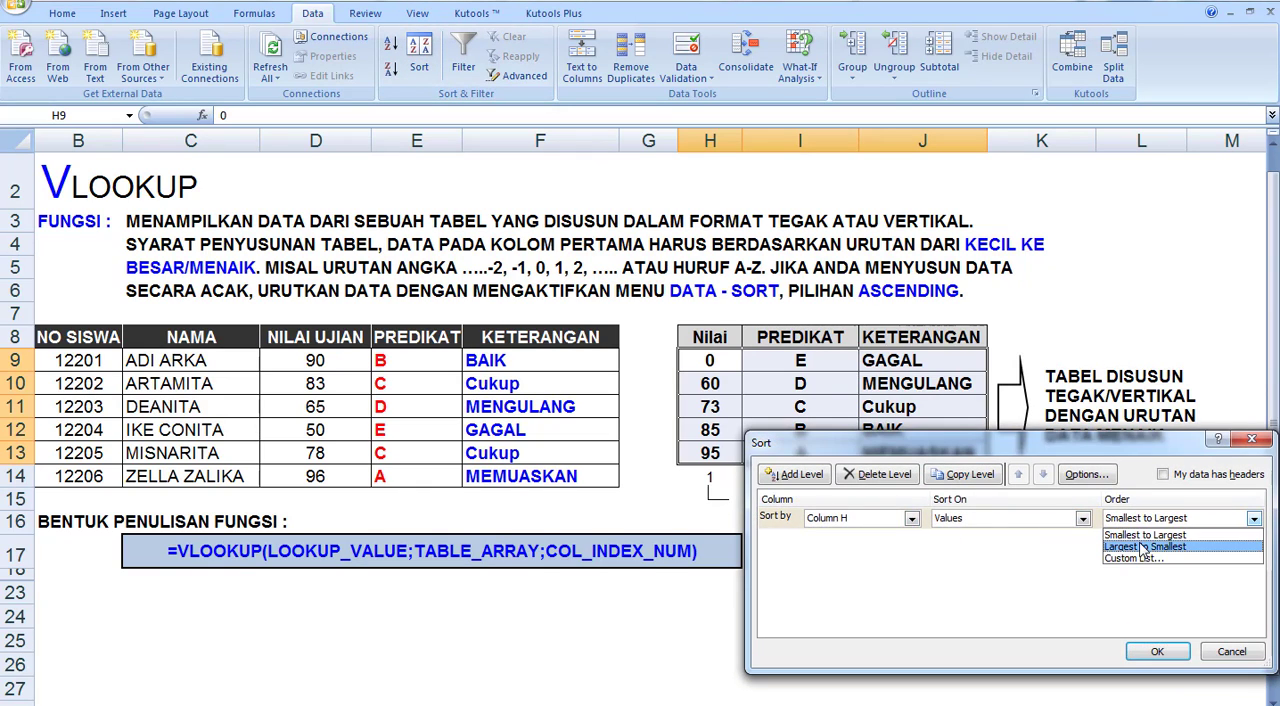
pyautogui.click(1142, 540)
pyautogui.click(1158, 652)
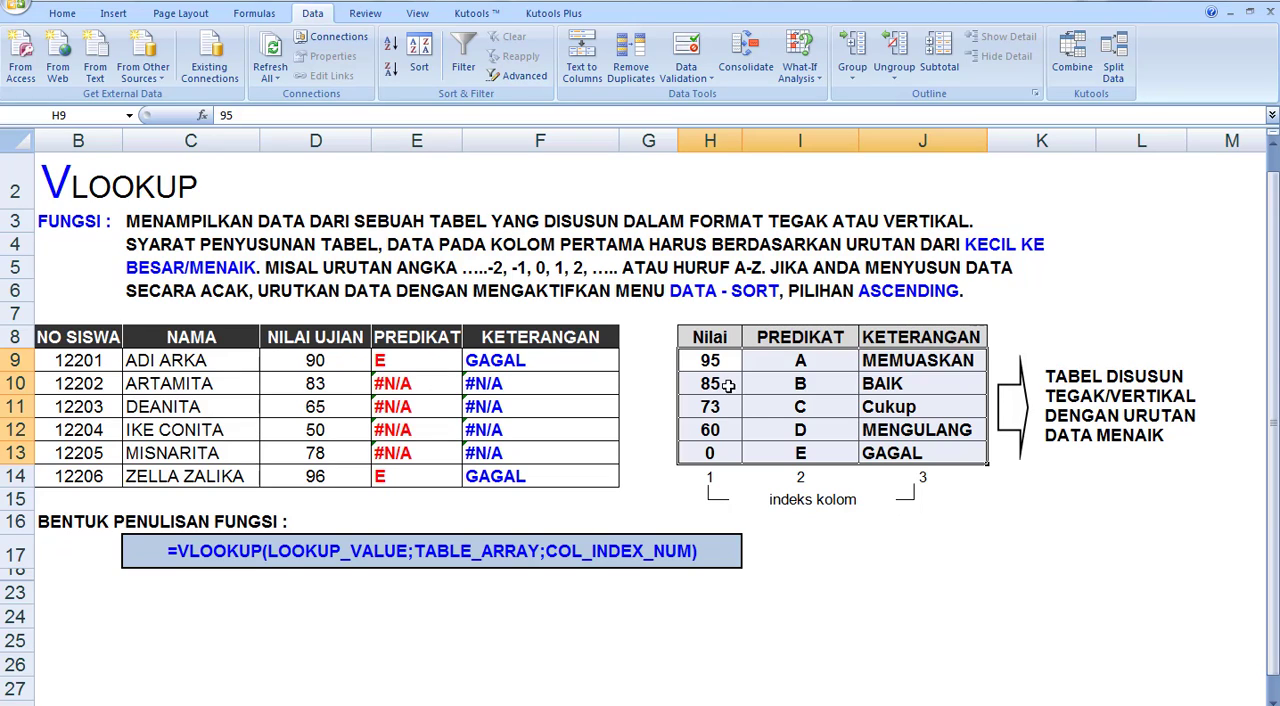
# Undo the descending sort of the score table and review the range H8:J13 including its headers
pyautogui.click(67, 1)
pyautogui.click(771, 388)
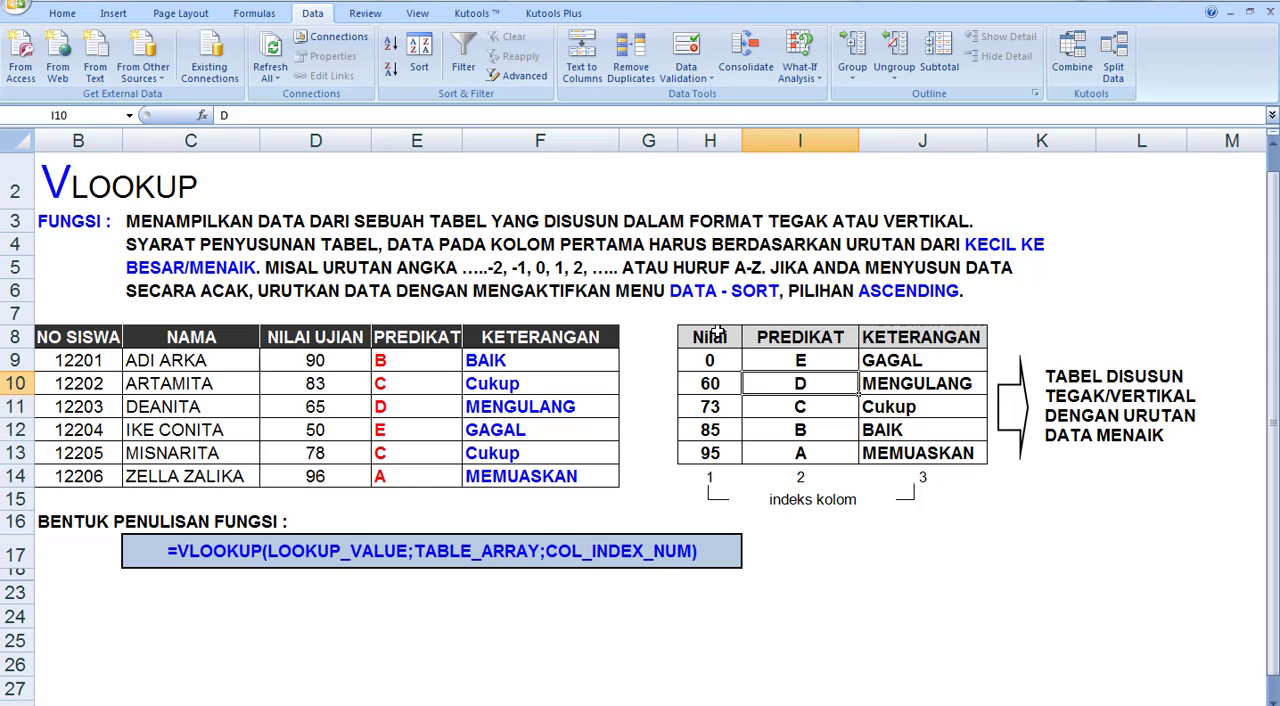
pyautogui.moveTo(716, 335); pyautogui.dragTo(895, 448)
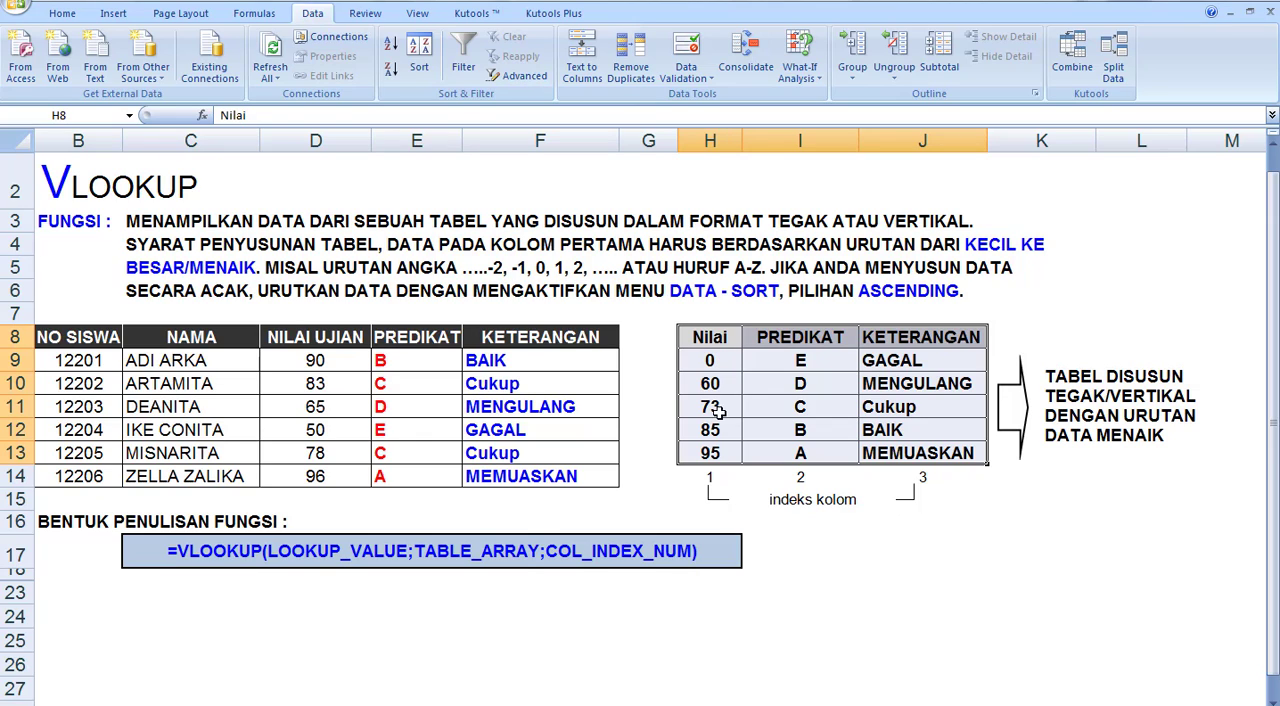
pyautogui.click(801, 338)
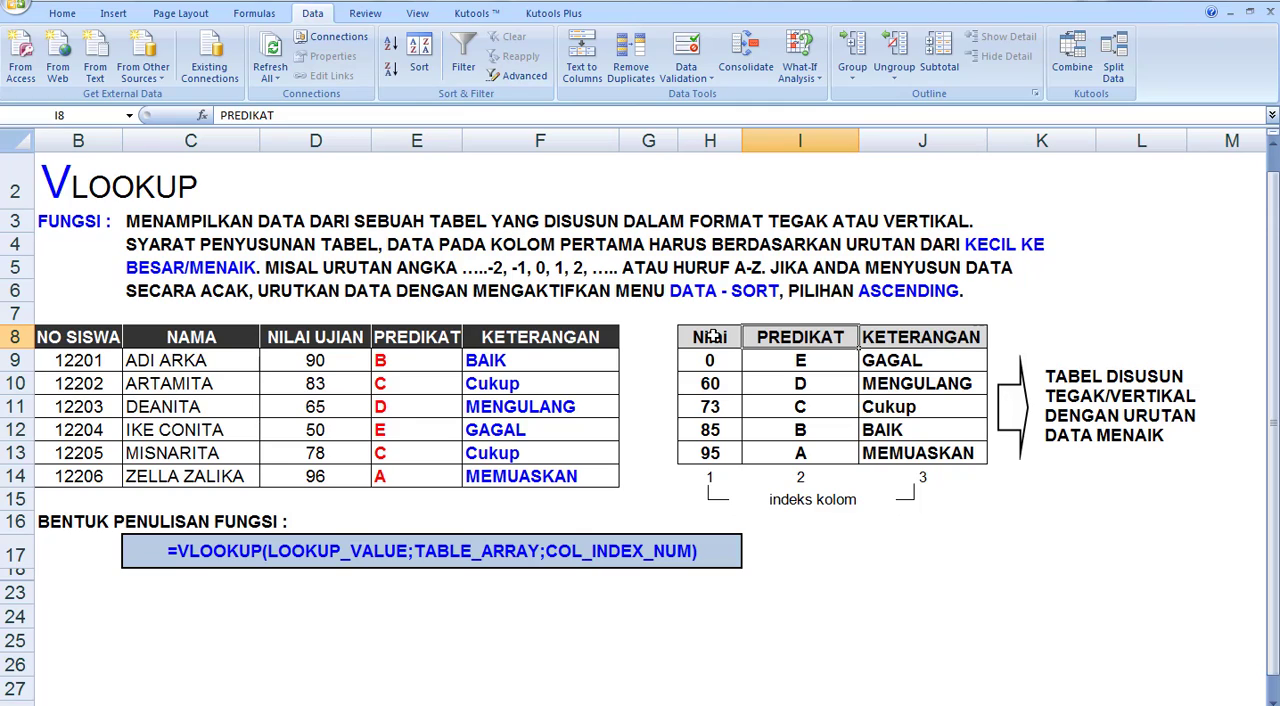